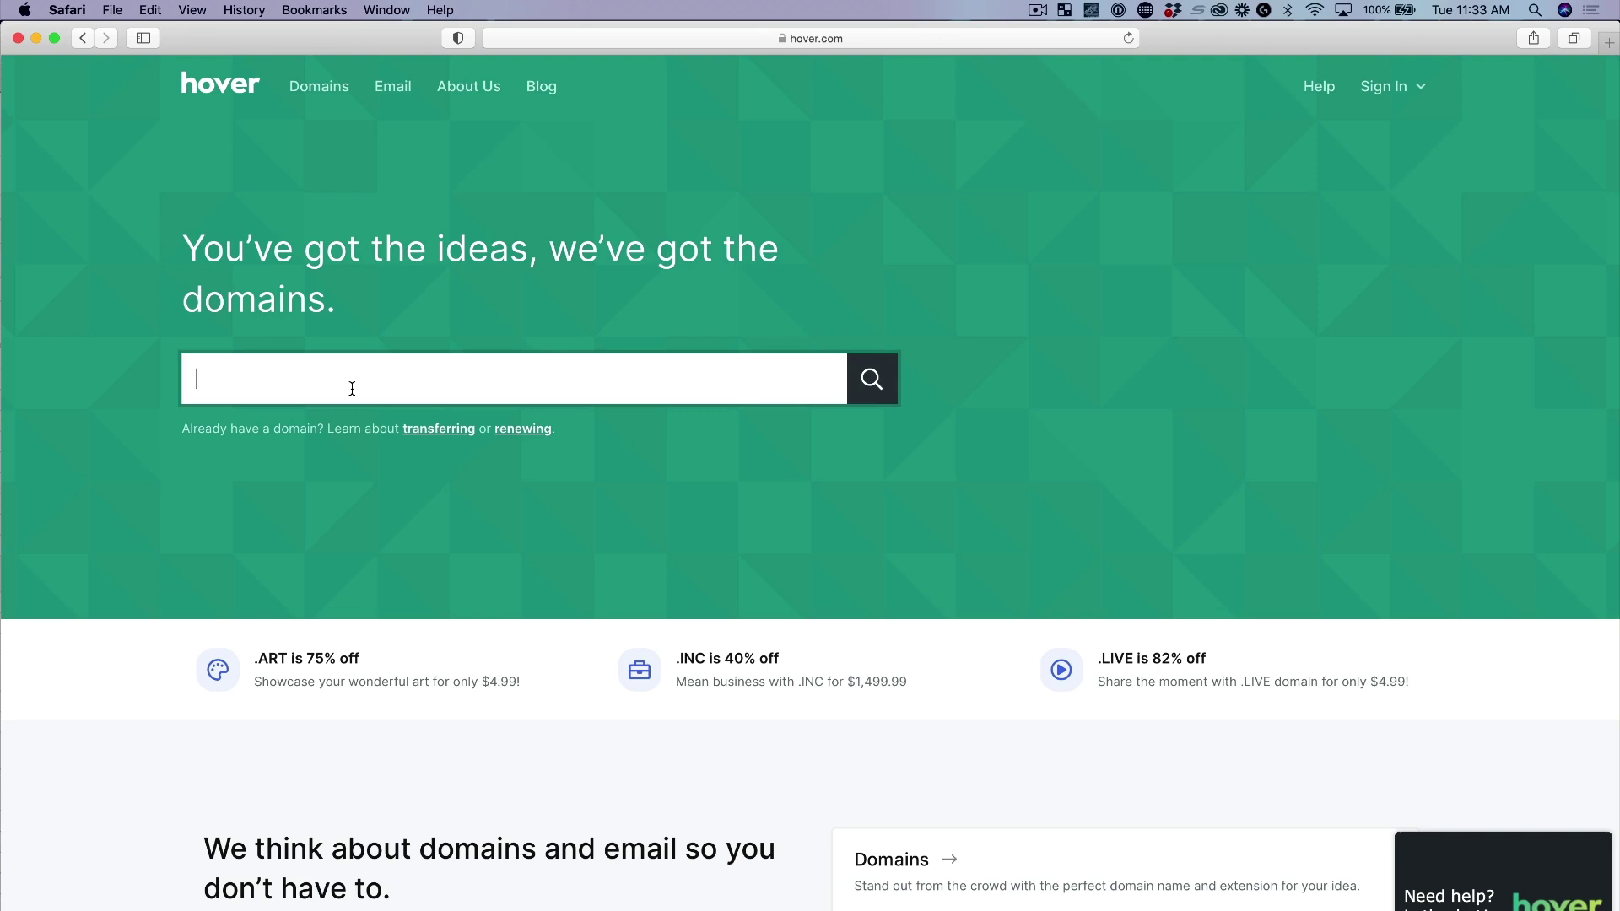
Search Hover for 'deep pocket monst' and browse the results to find deeppocket.monster at $15.99
text(deep pocket monster)
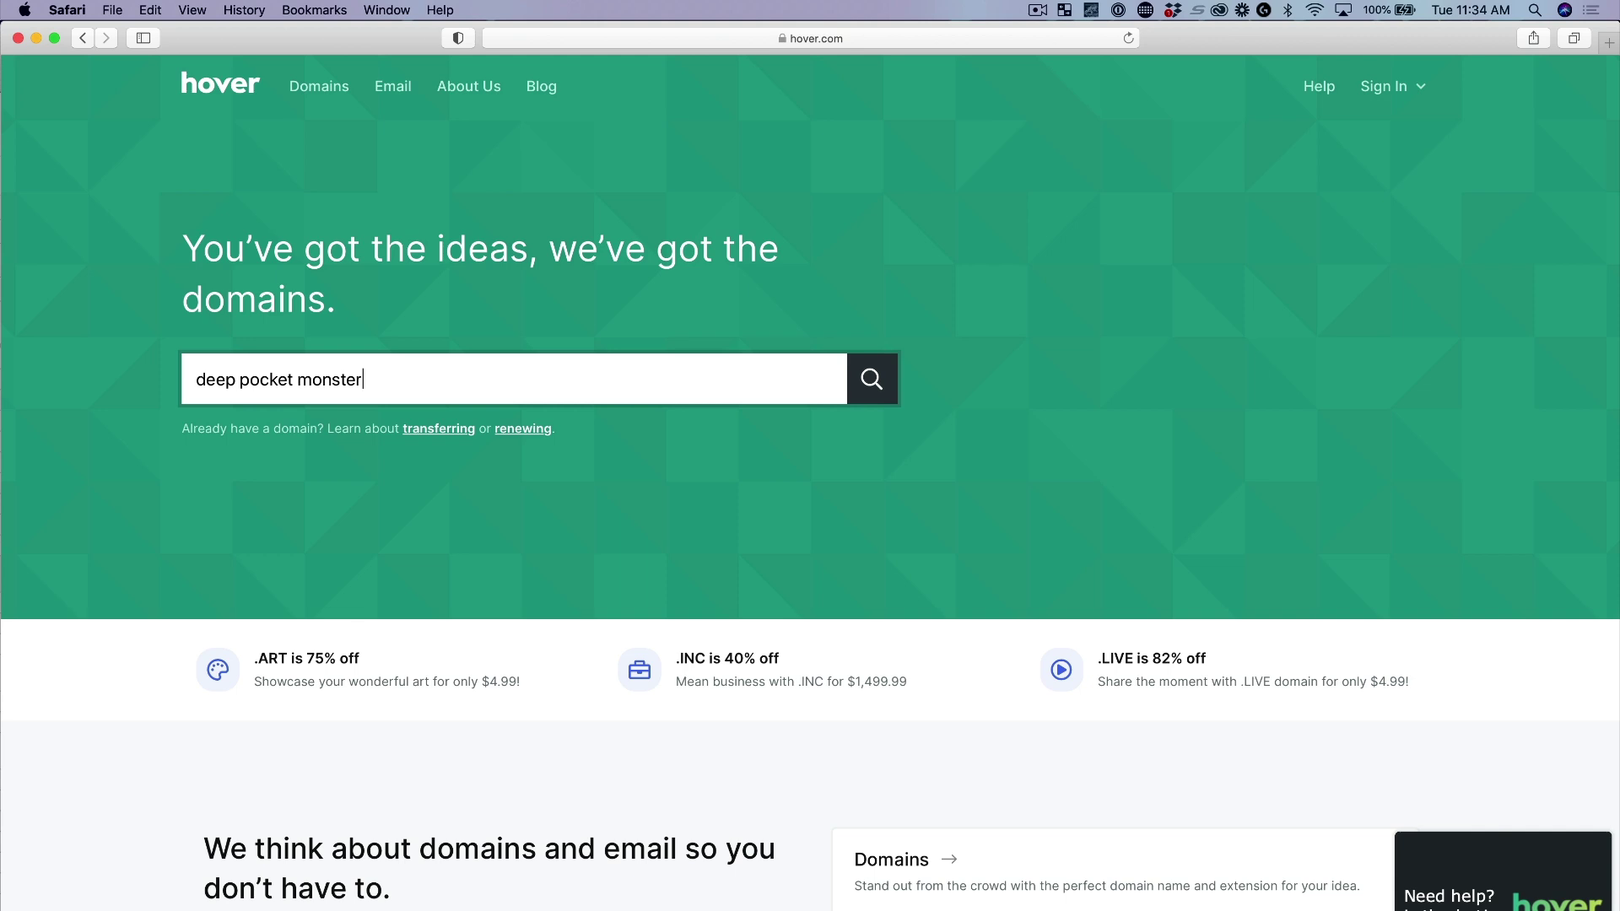
click(873, 381)
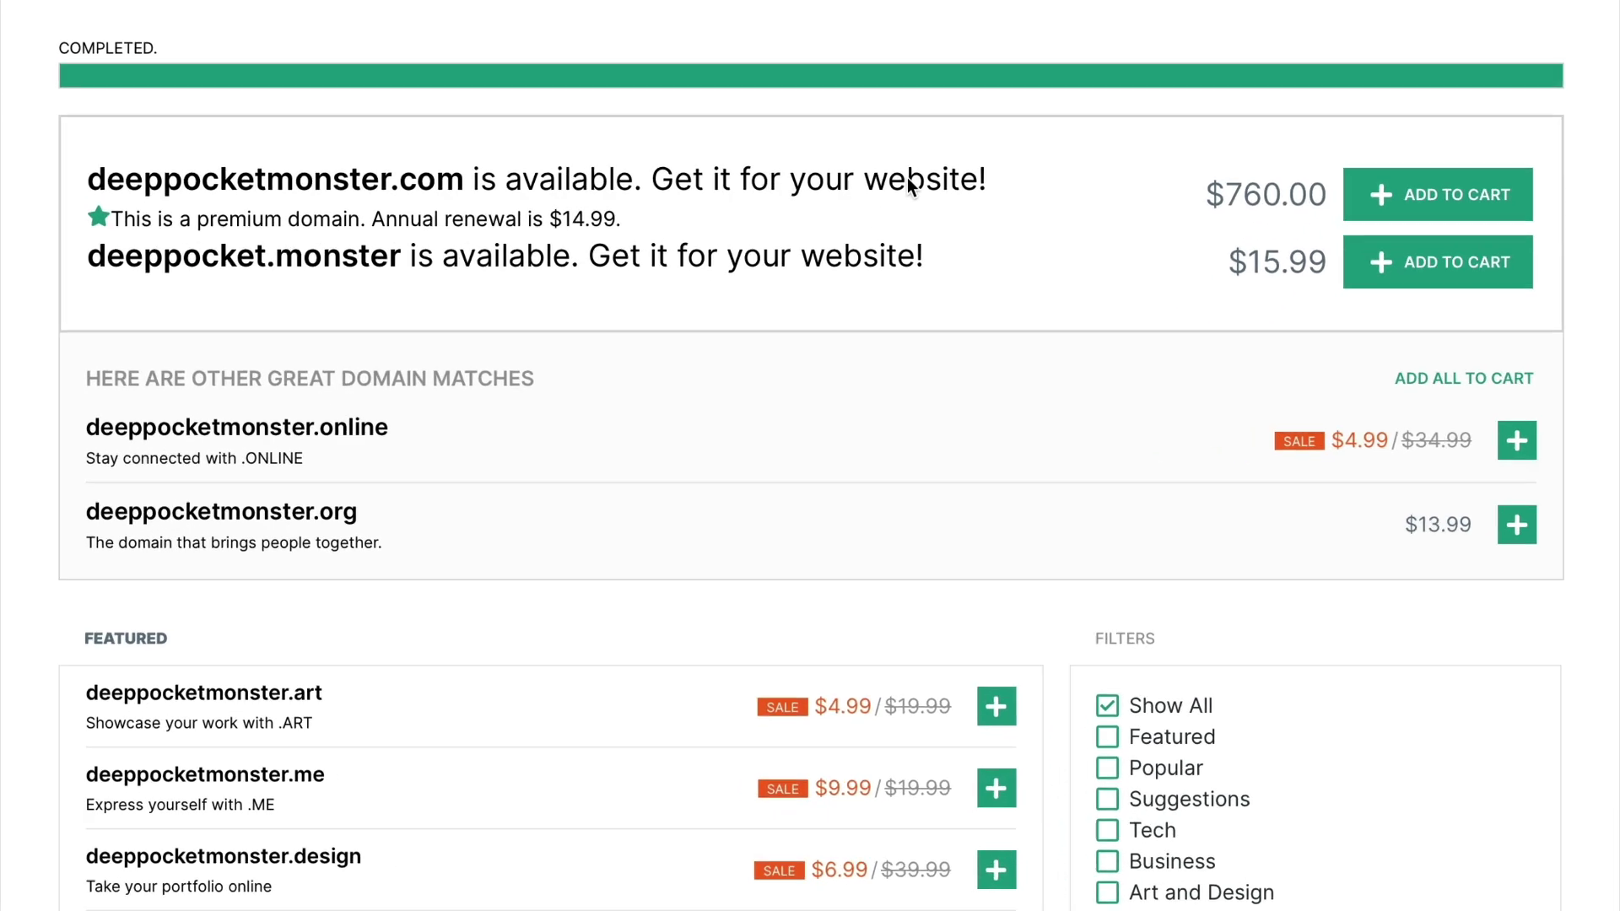
scroll(452, 152, down, 2)
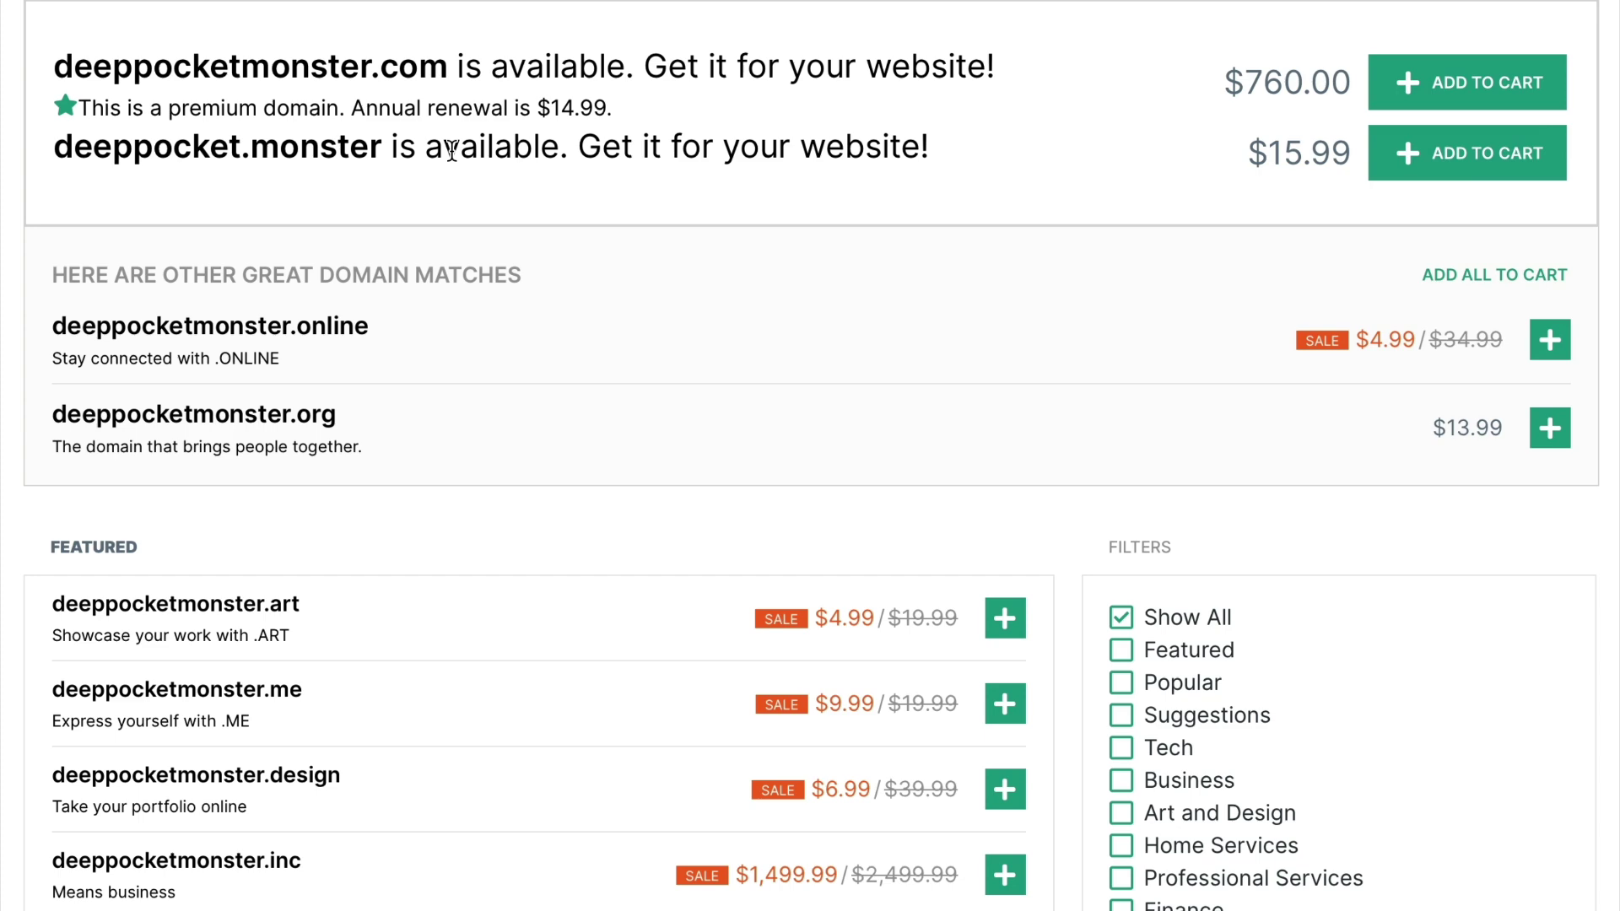
scroll(557, 282, down, 3)
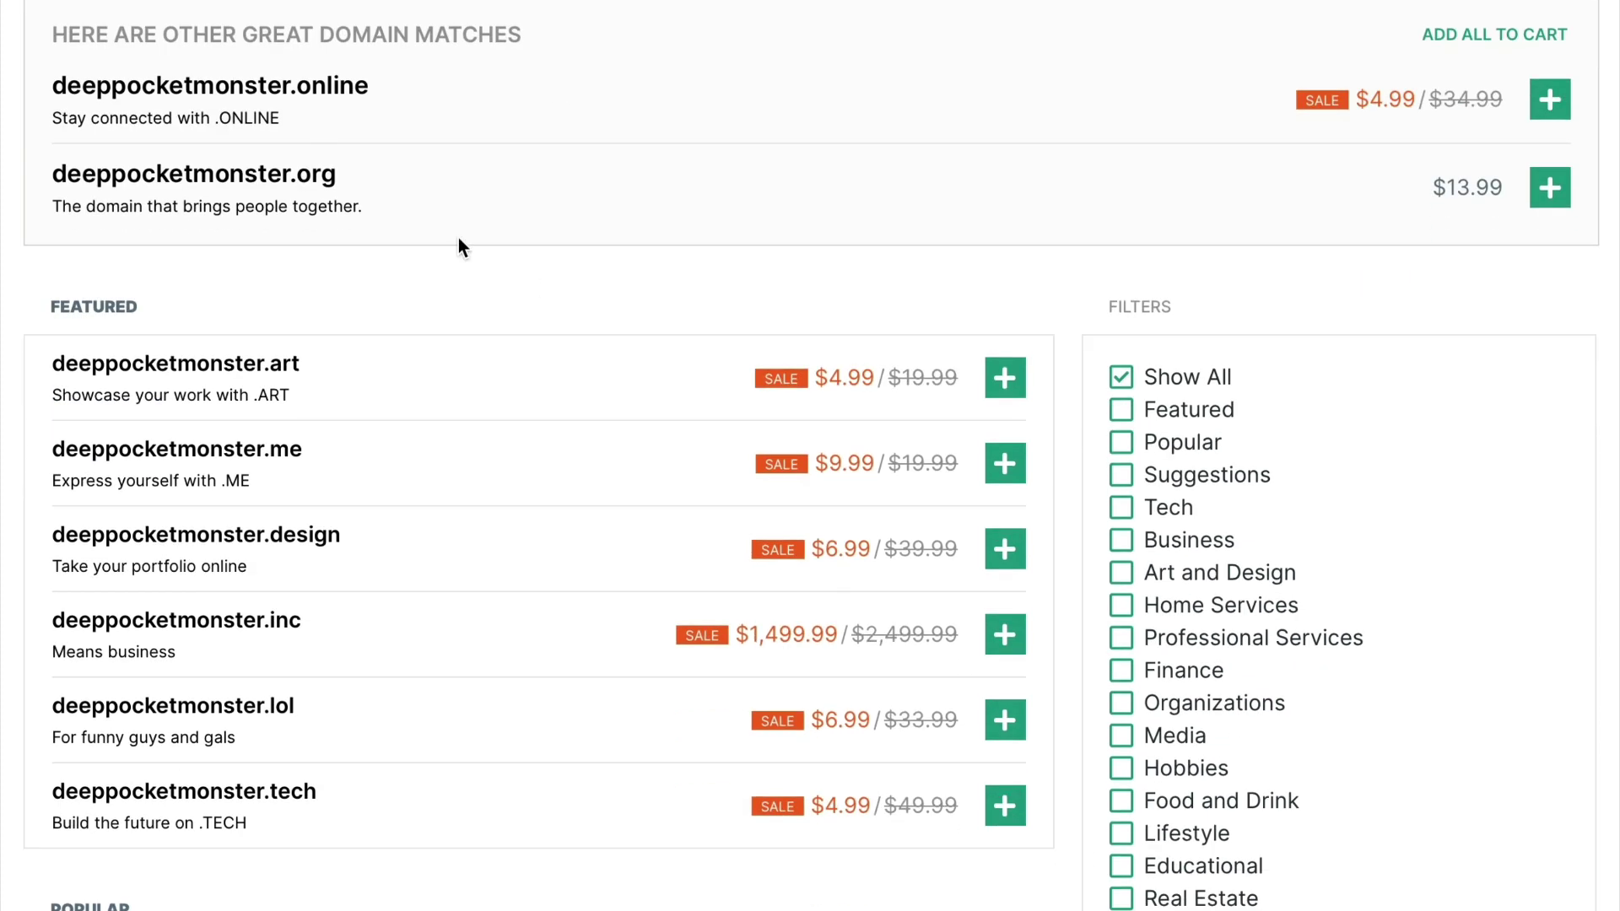
scroll(319, 464, down, 5)
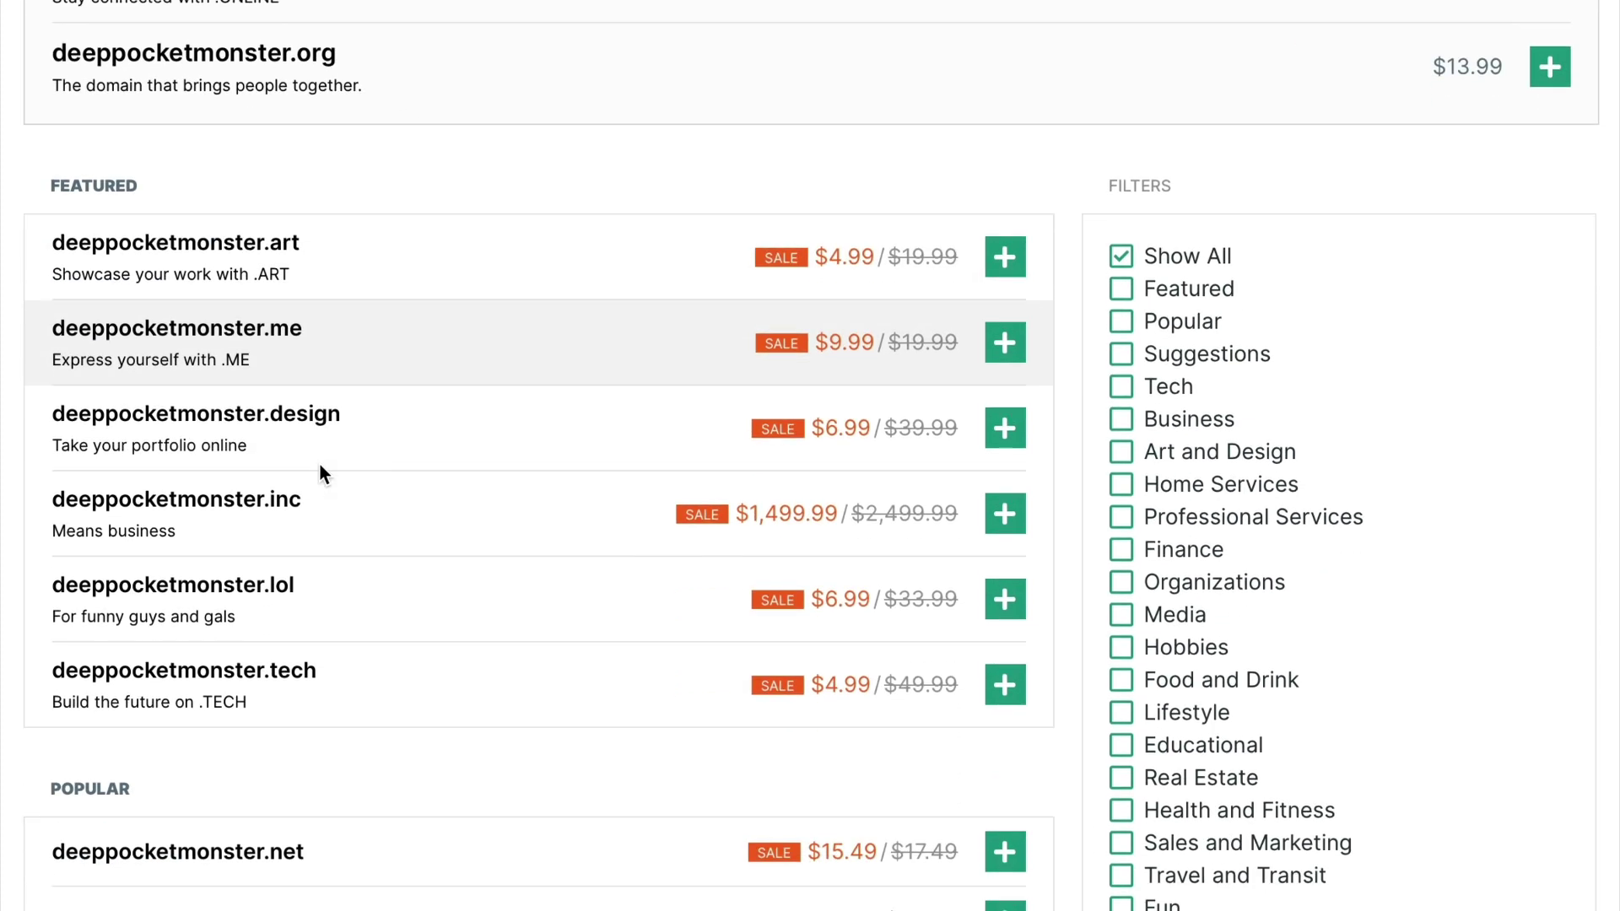
scroll(318, 463, down, 8)
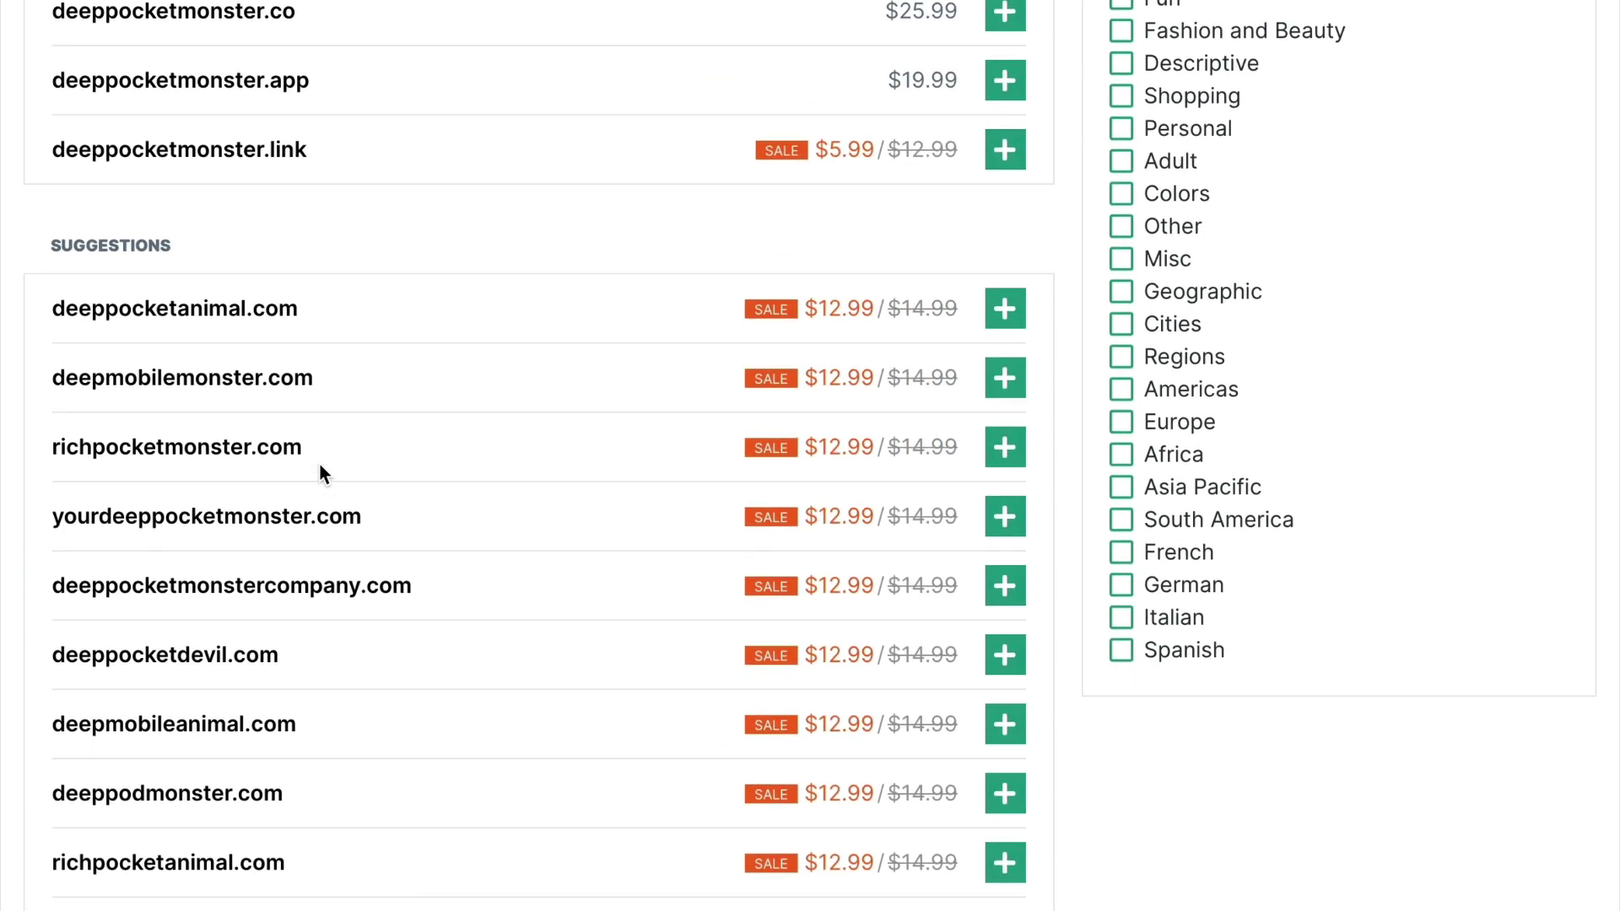
scroll(297, 364, down, 1)
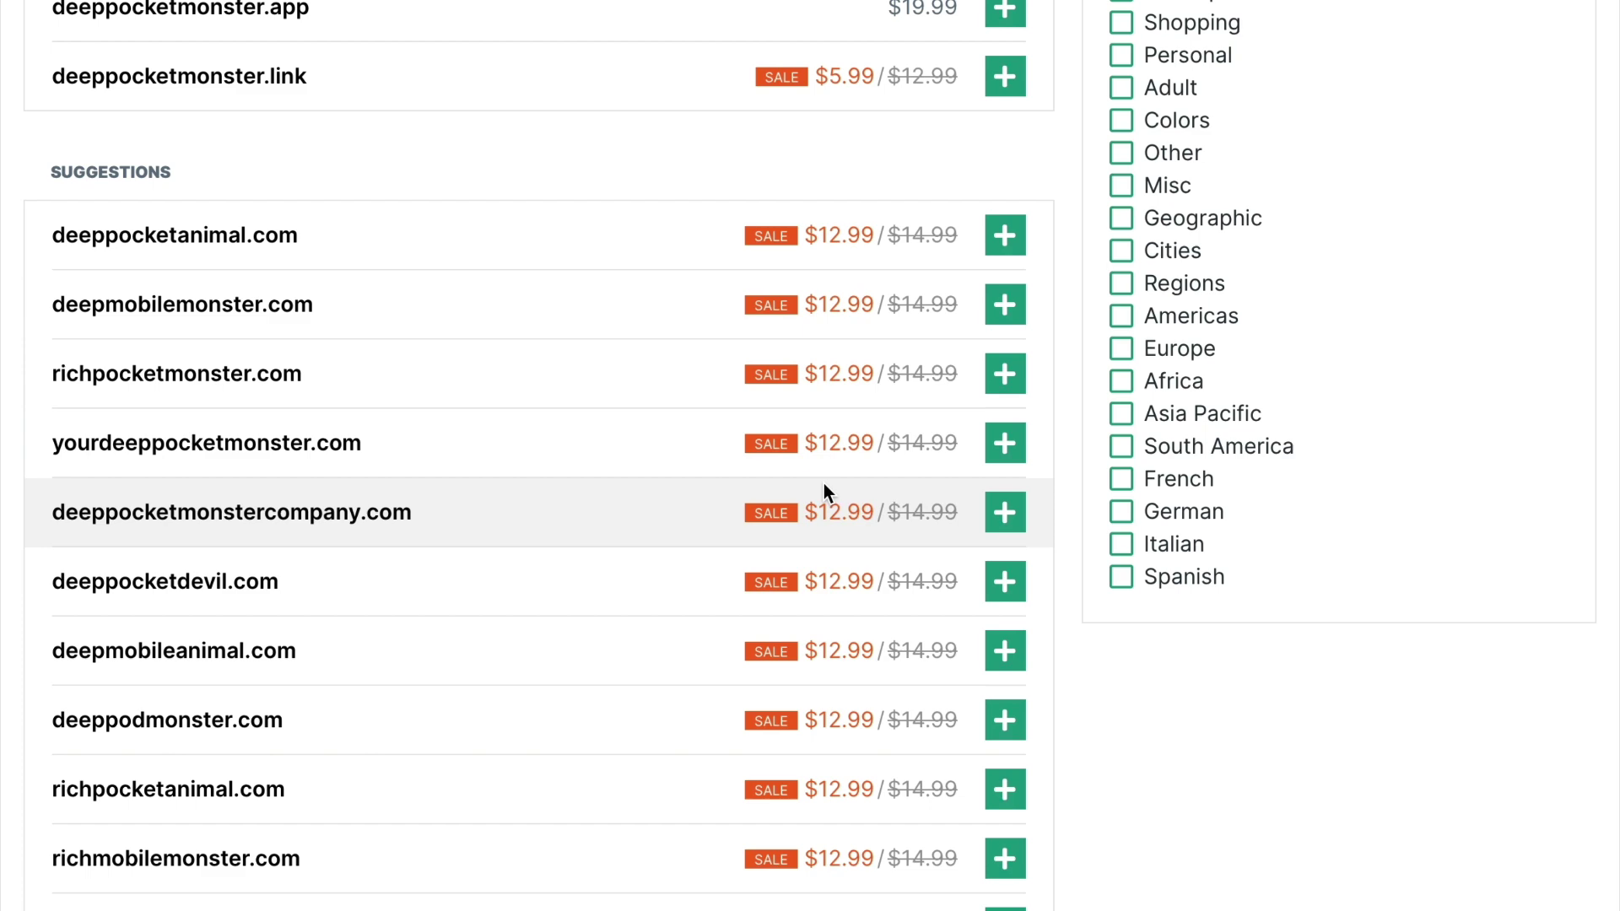
scroll(824, 484, up, 15)
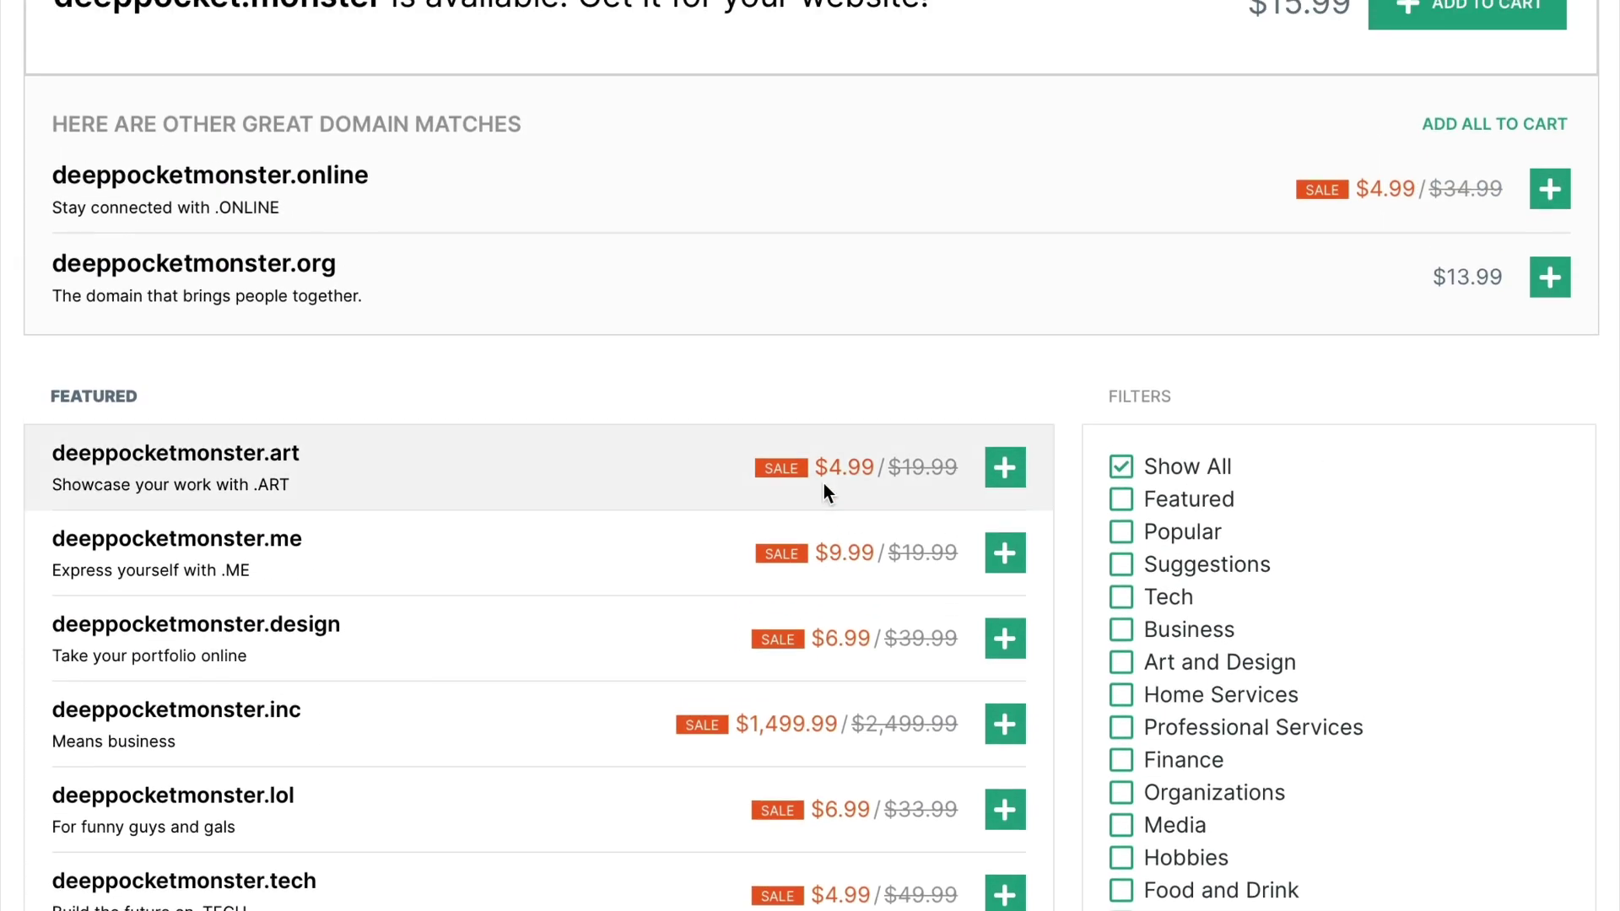
scroll(737, 405, up, 3)
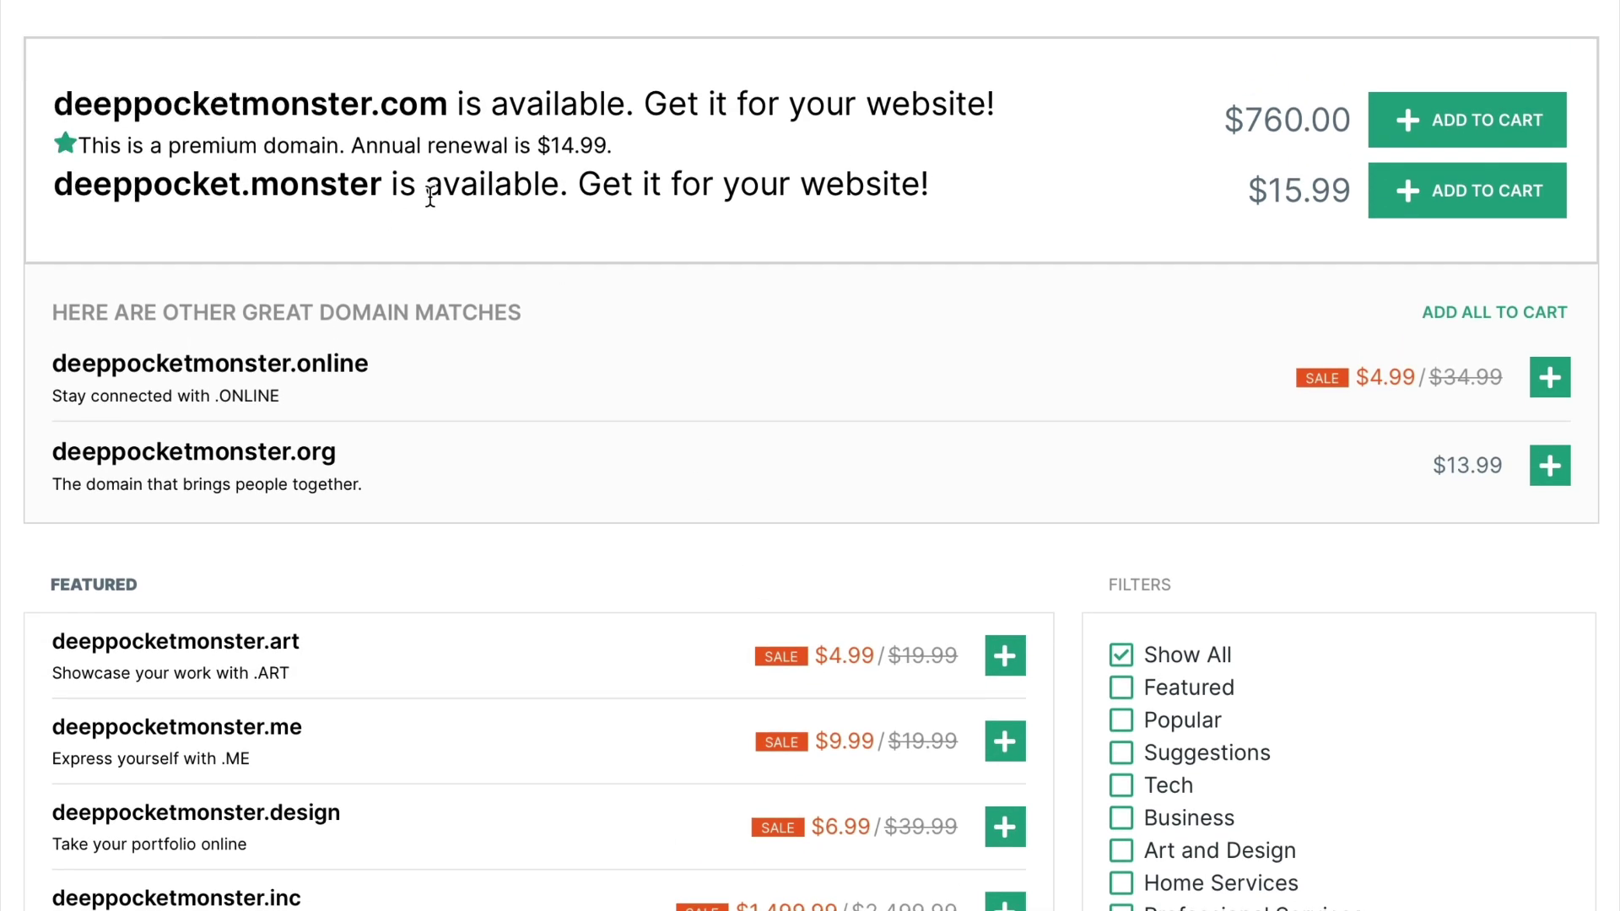
Add deeppocket.monster to the cart and review the USD $16.17 total
click(1514, 206)
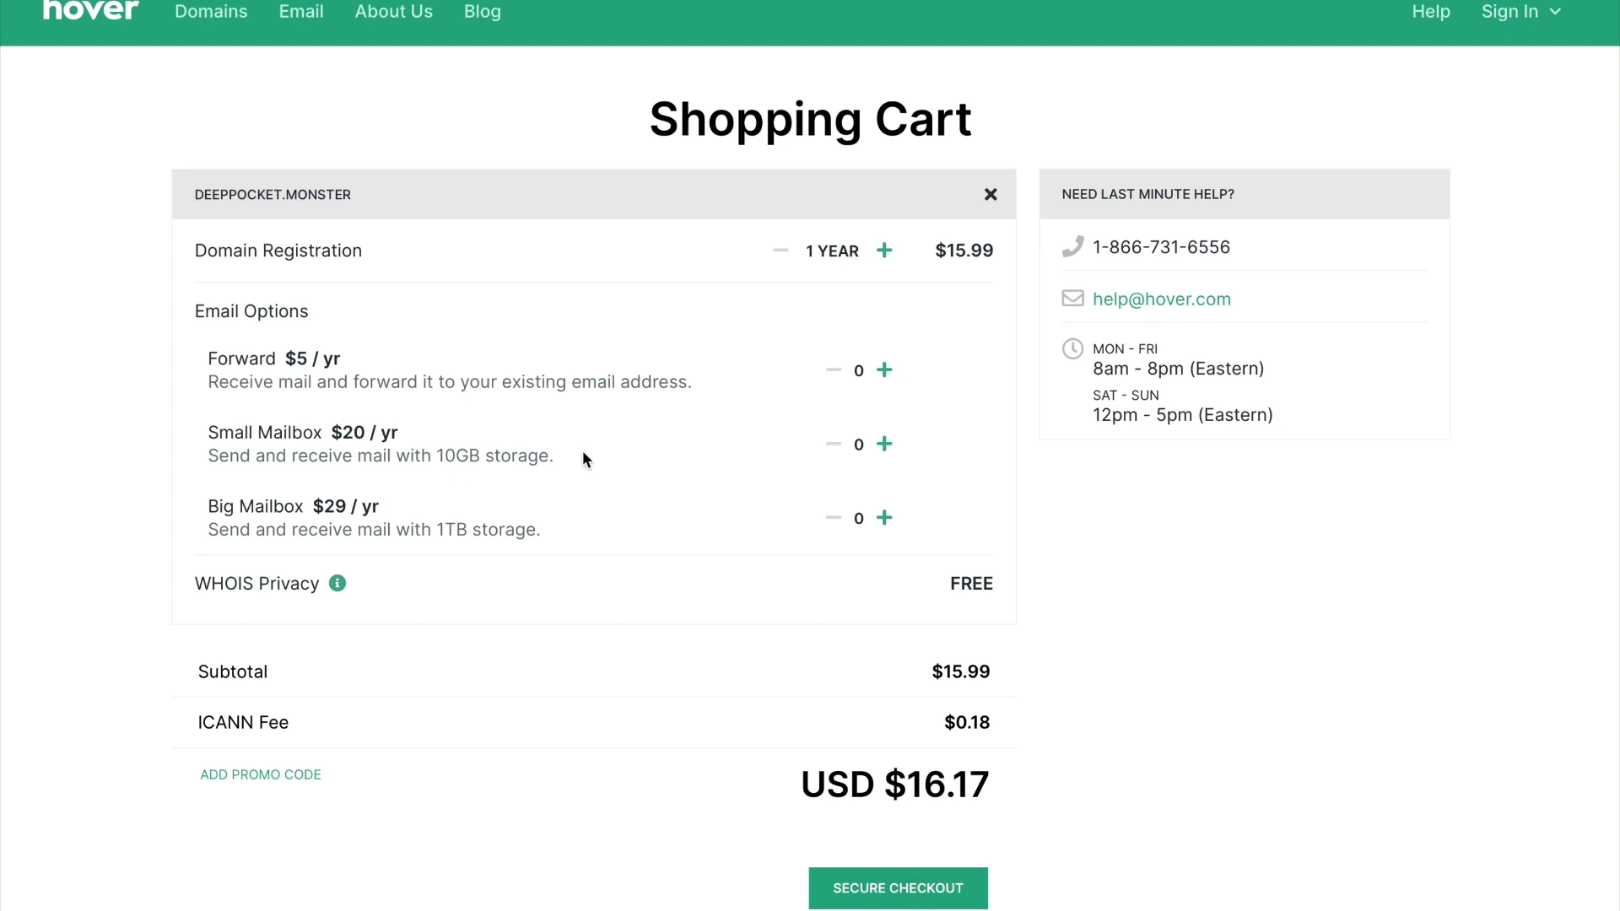
scroll(800, 606, down, 3)
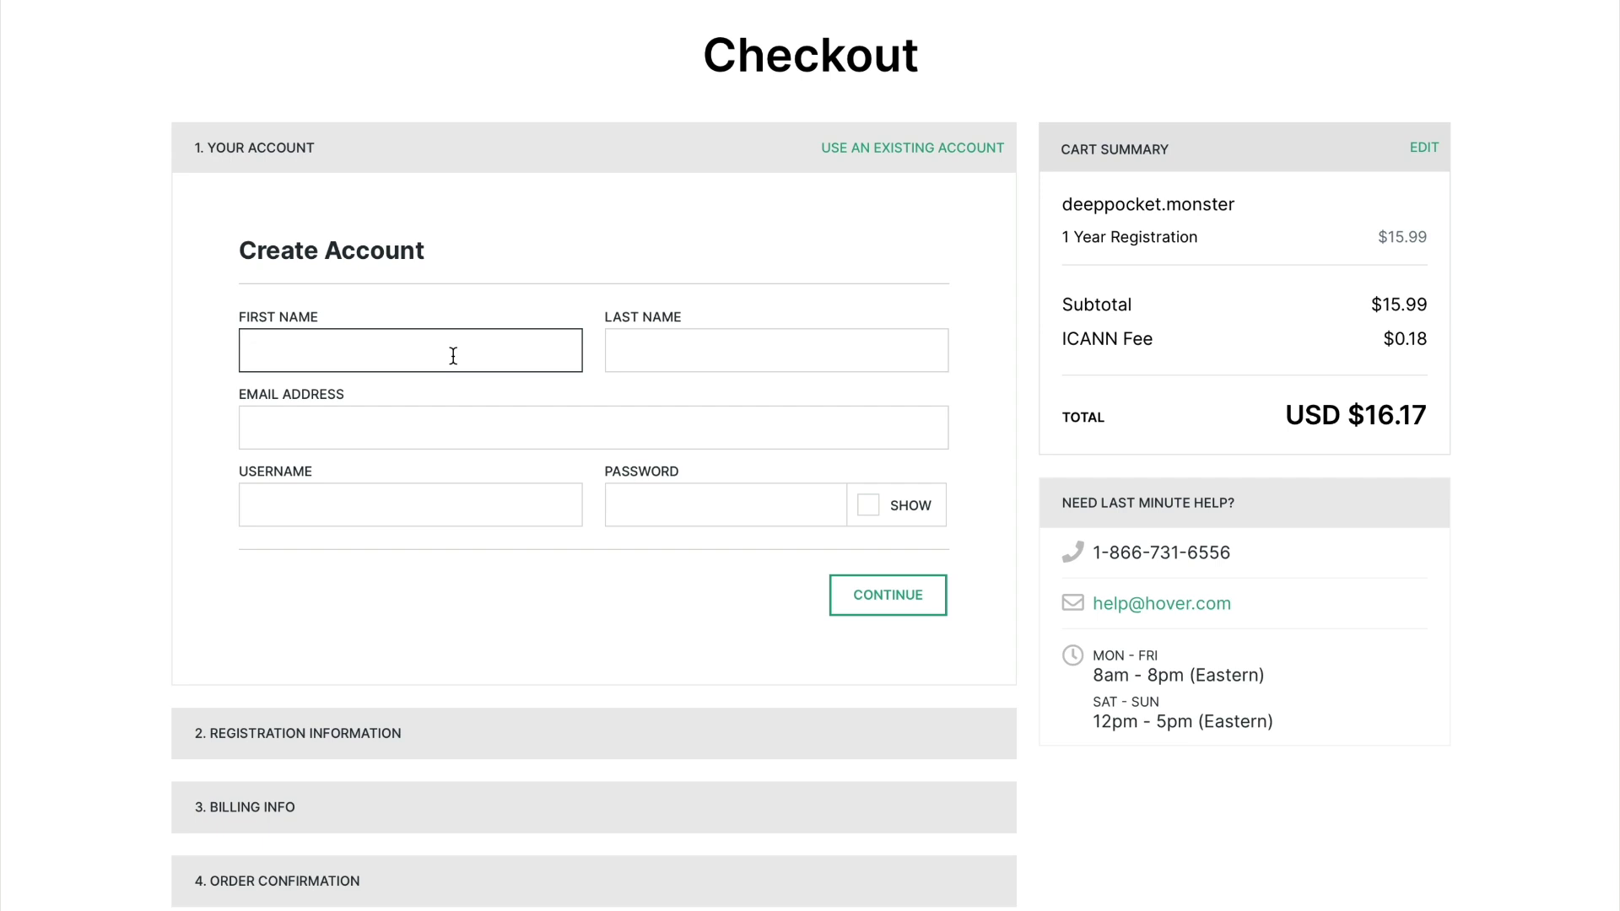
Enter the account holder's first and last name, e-mail address, a username and a password
text(Pat)
key(Tab)
text(Flynn)
key(Tab)
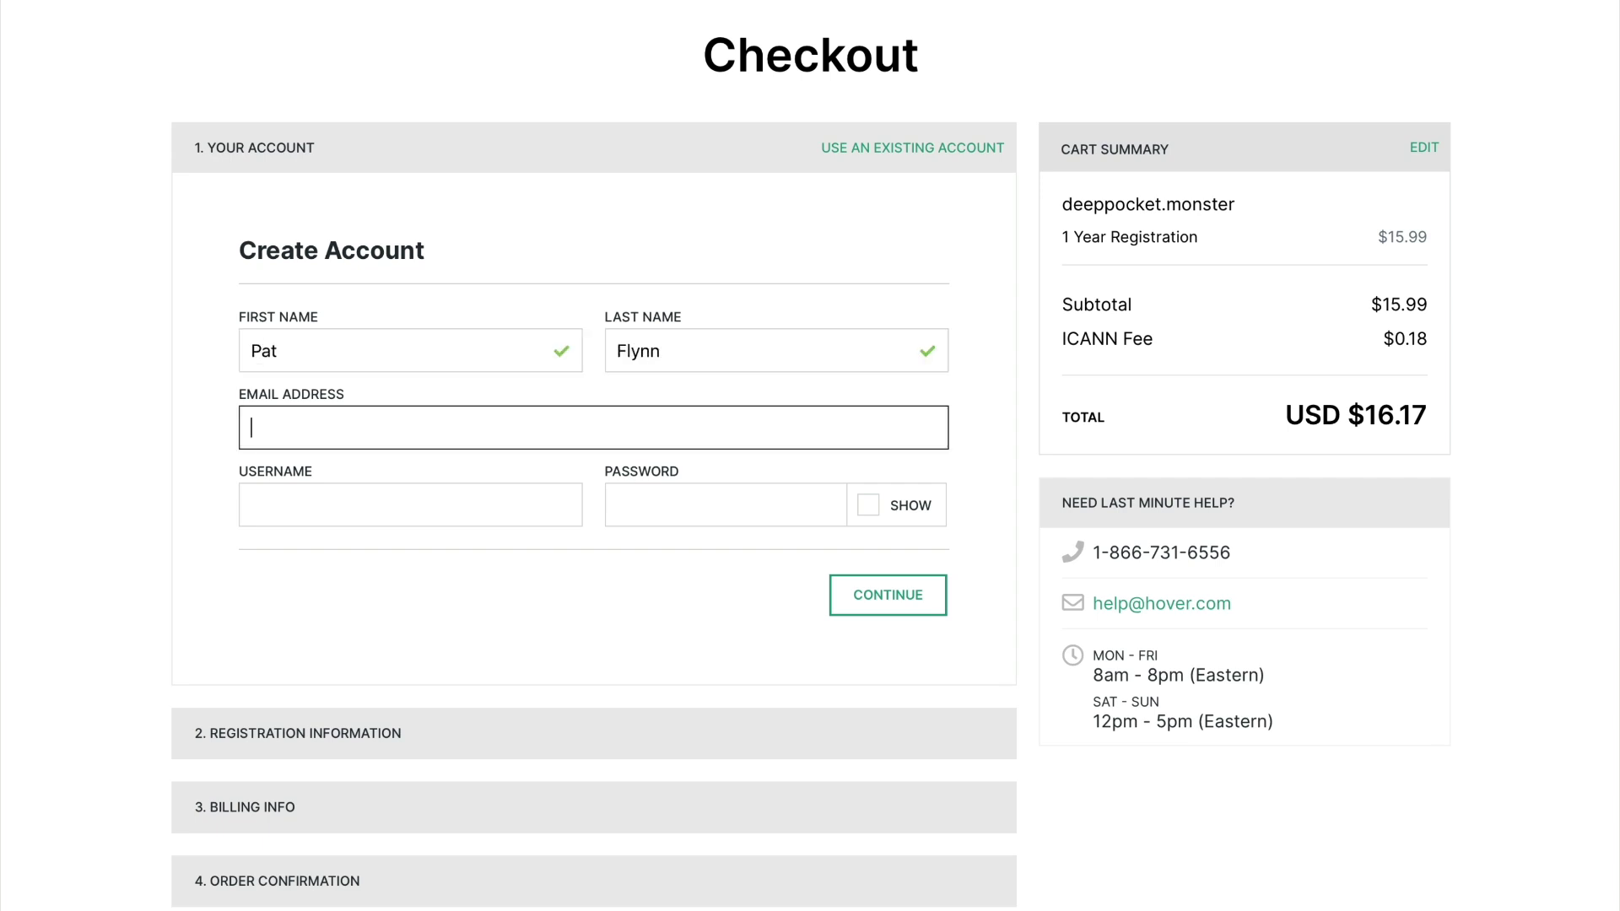
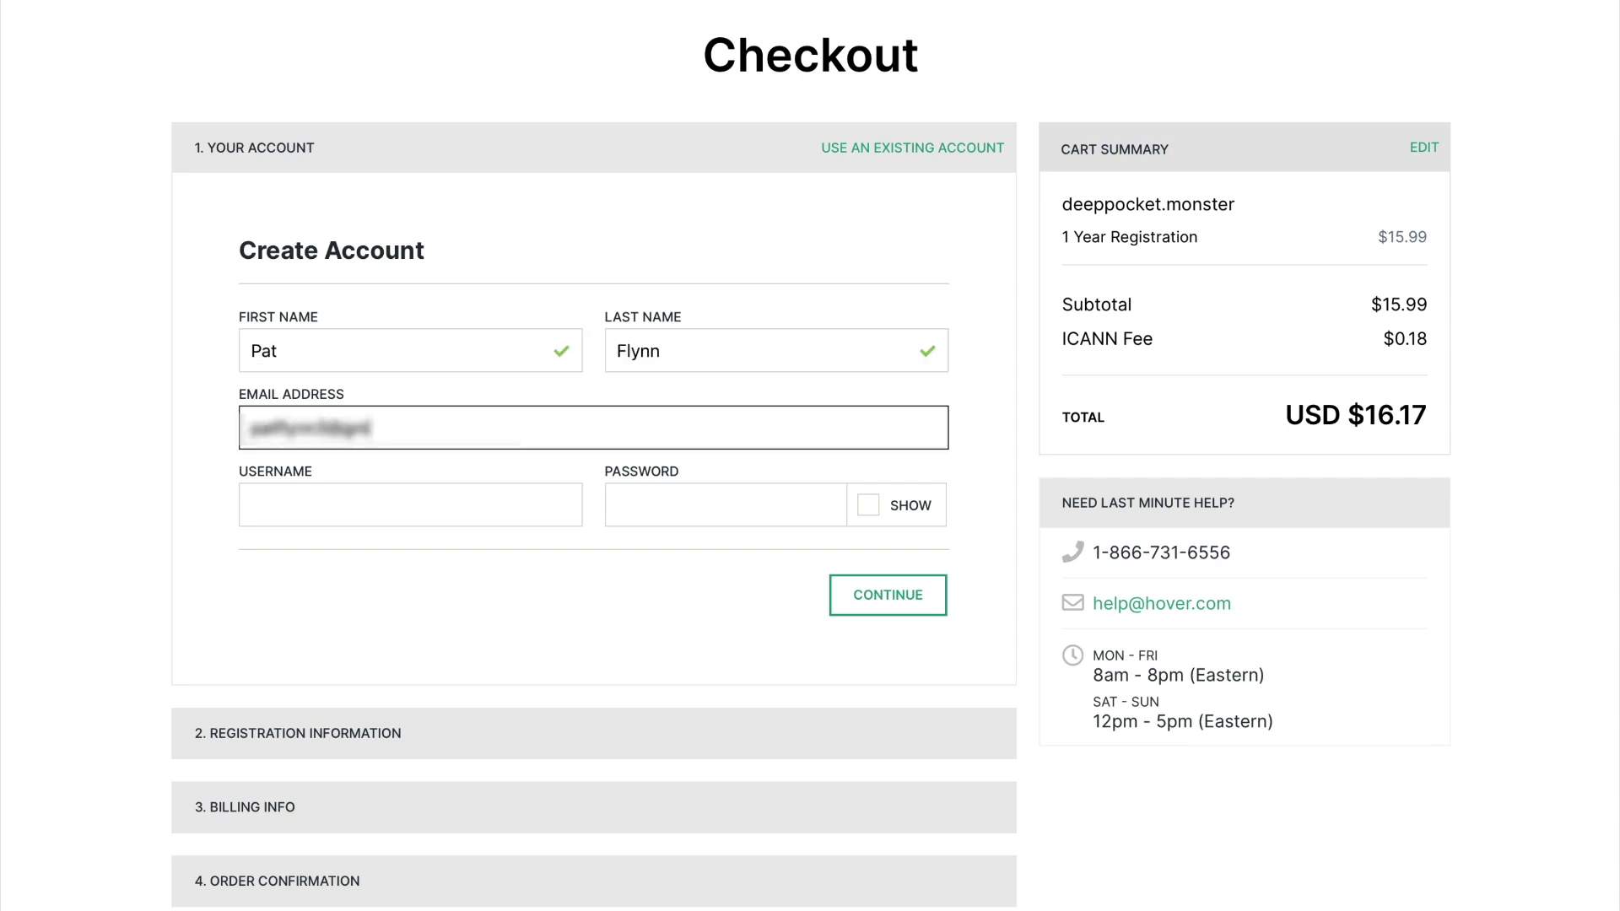
click(402, 505)
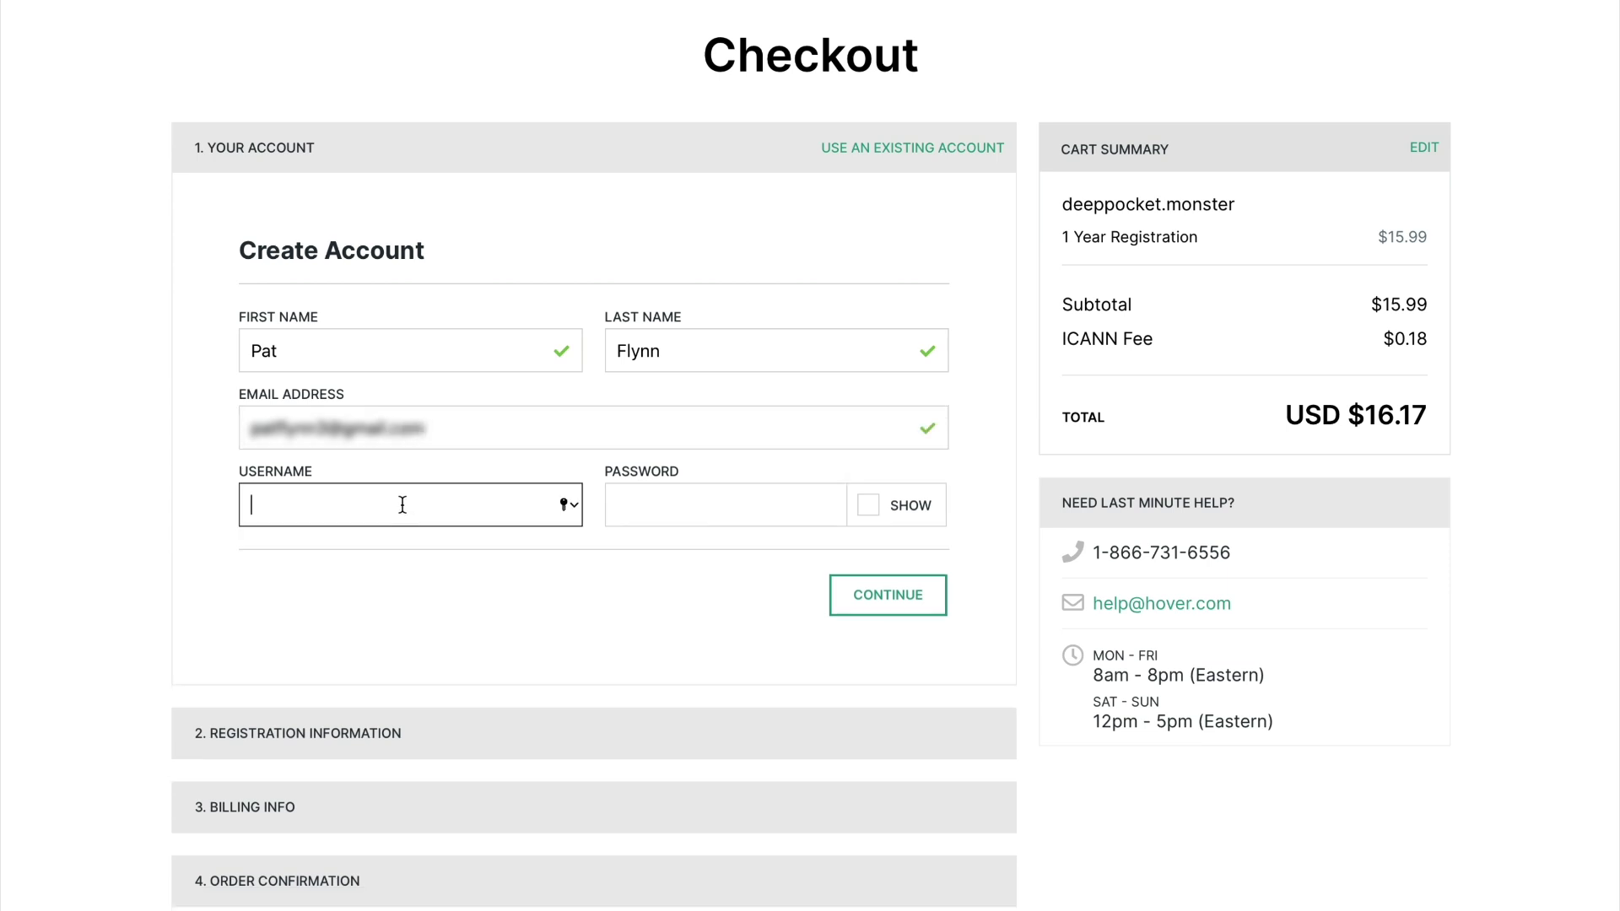
text(DeppPocketMonster)
click(655, 509)
text(Pa!••••••)
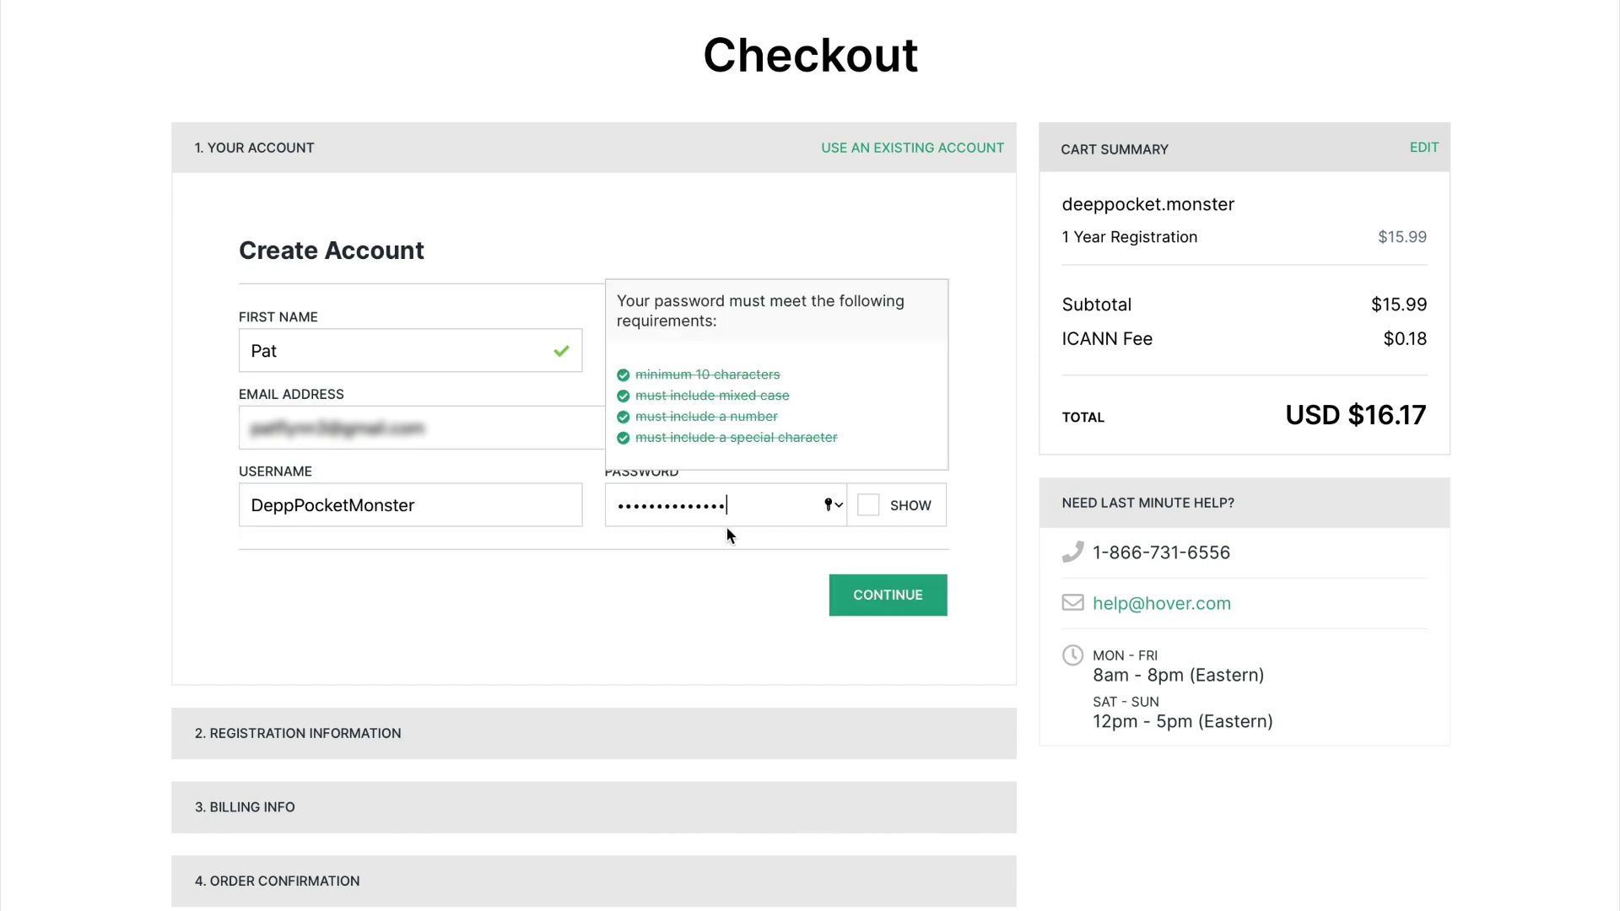
Submit the new account, agree to the Terms of Service, and continue to registration information
click(913, 595)
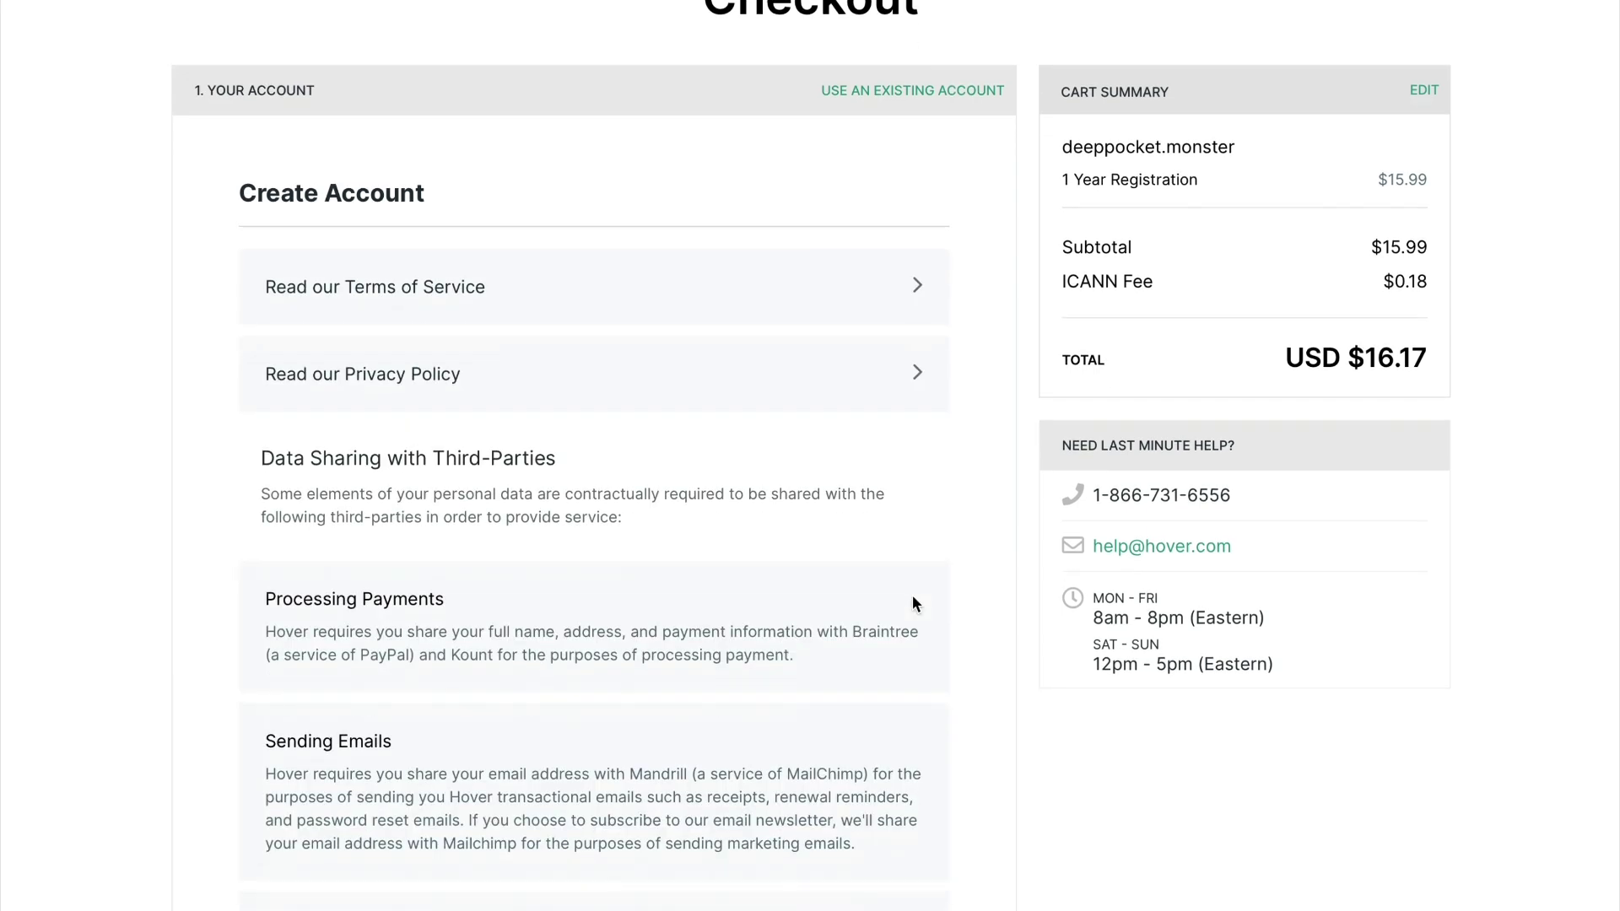
scroll(708, 385, down, 9)
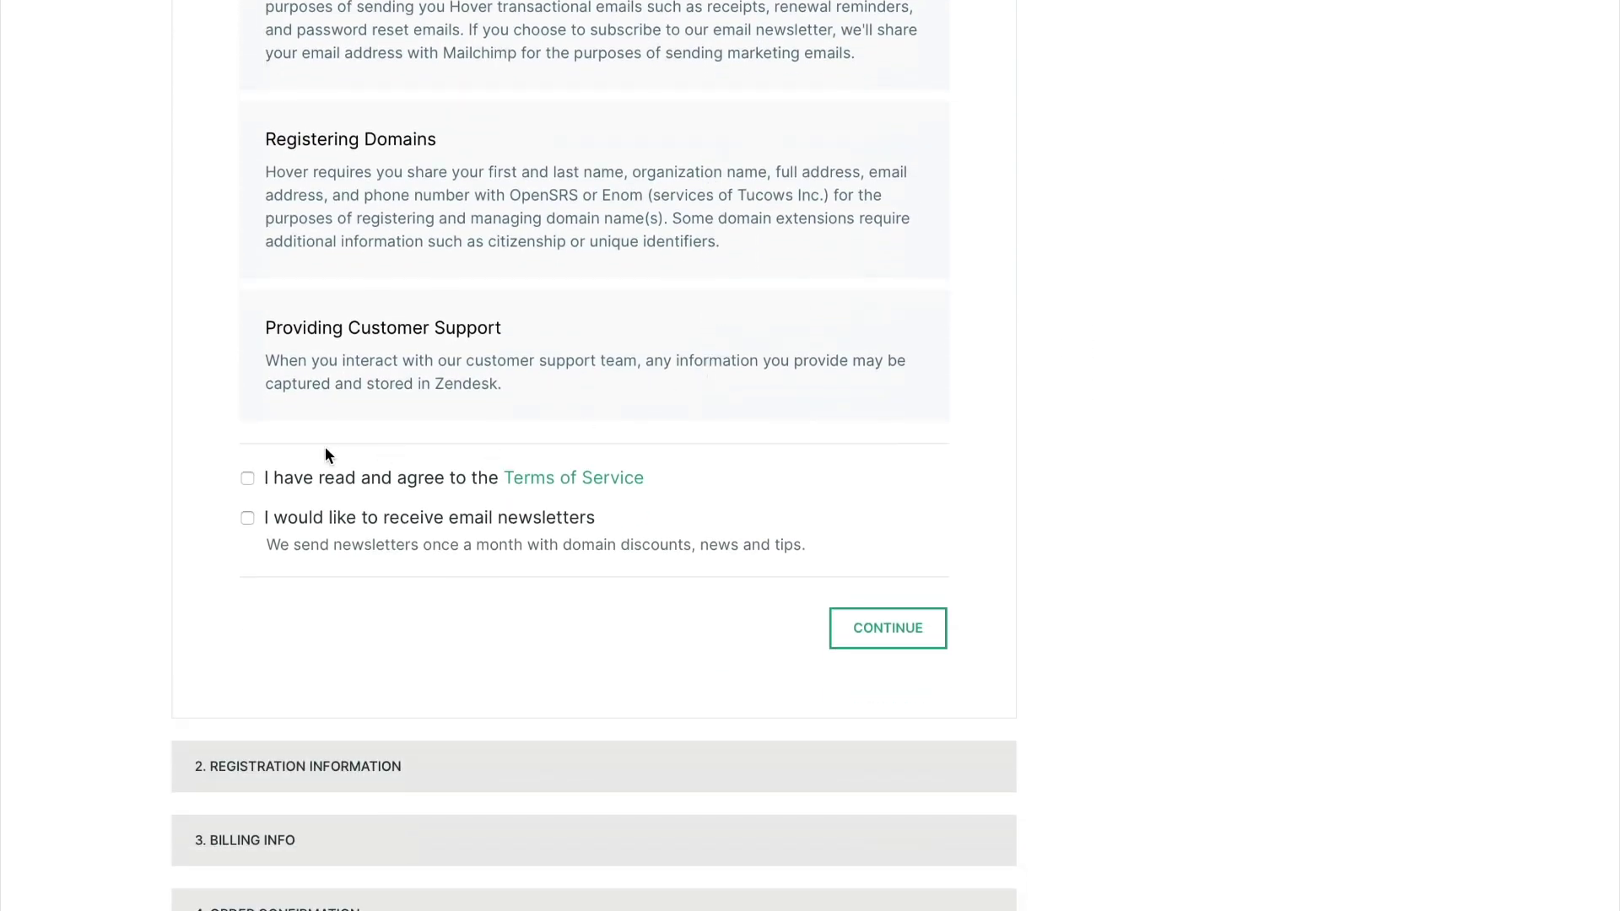
click(248, 479)
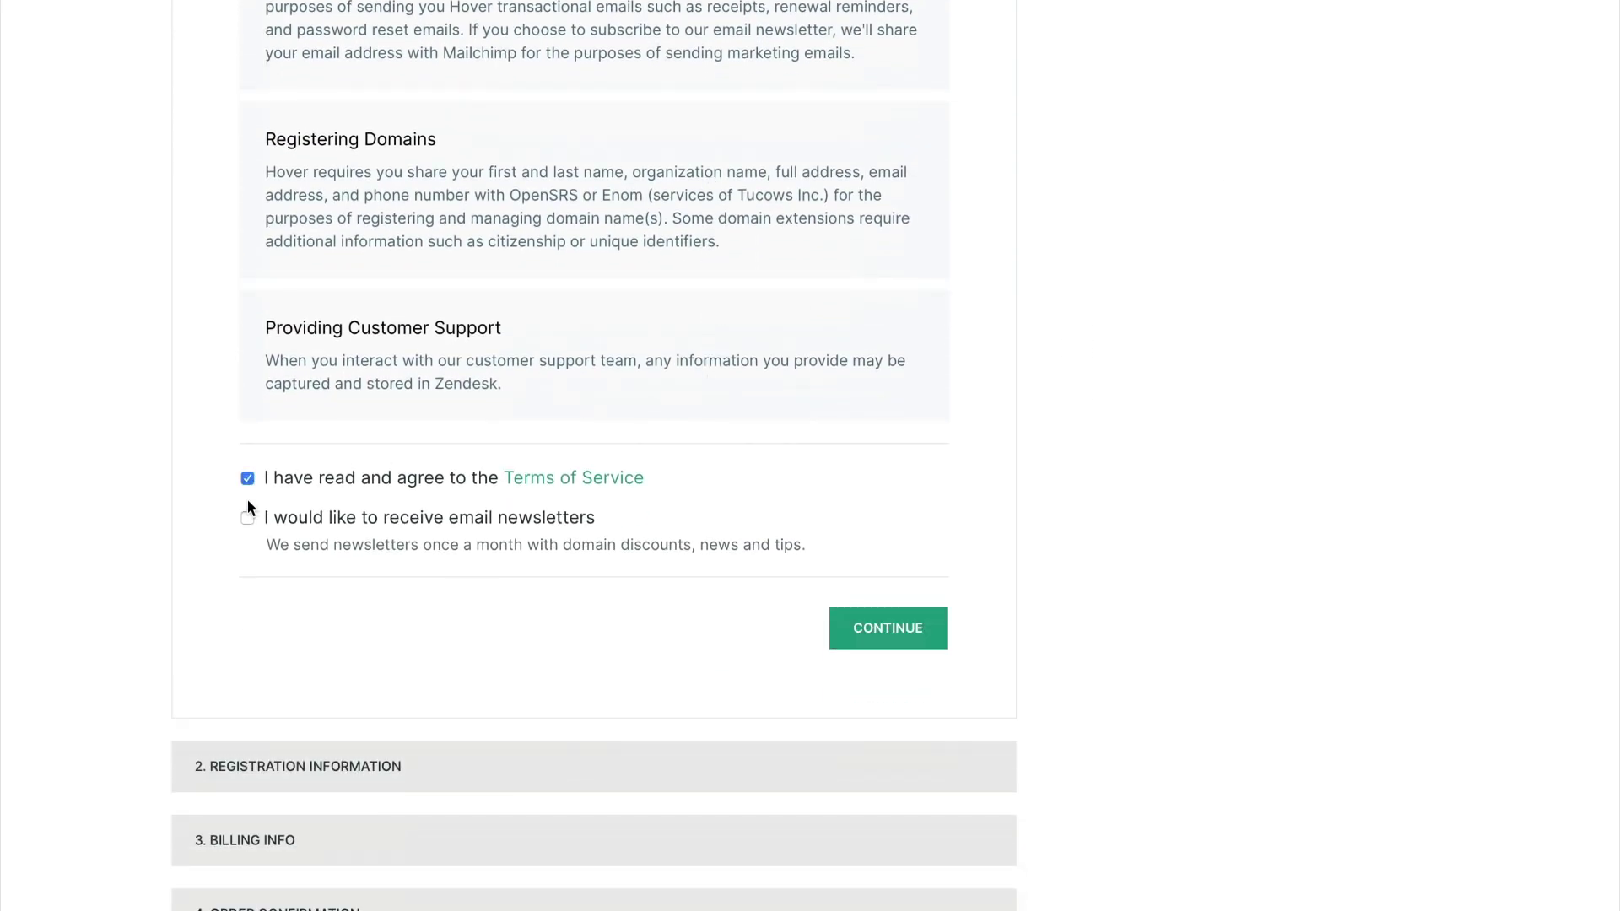
click(844, 626)
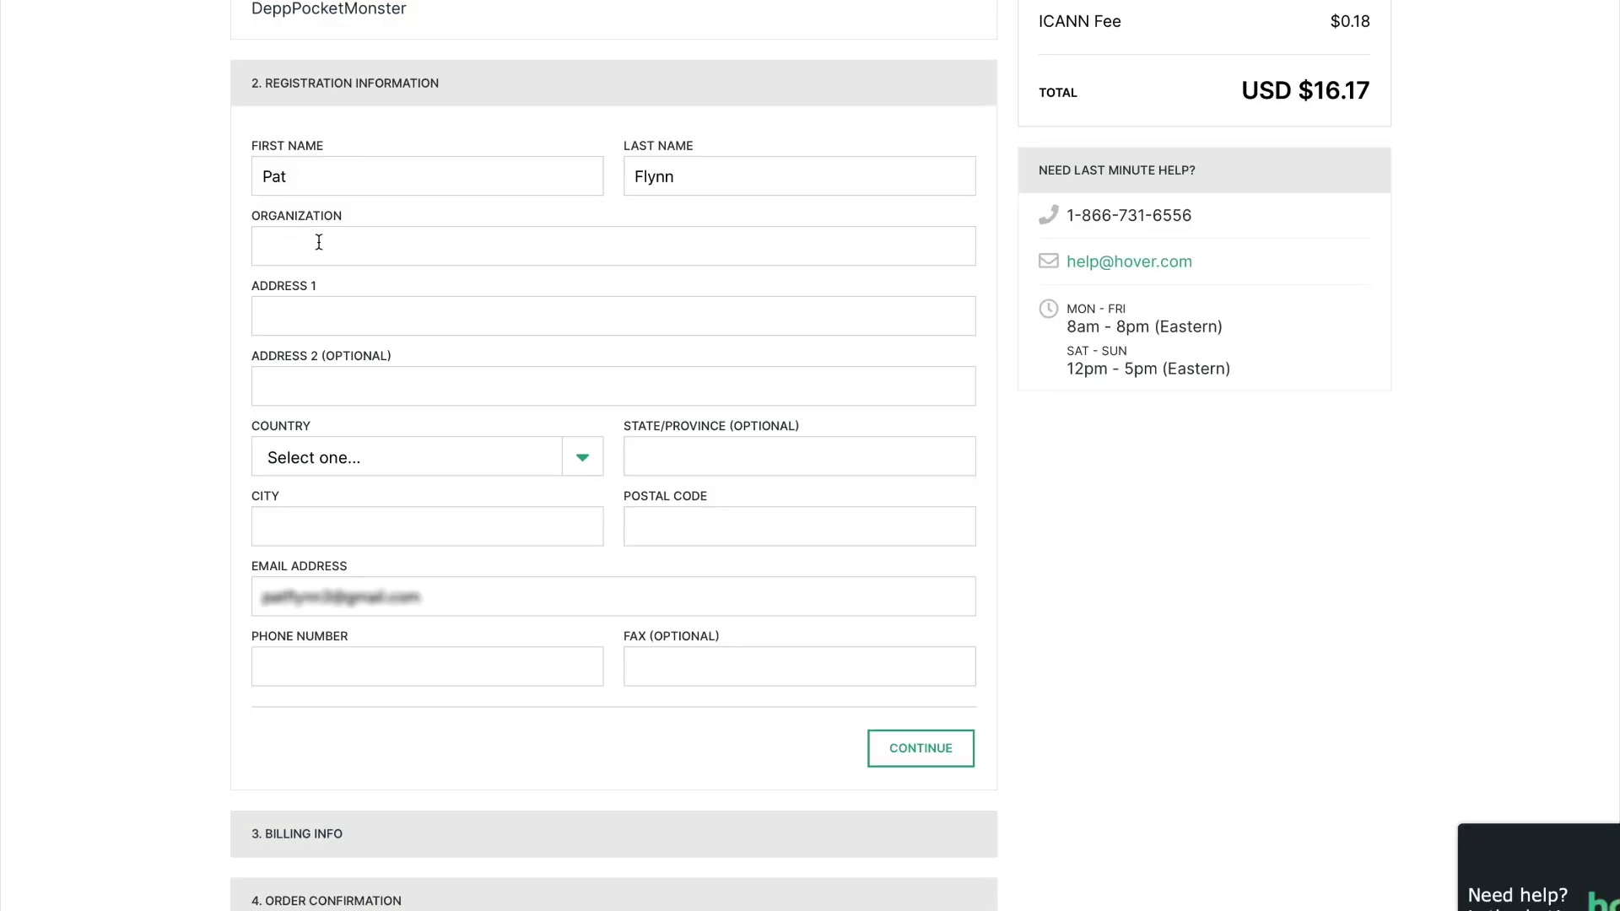
Begin entering the street address in the registration information form
click(318, 318)
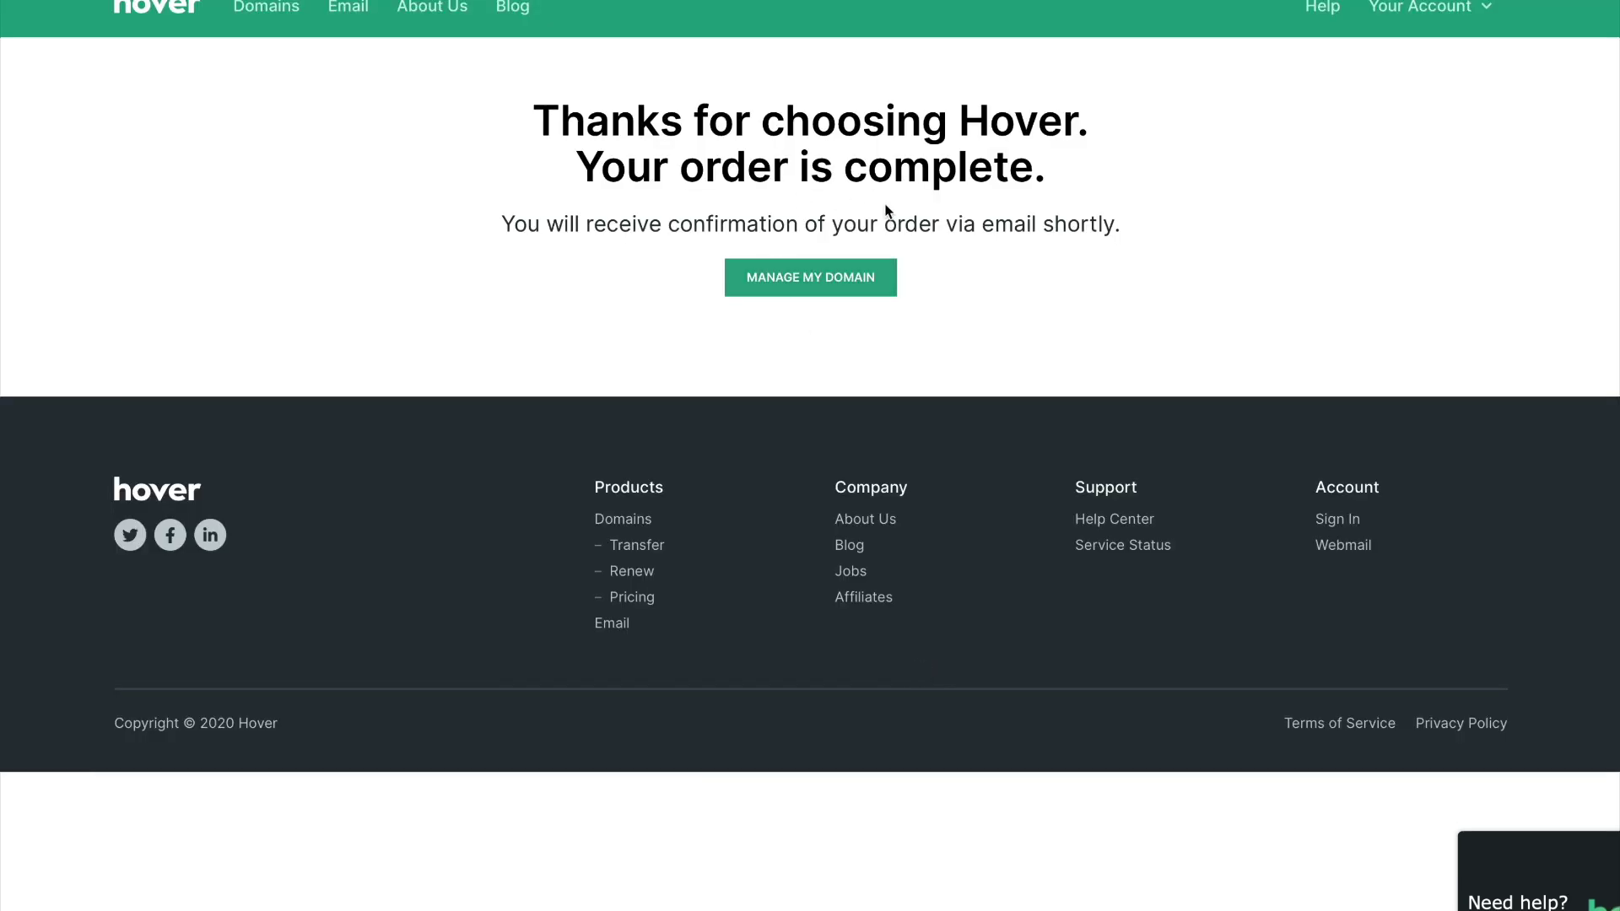
Open the management dashboard for deeppocket.monster
click(853, 285)
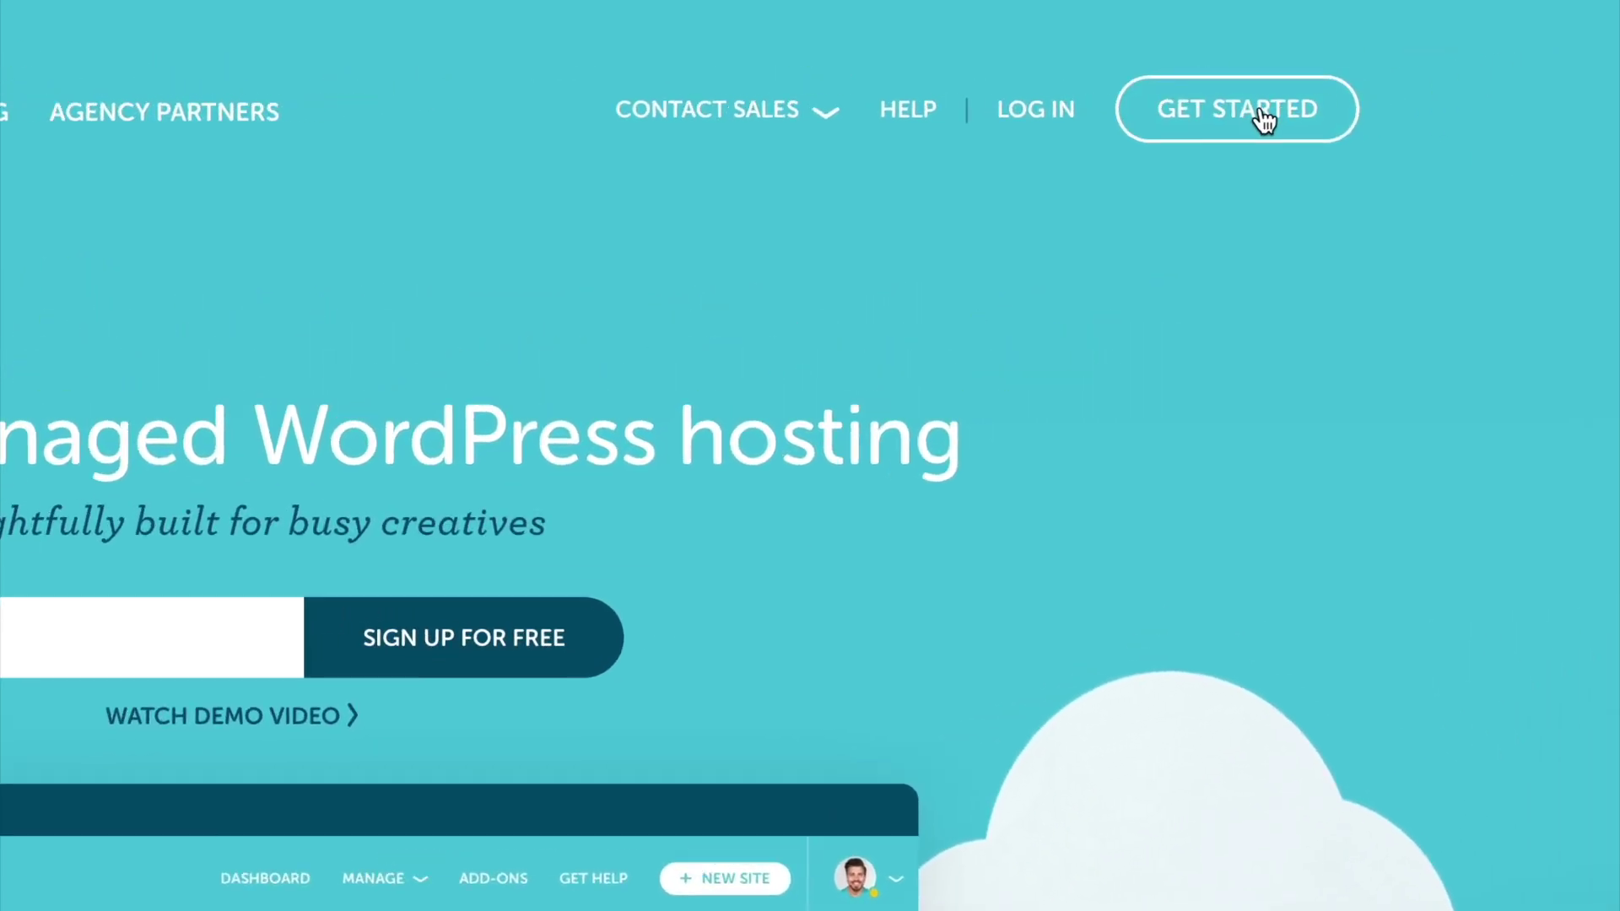
Sign up for Flywheel with a username, password and e-mail address, accepting the terms of service
click(1500, 75)
click(631, 626)
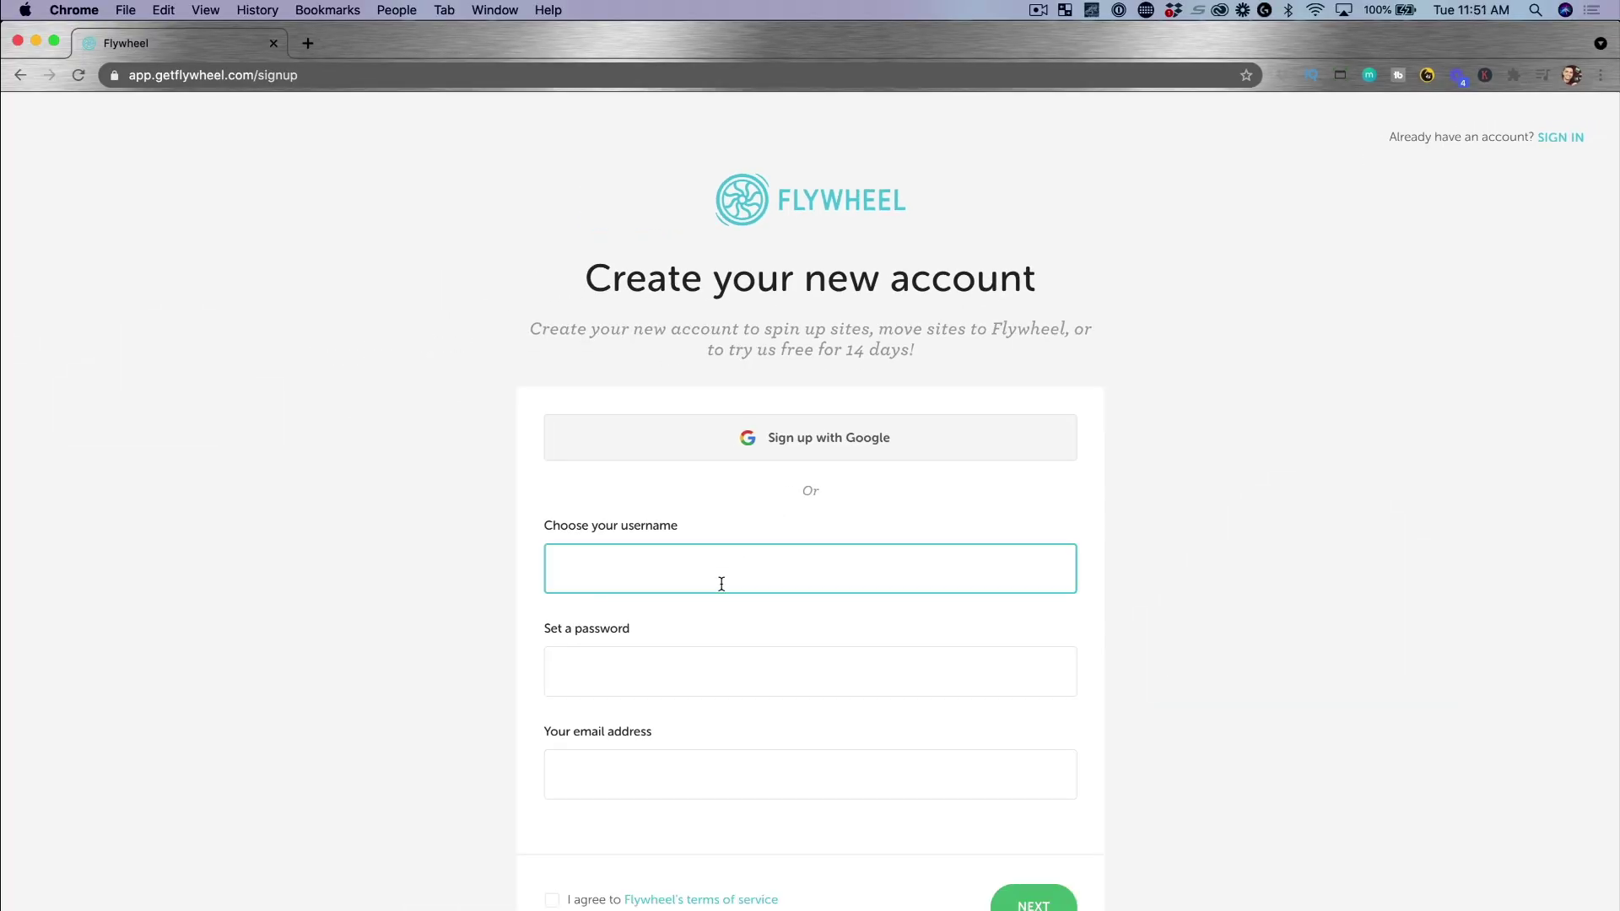
text(DeepPocketMonster)
click(714, 665)
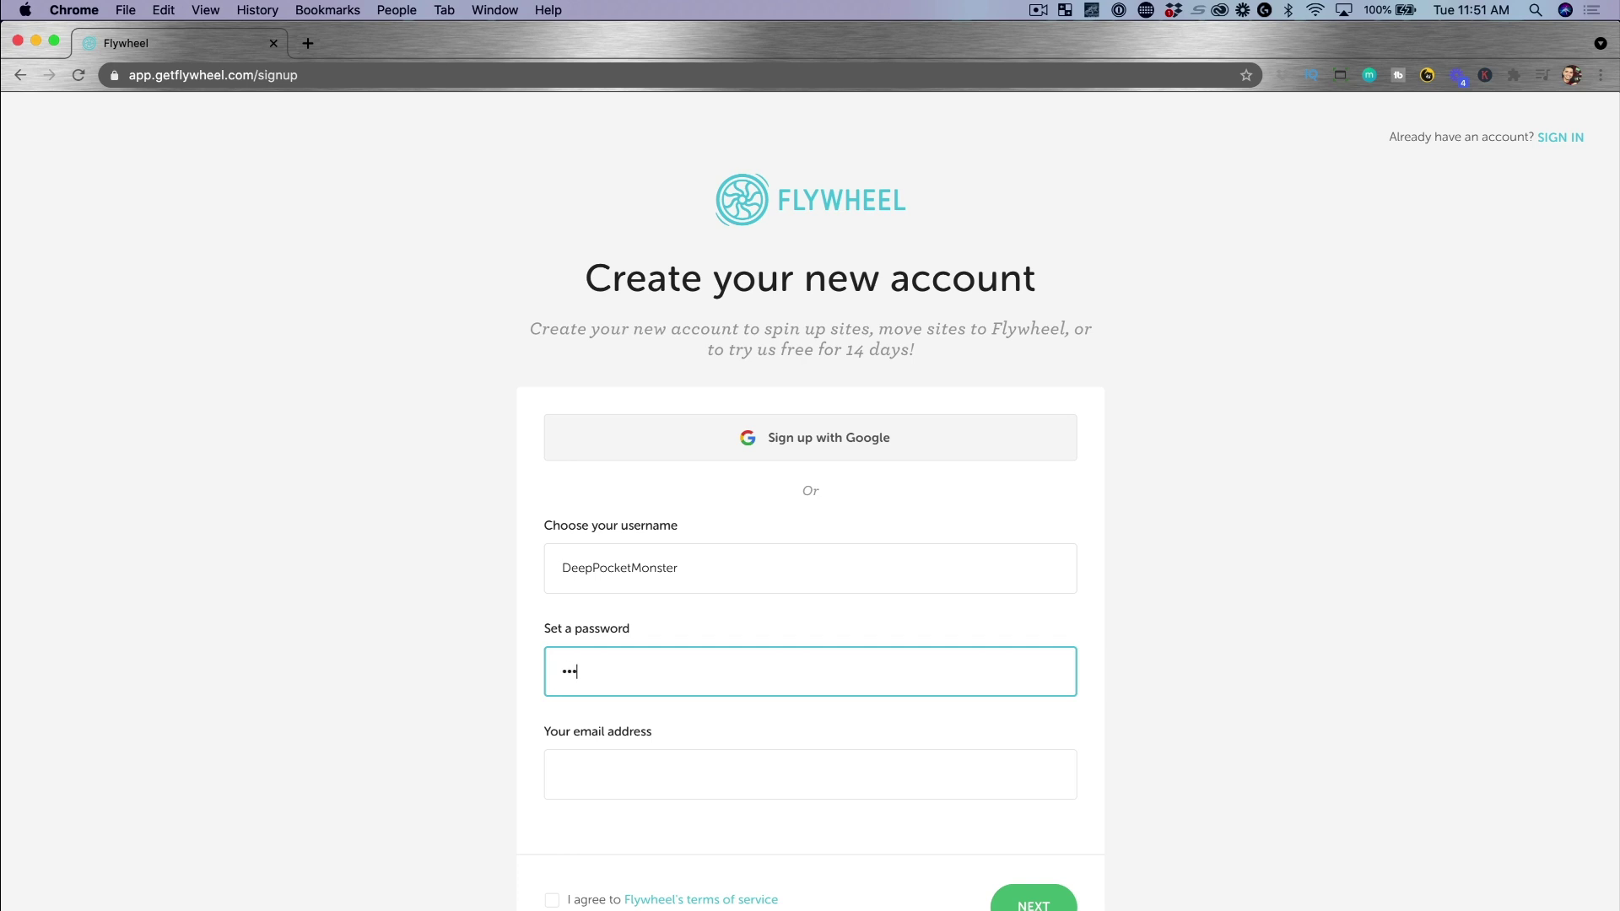
click(707, 771)
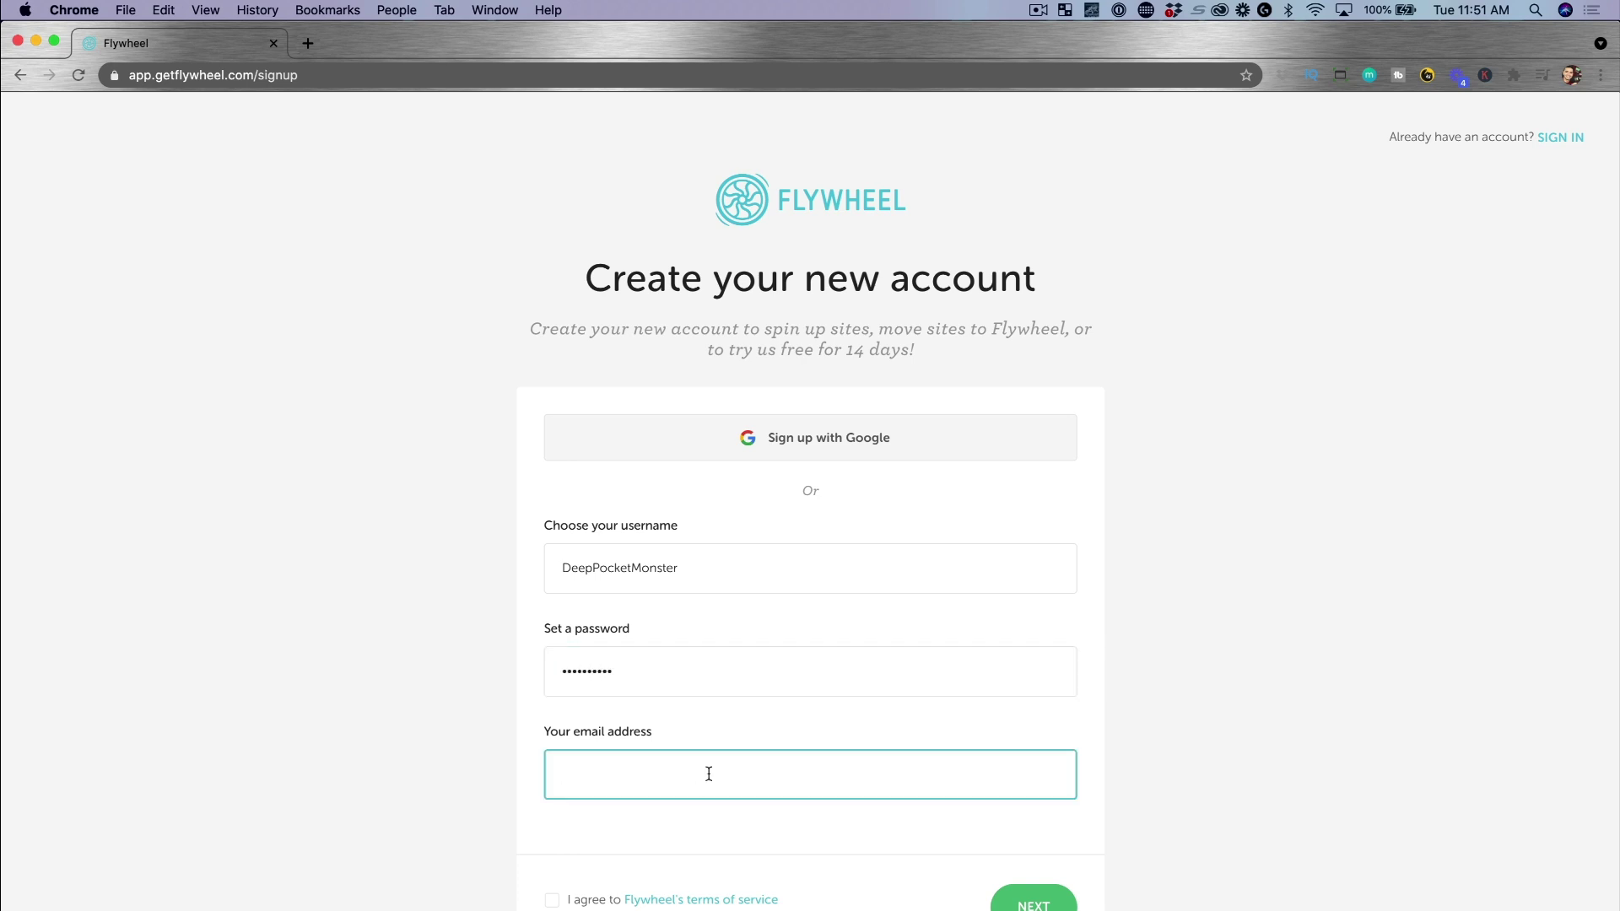
click(564, 901)
click(1025, 903)
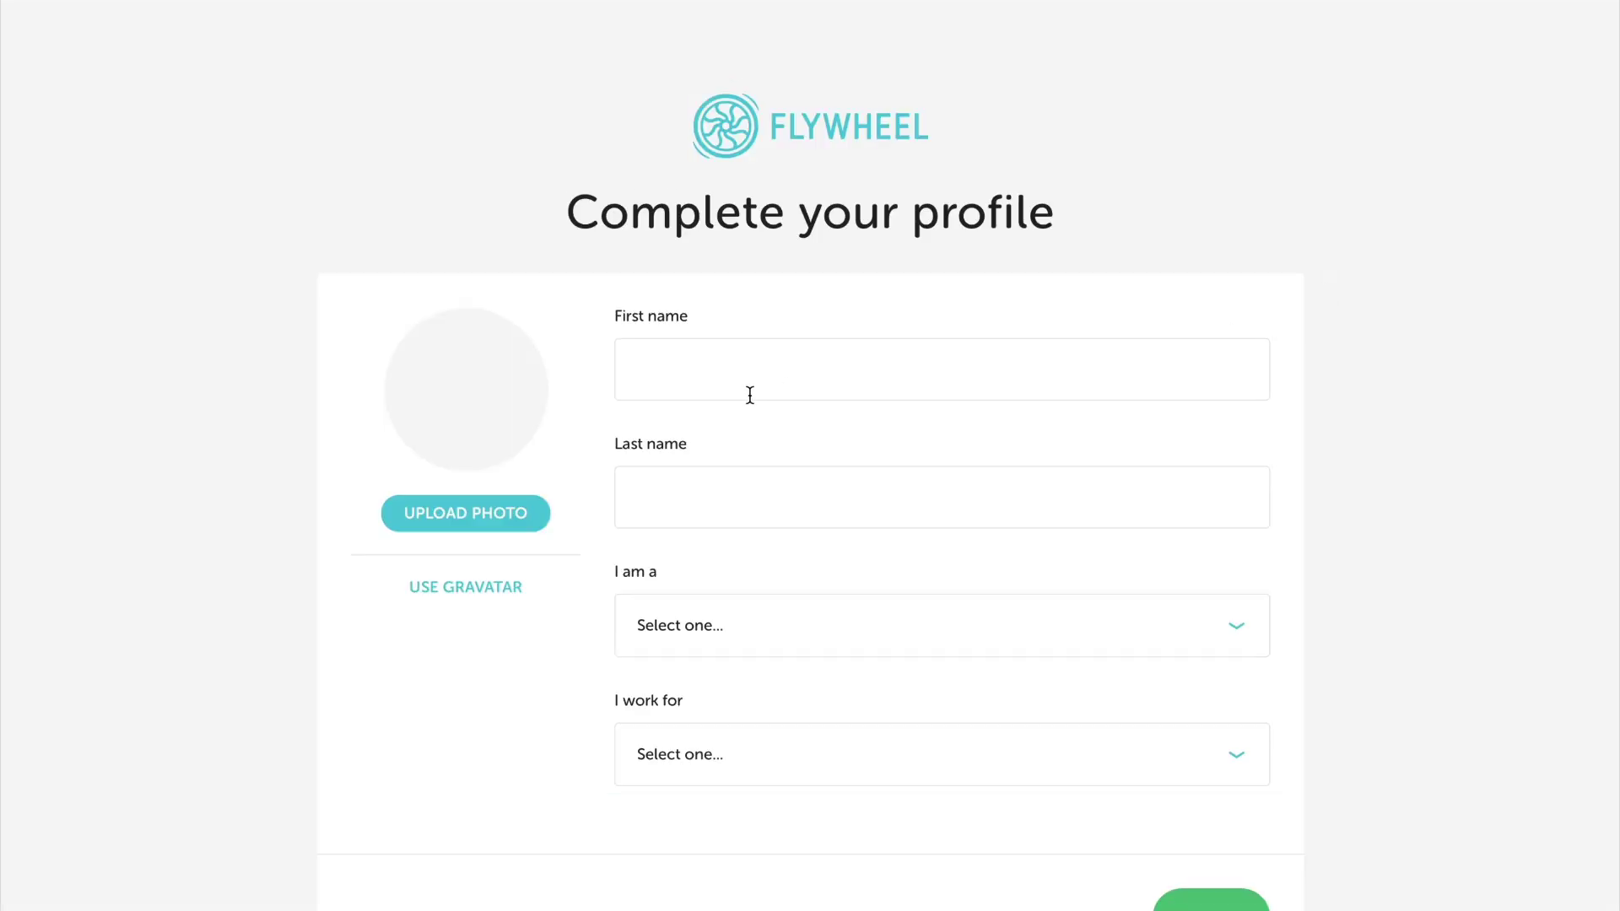
Complete the profile with first and last name, role Business owner, working for Myself, full-time
click(750, 395)
text(Pat)
key(Tab)
text(Flyn)
click(722, 628)
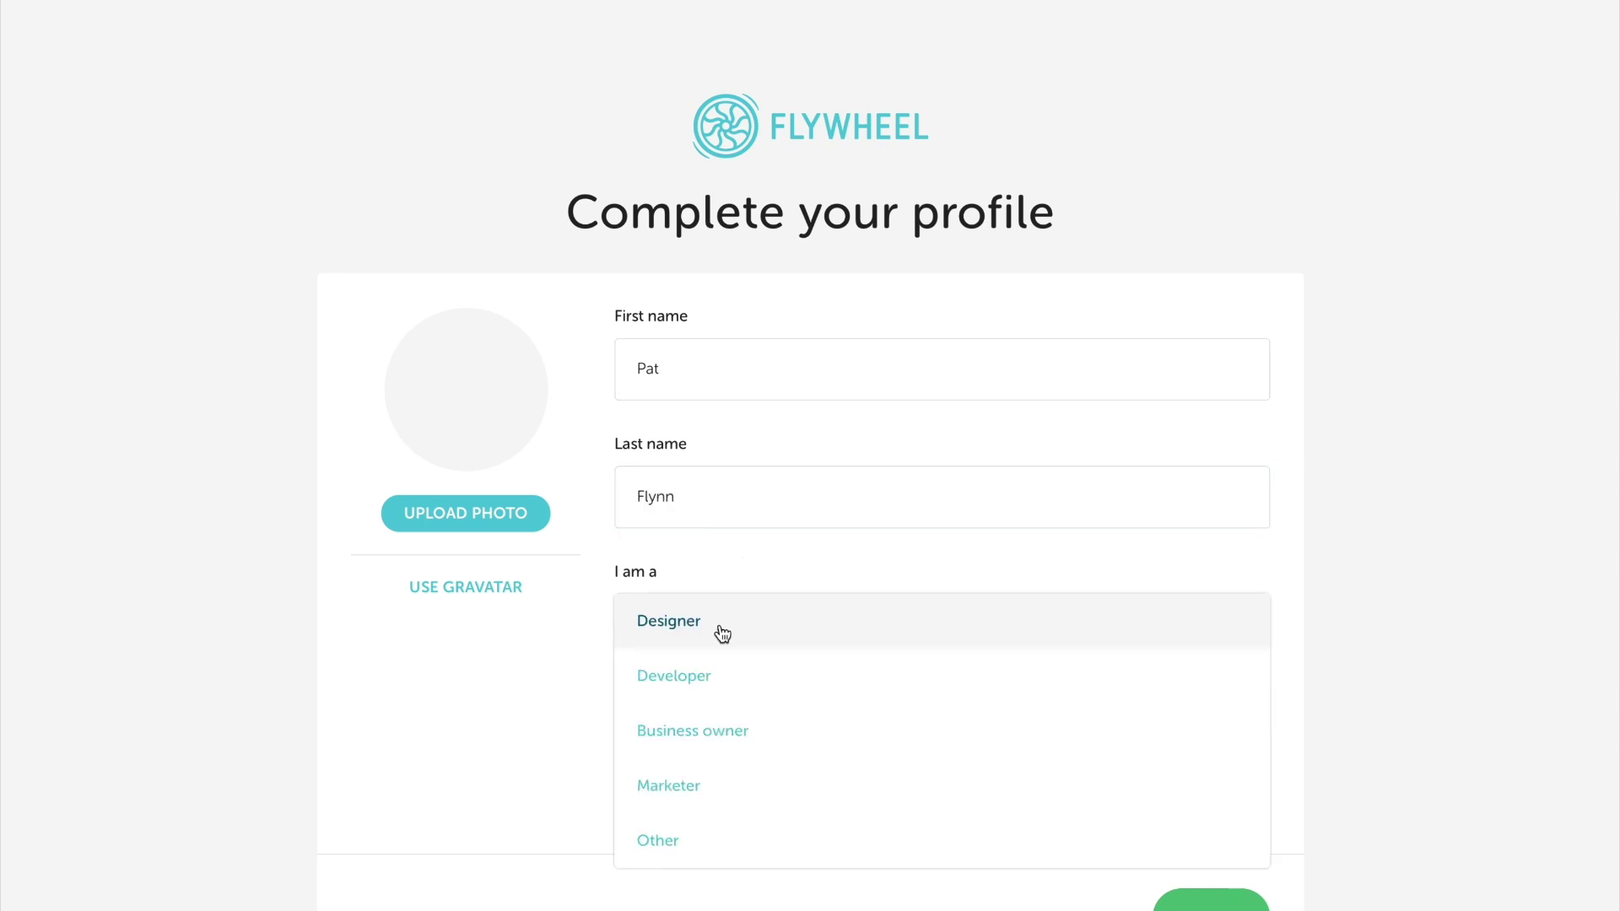
click(781, 746)
click(718, 758)
click(743, 765)
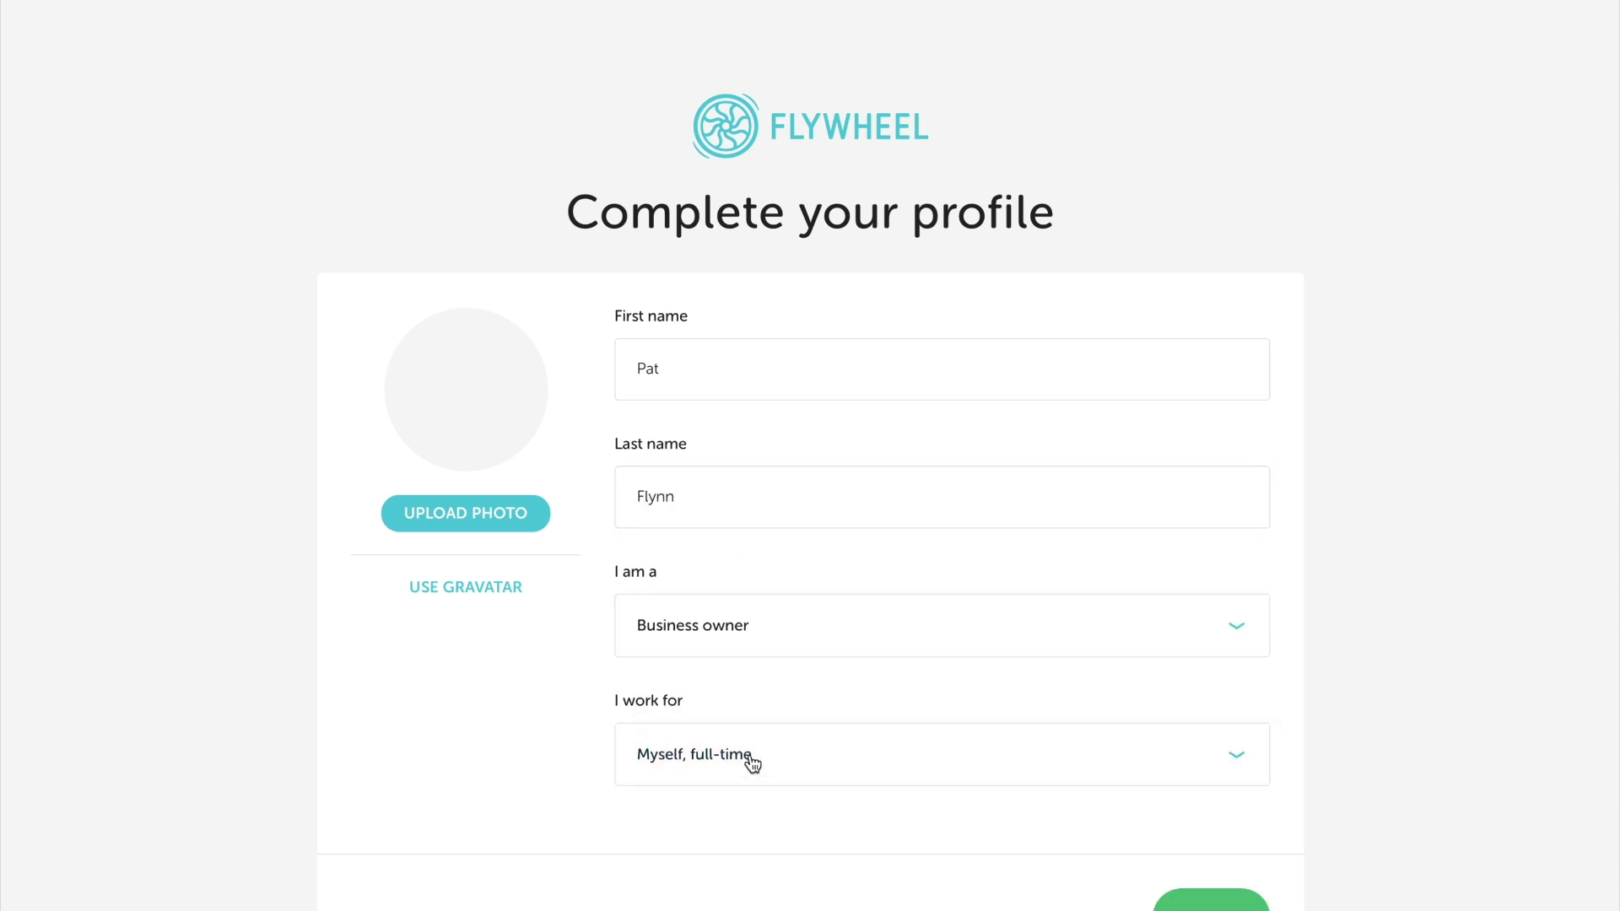
click(1202, 900)
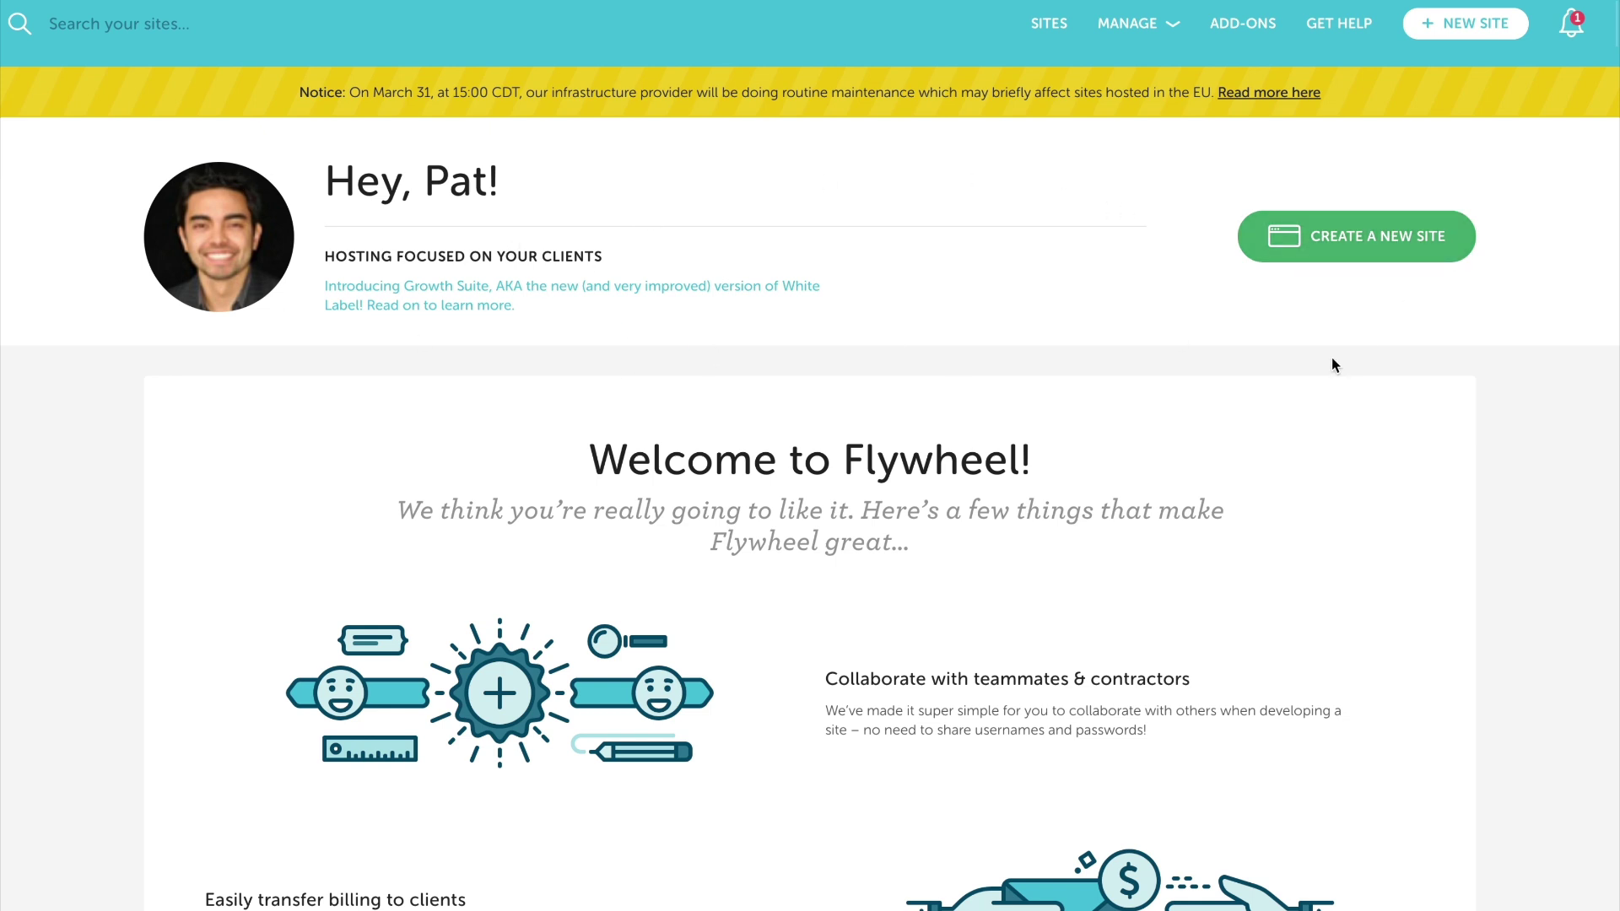
Start a new site owned by Me and begin creating a new hosting plan
click(1422, 262)
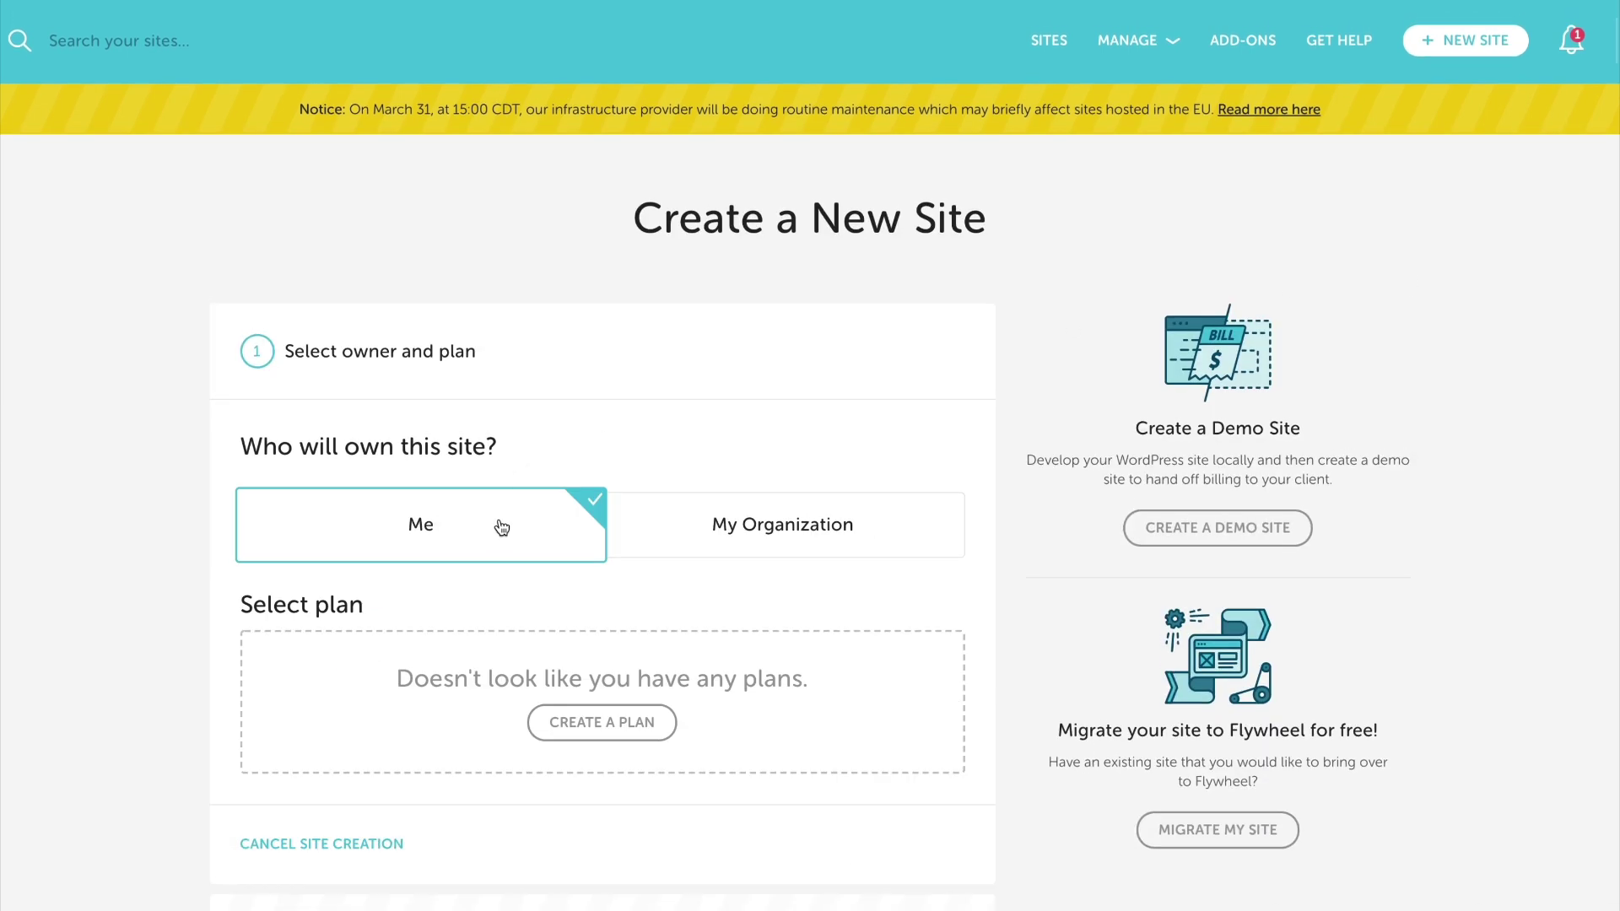
click(719, 546)
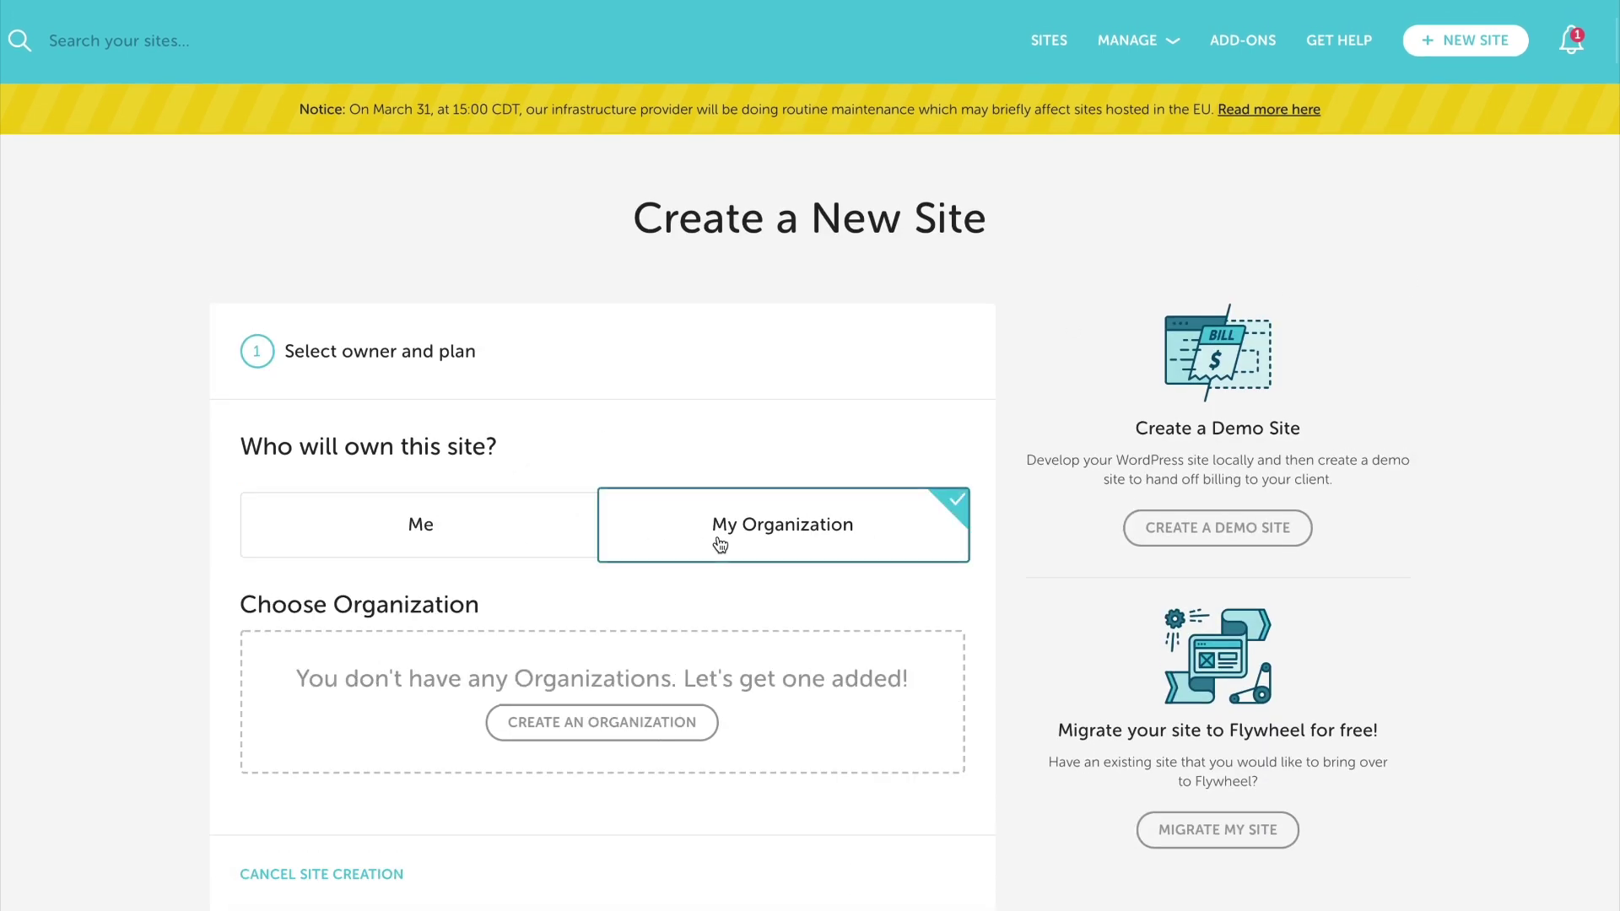
click(422, 527)
scroll(608, 387, down, 3)
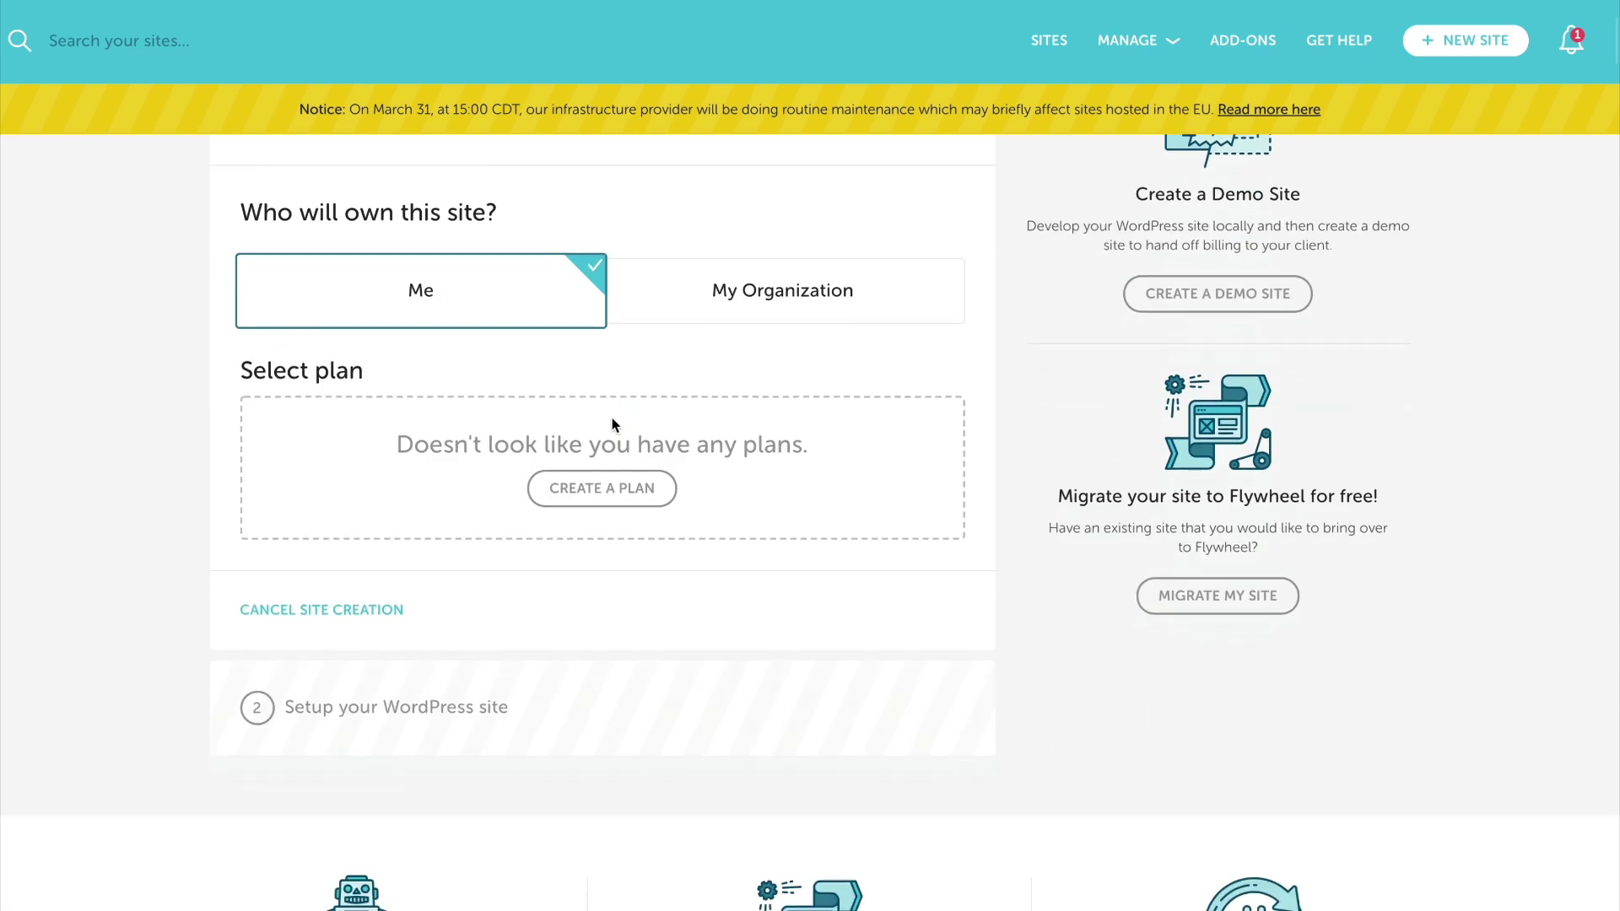
click(652, 495)
scroll(345, 443, down, 3)
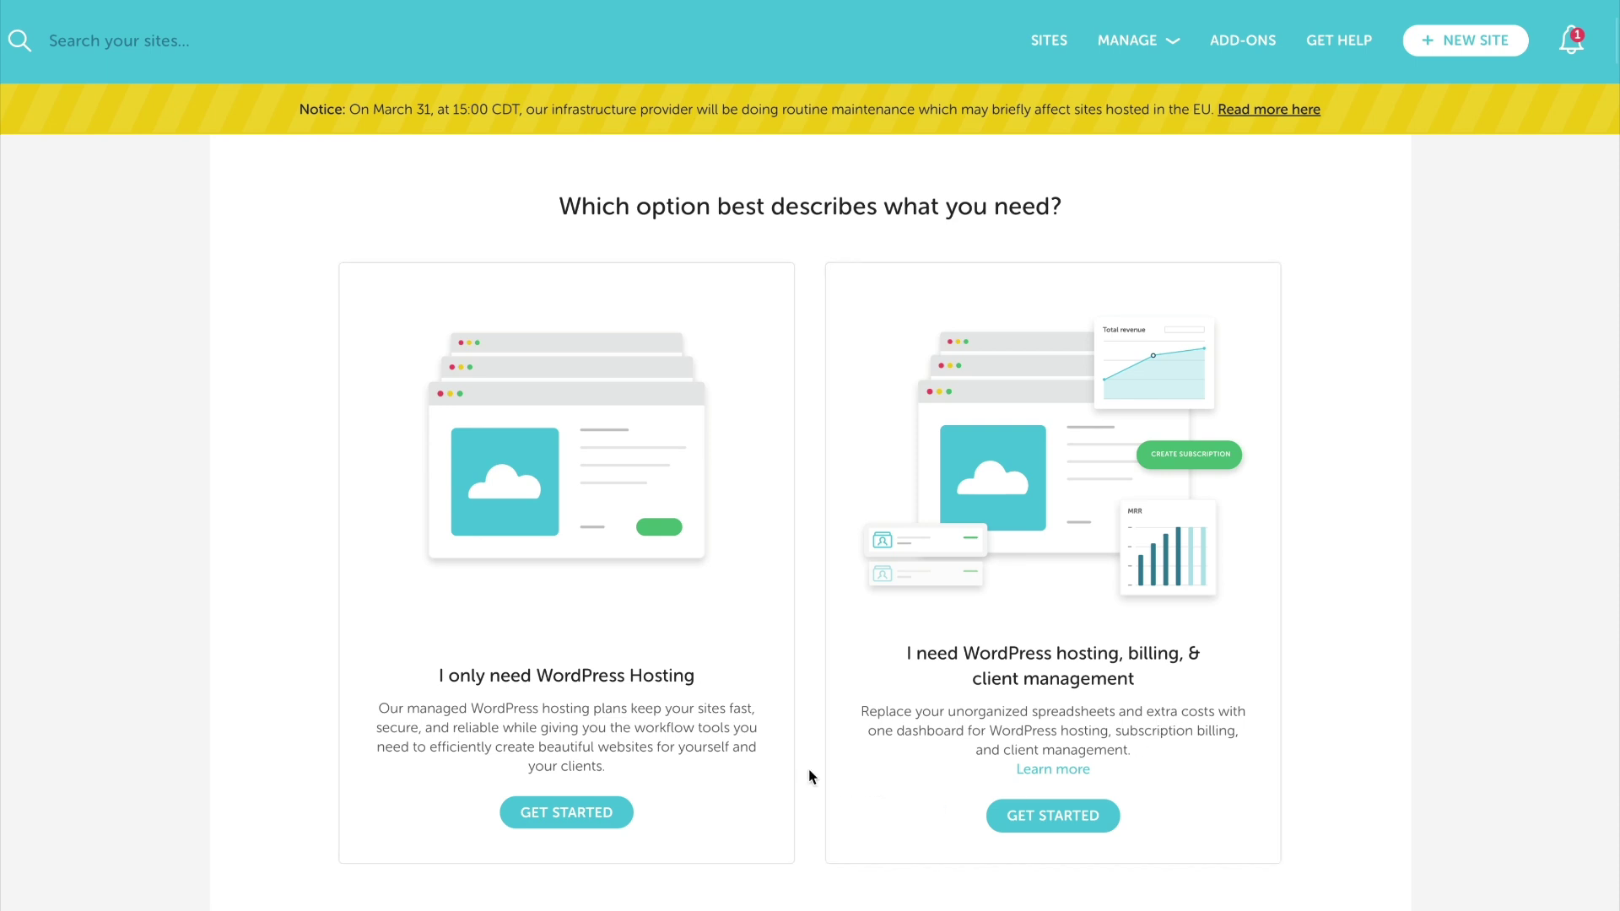
scroll(810, 776, up, 1)
scroll(808, 776, up, 1)
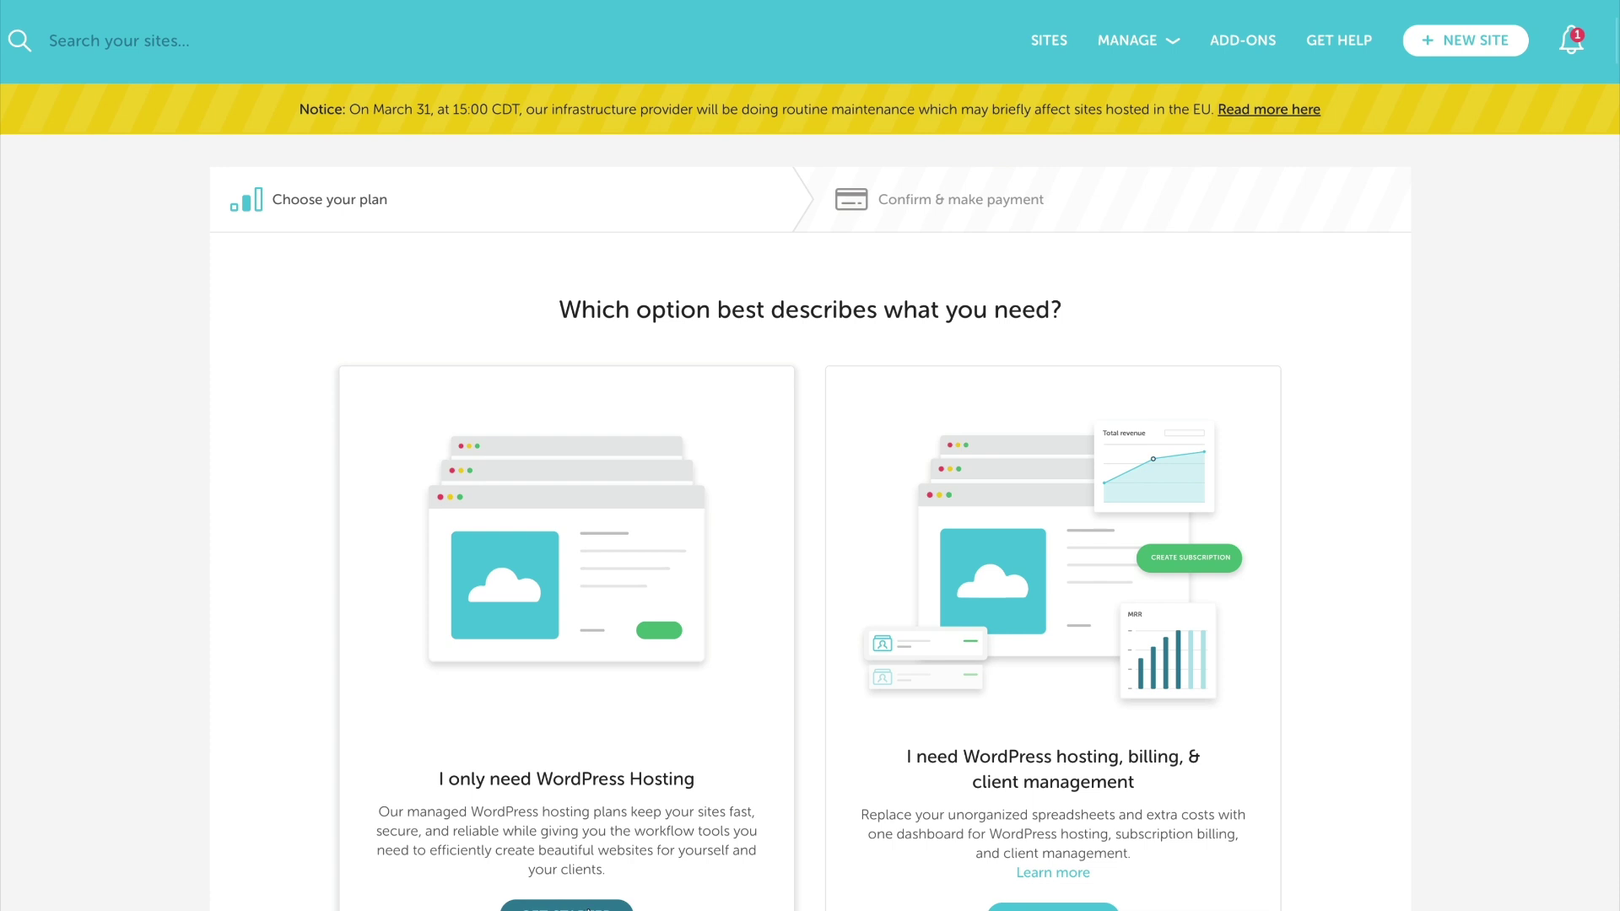
Choose WordPress Hosting only, pick the Tiny plan, and name the subscription 'Deep Pocket Monster'
click(566, 906)
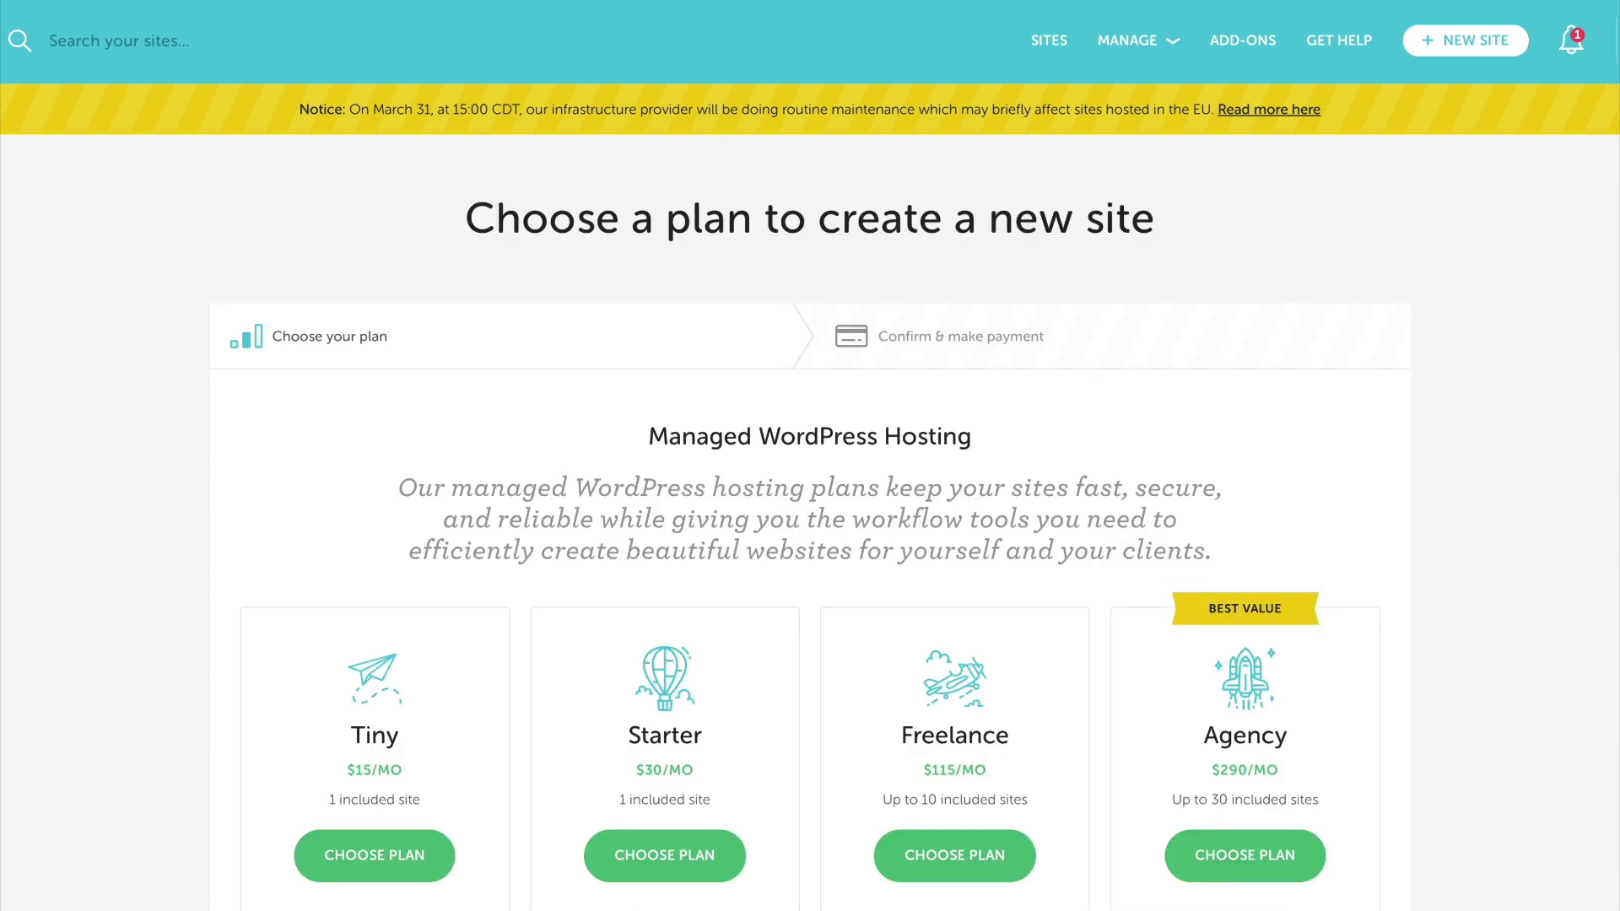
scroll(563, 636, down, 3)
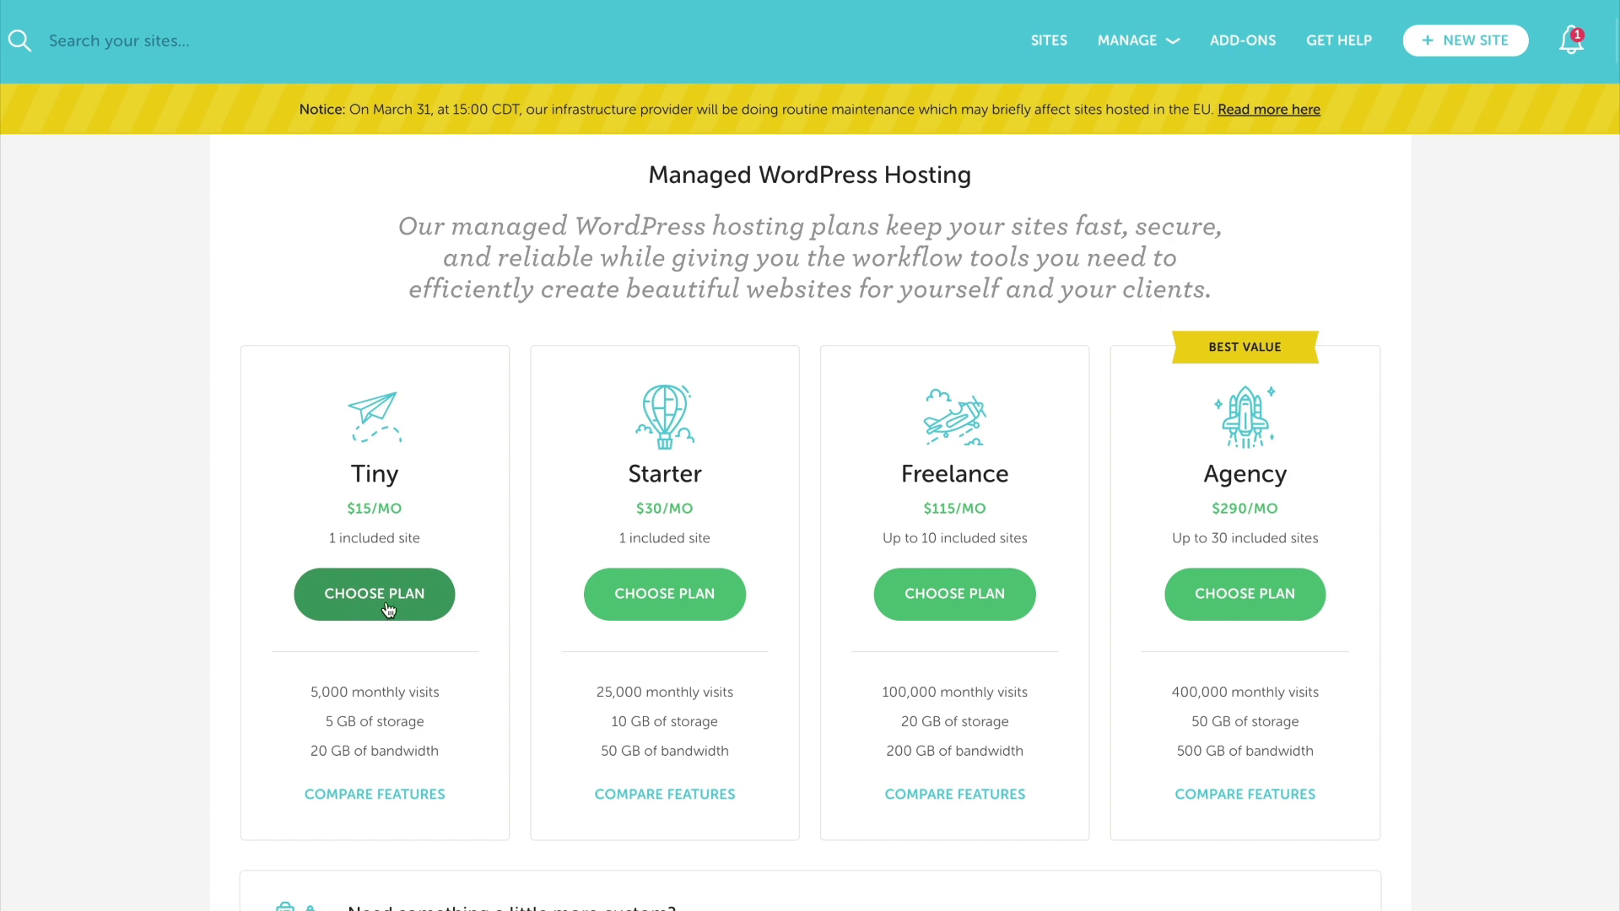
click(391, 608)
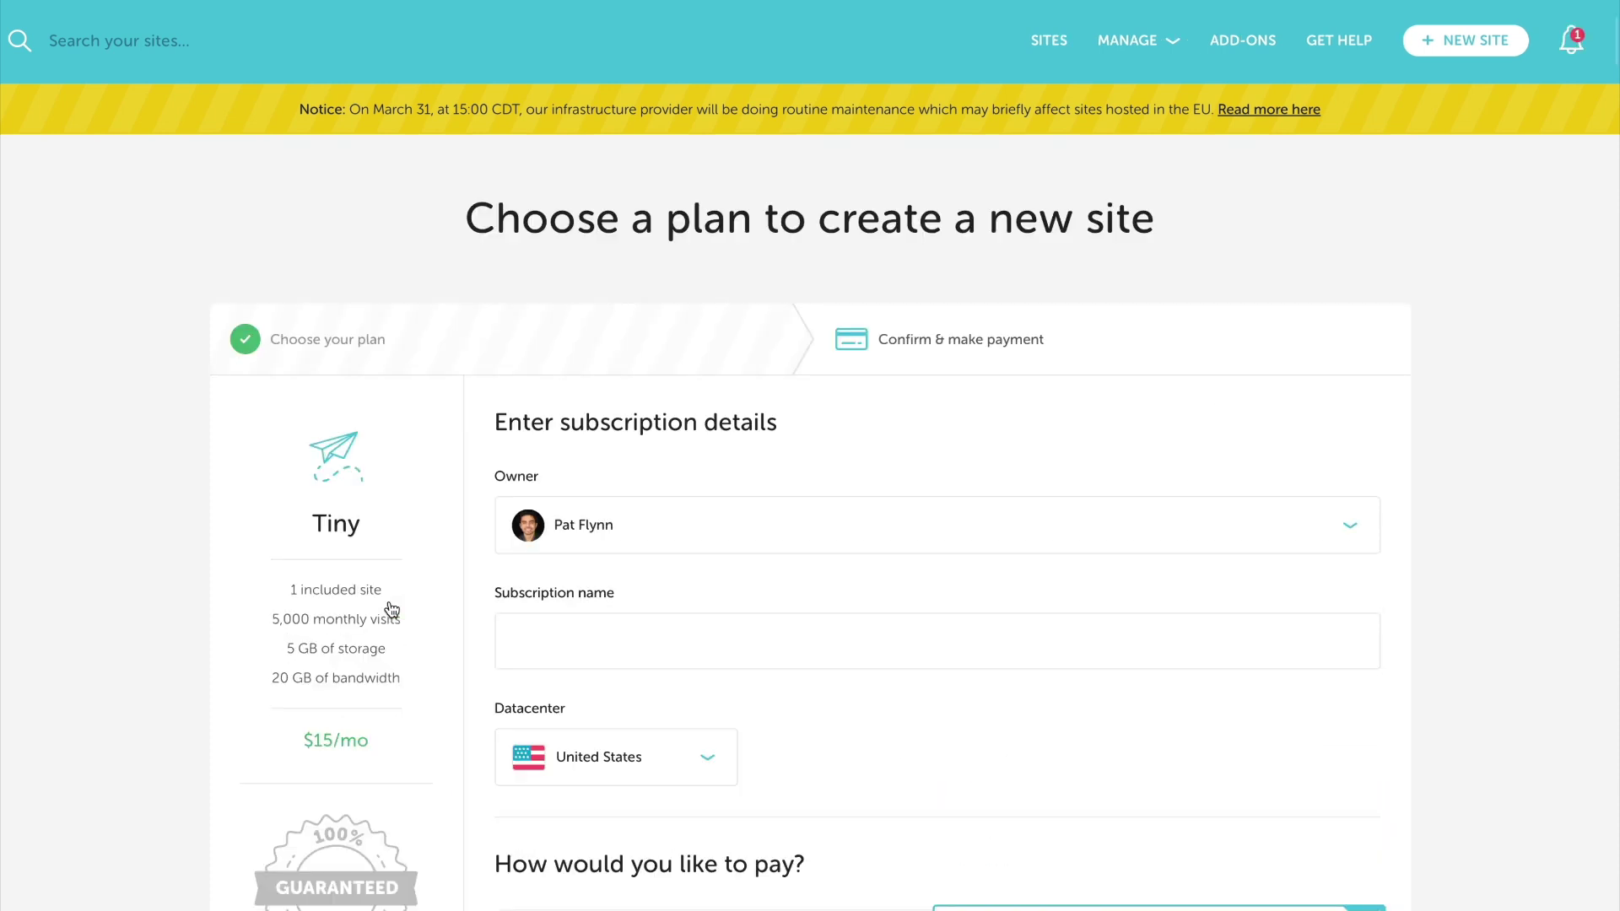
click(561, 639)
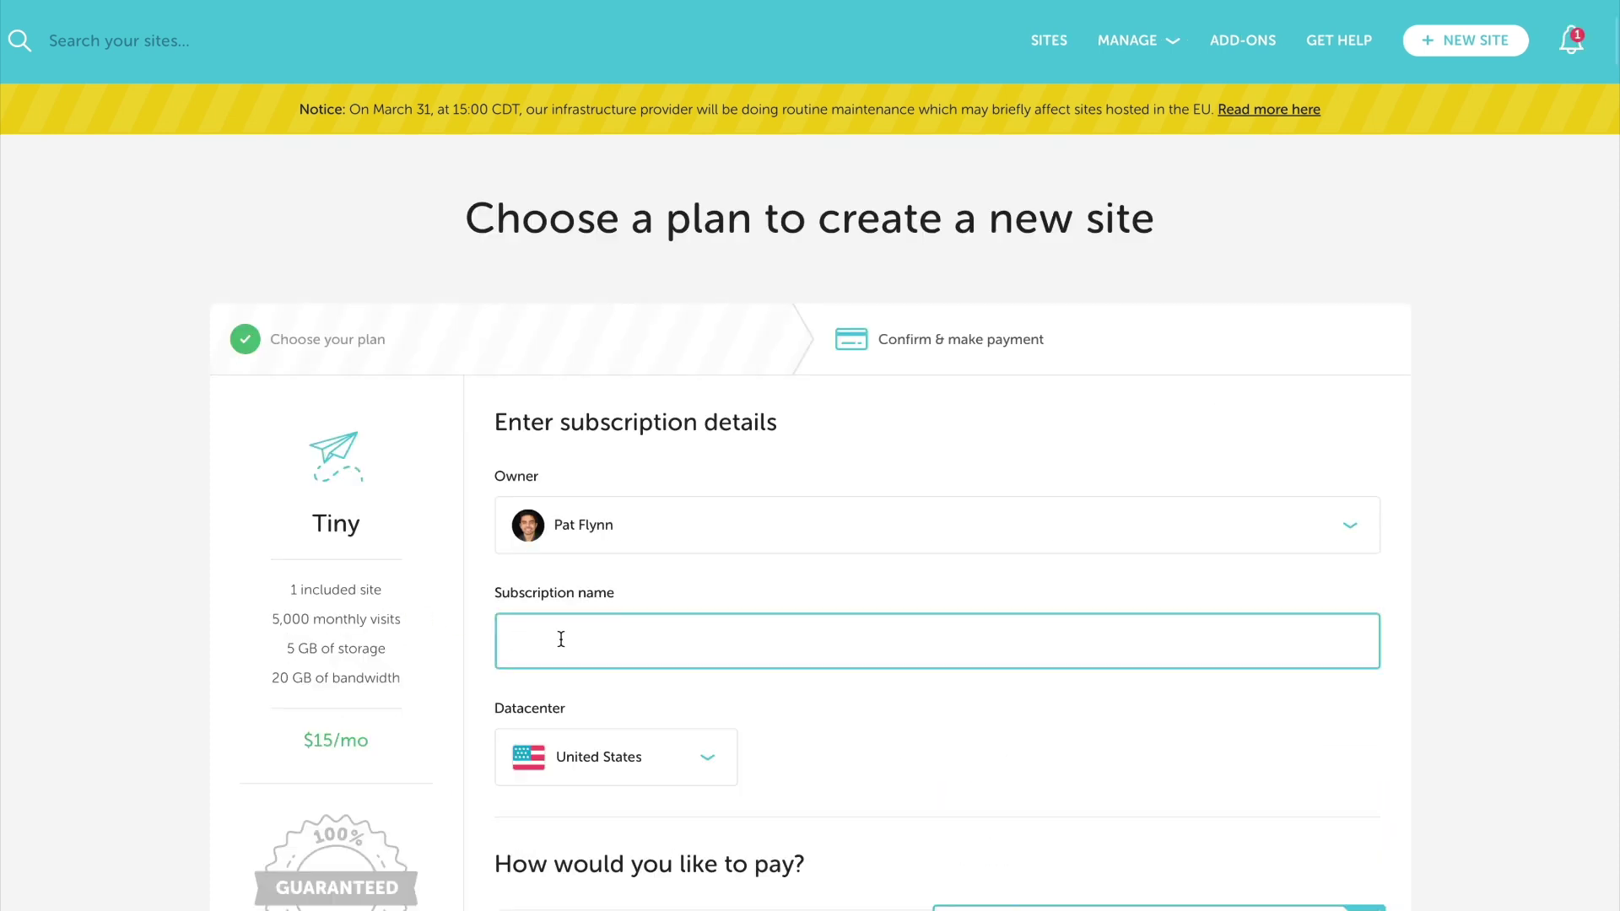
text(Deep Pocket Monster)
Add a payment method for the monthly $15.00 Tiny subscription
scroll(993, 550, down, 4)
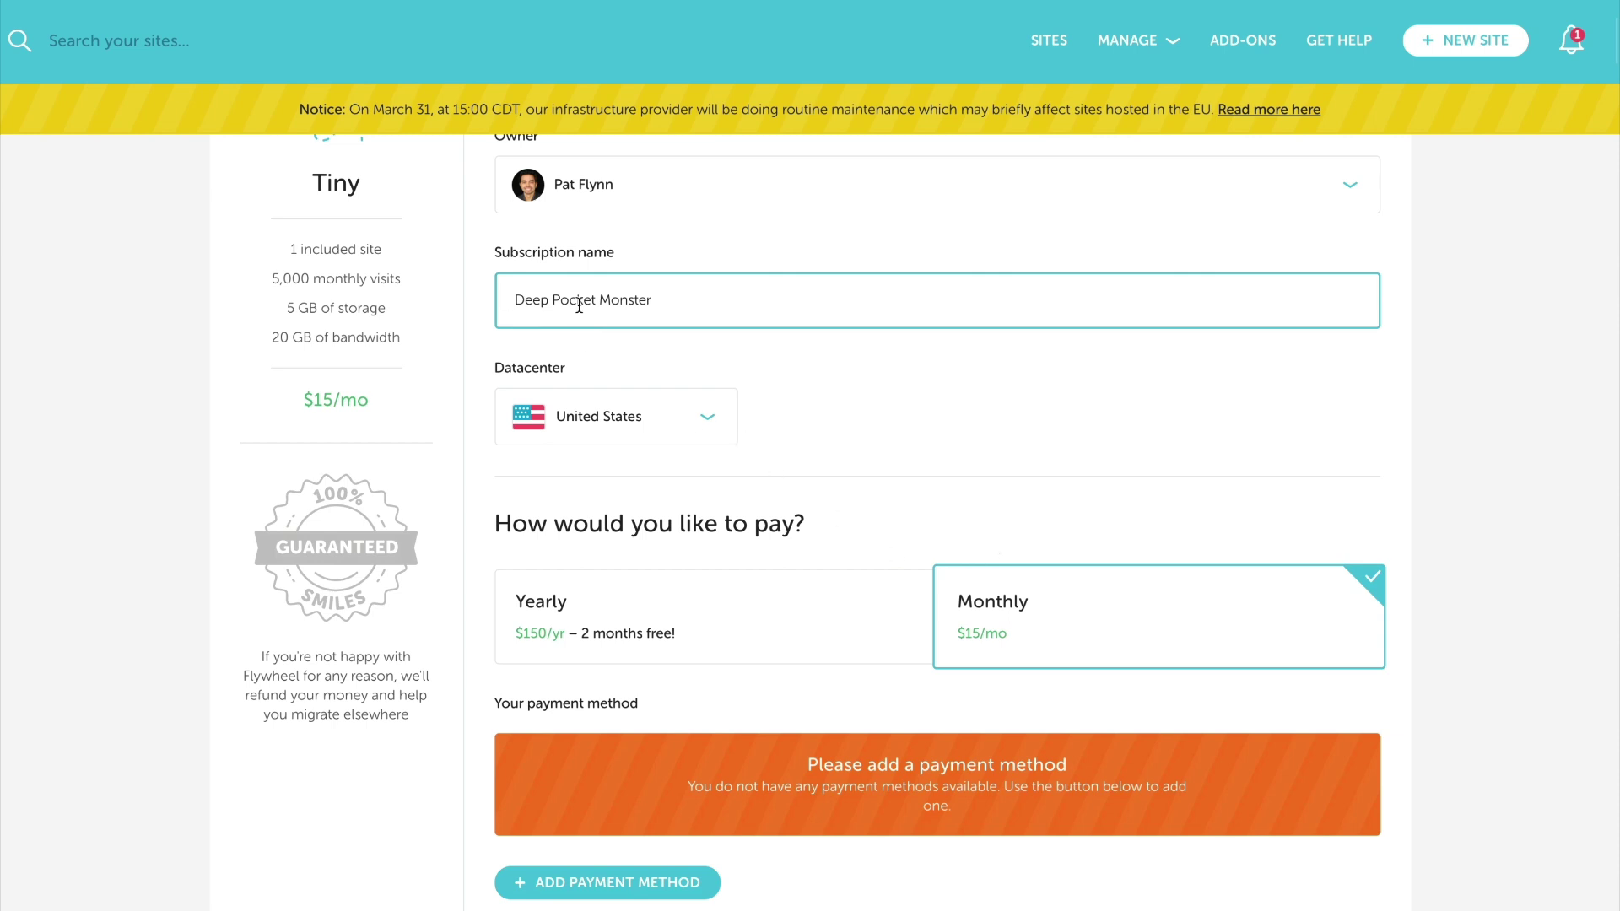
scroll(920, 435, down, 2)
scroll(933, 342, down, 1)
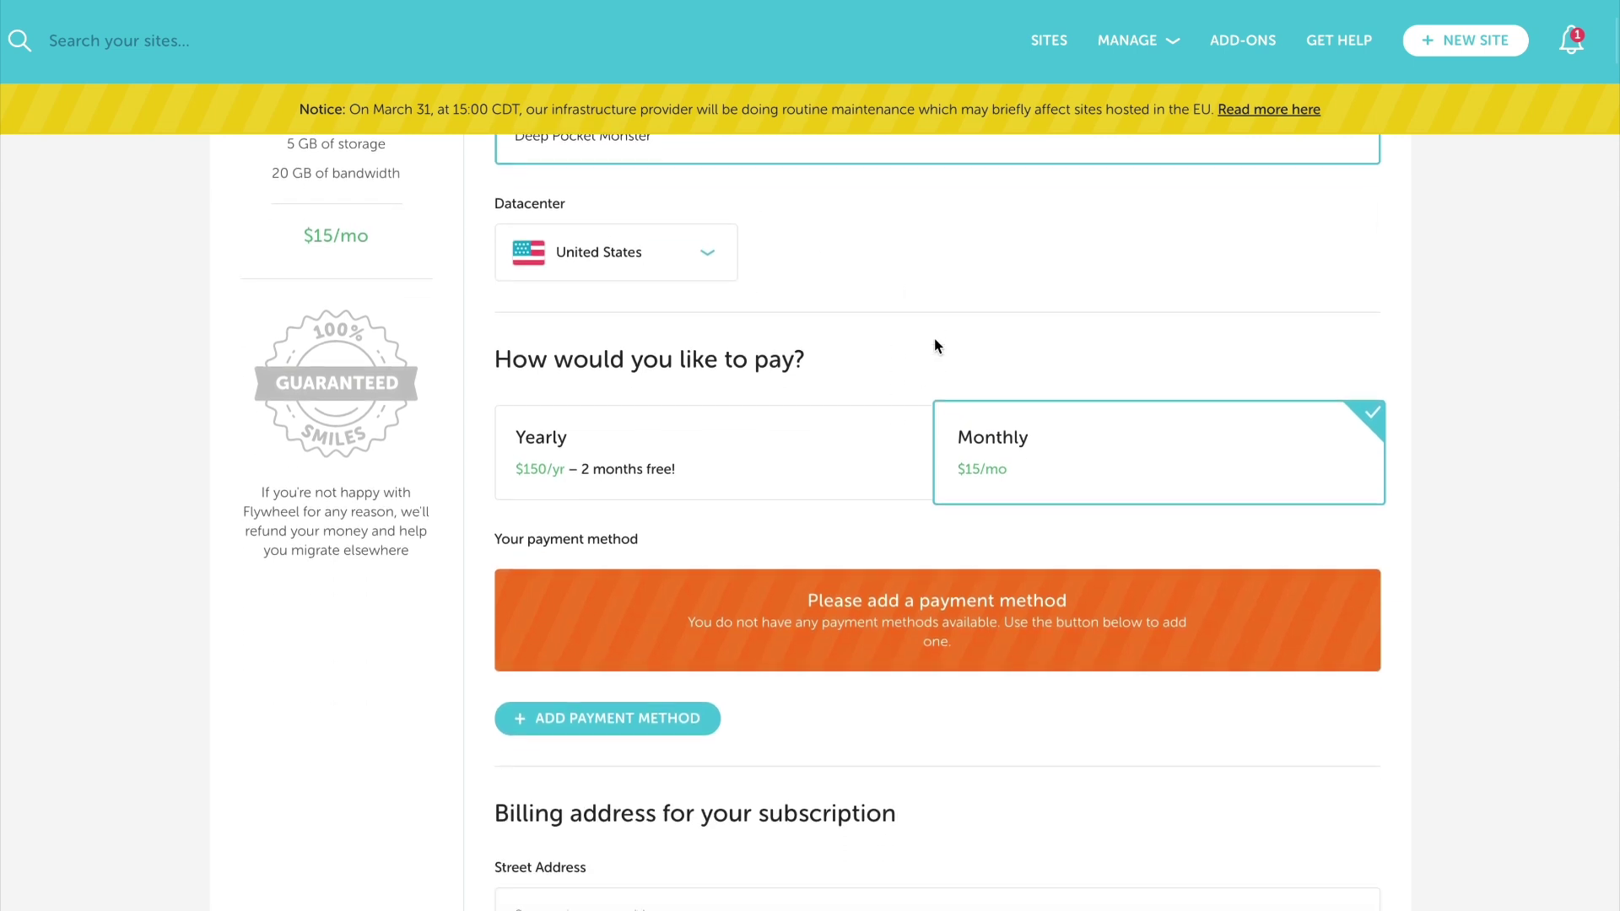
scroll(827, 466, down, 2)
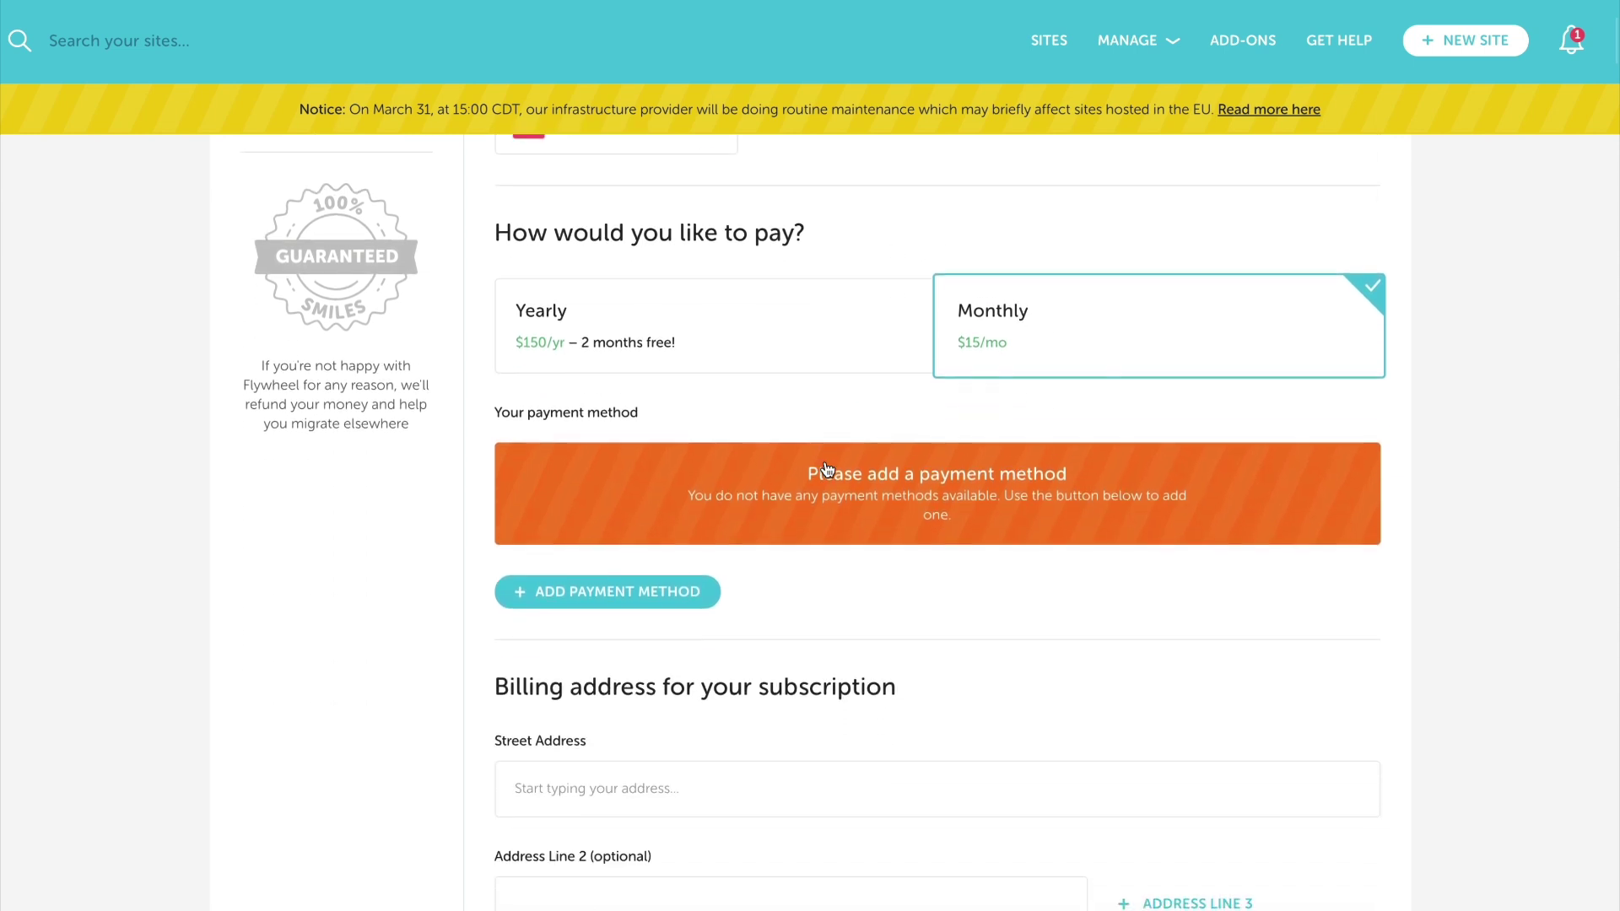
click(685, 595)
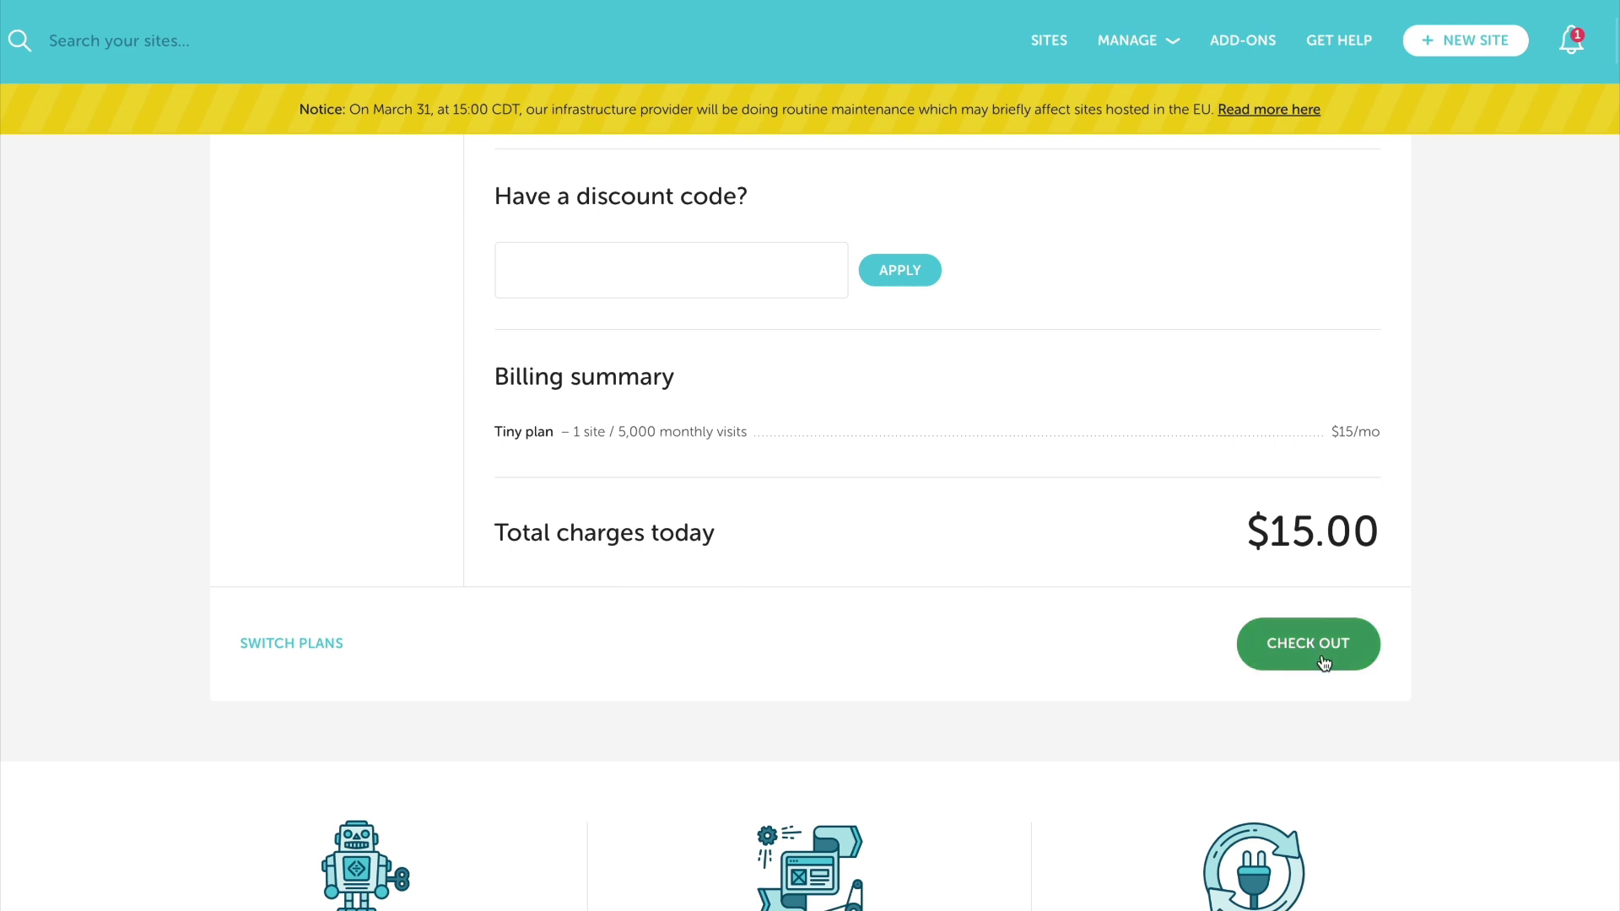
Check out the Tiny plan, then name the site 'Deep Pocket Monster' with temporary domain deeppocketmonster
click(1321, 658)
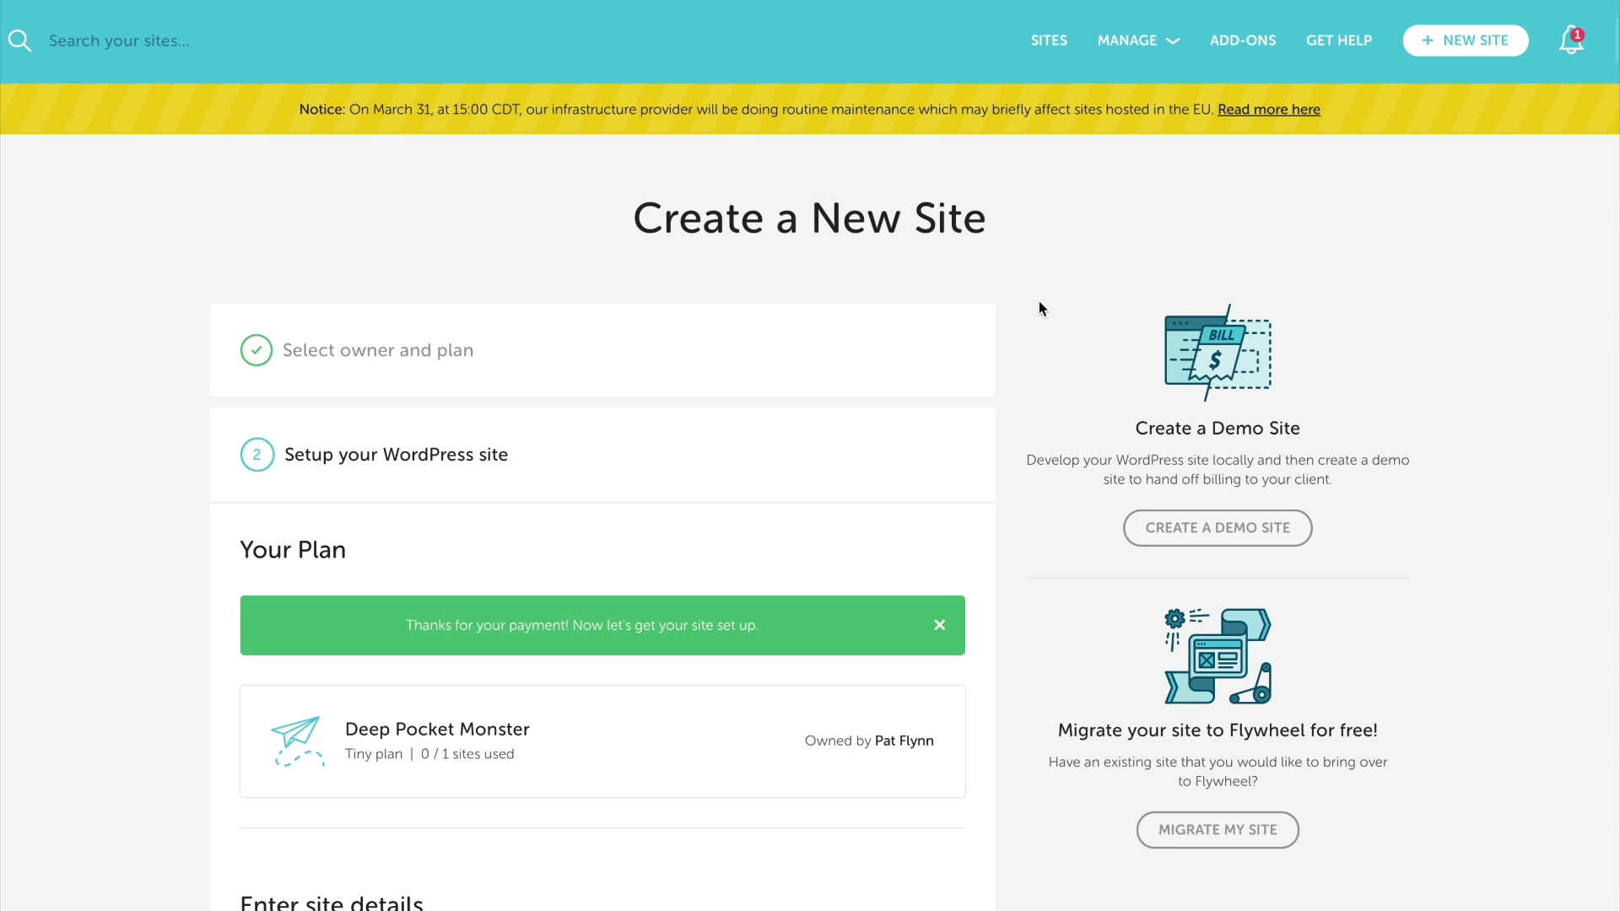
scroll(1022, 287, down, 6)
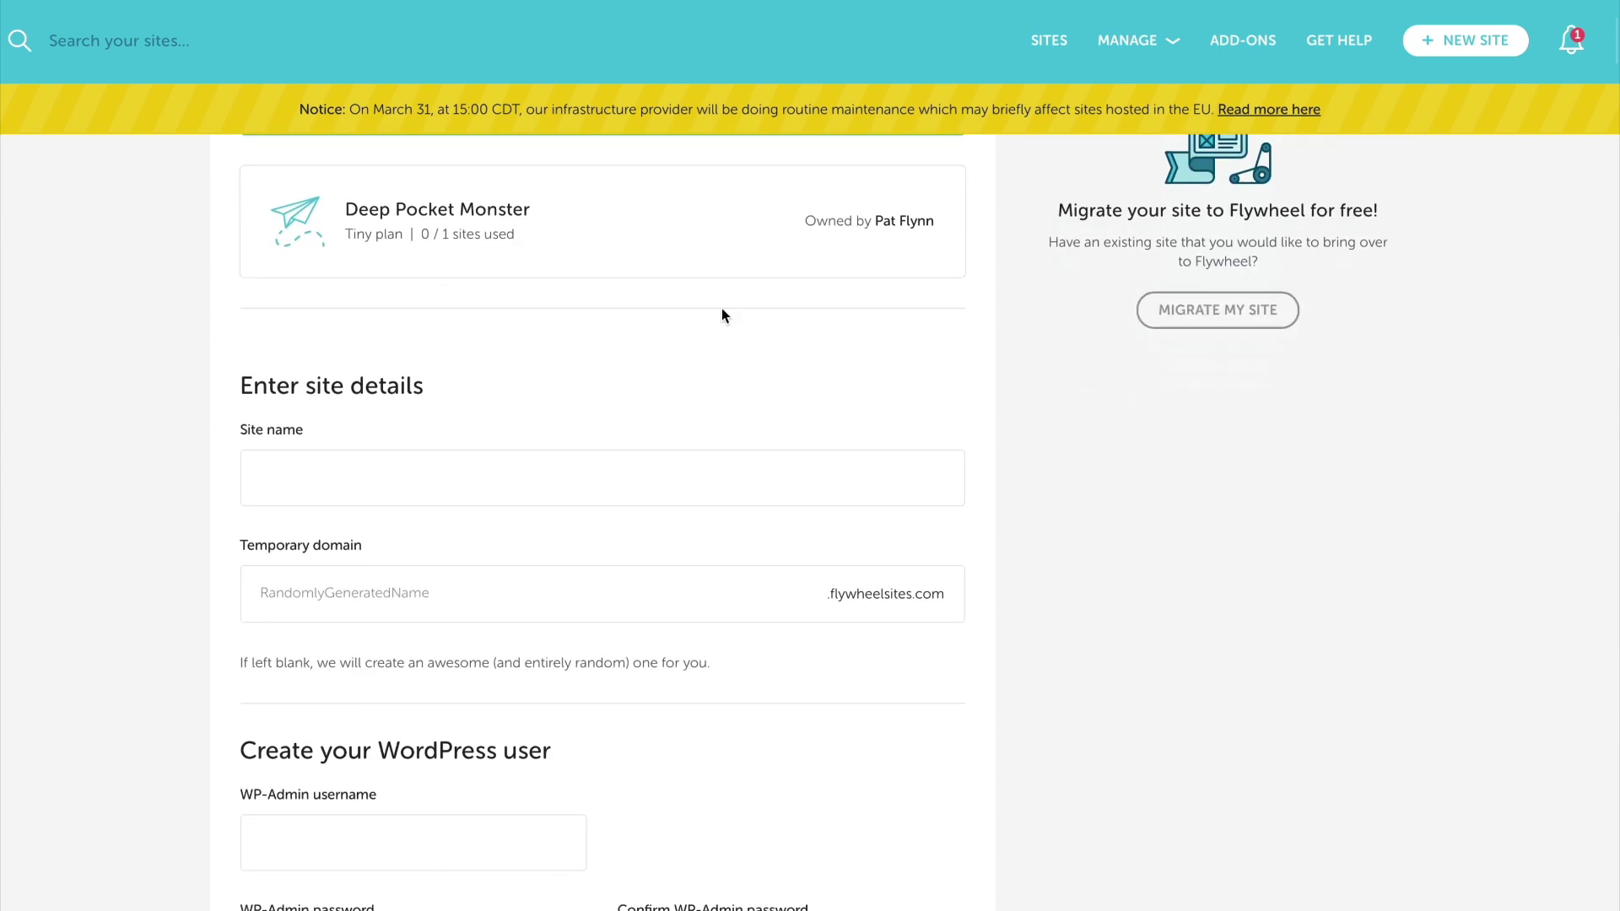
click(396, 503)
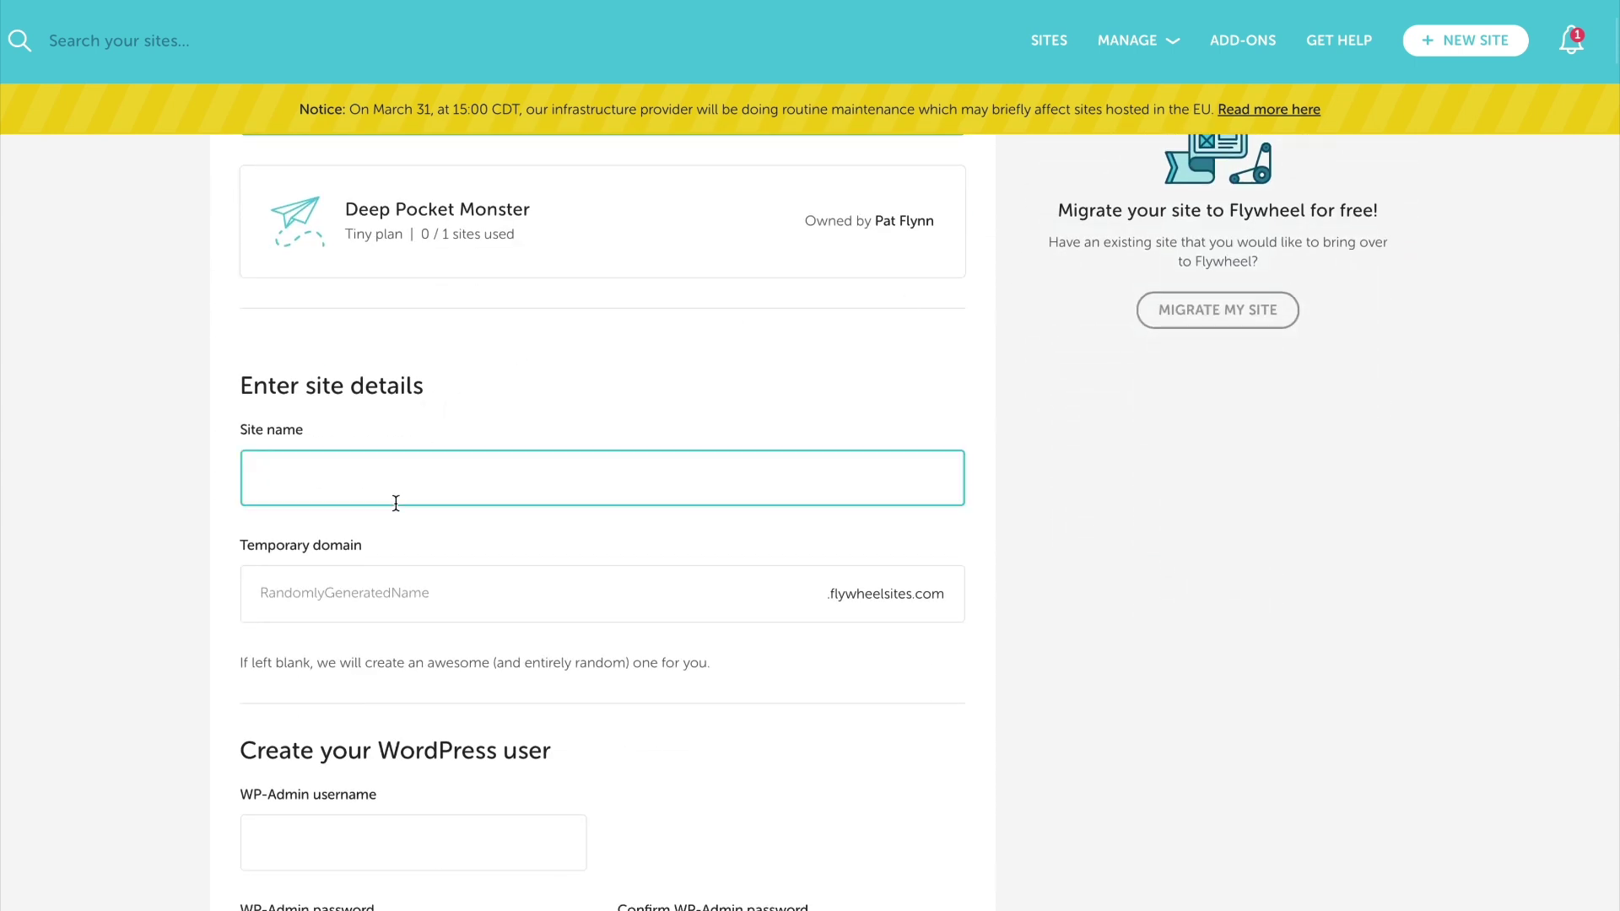
text(Deep Pocket Monster)
click(407, 602)
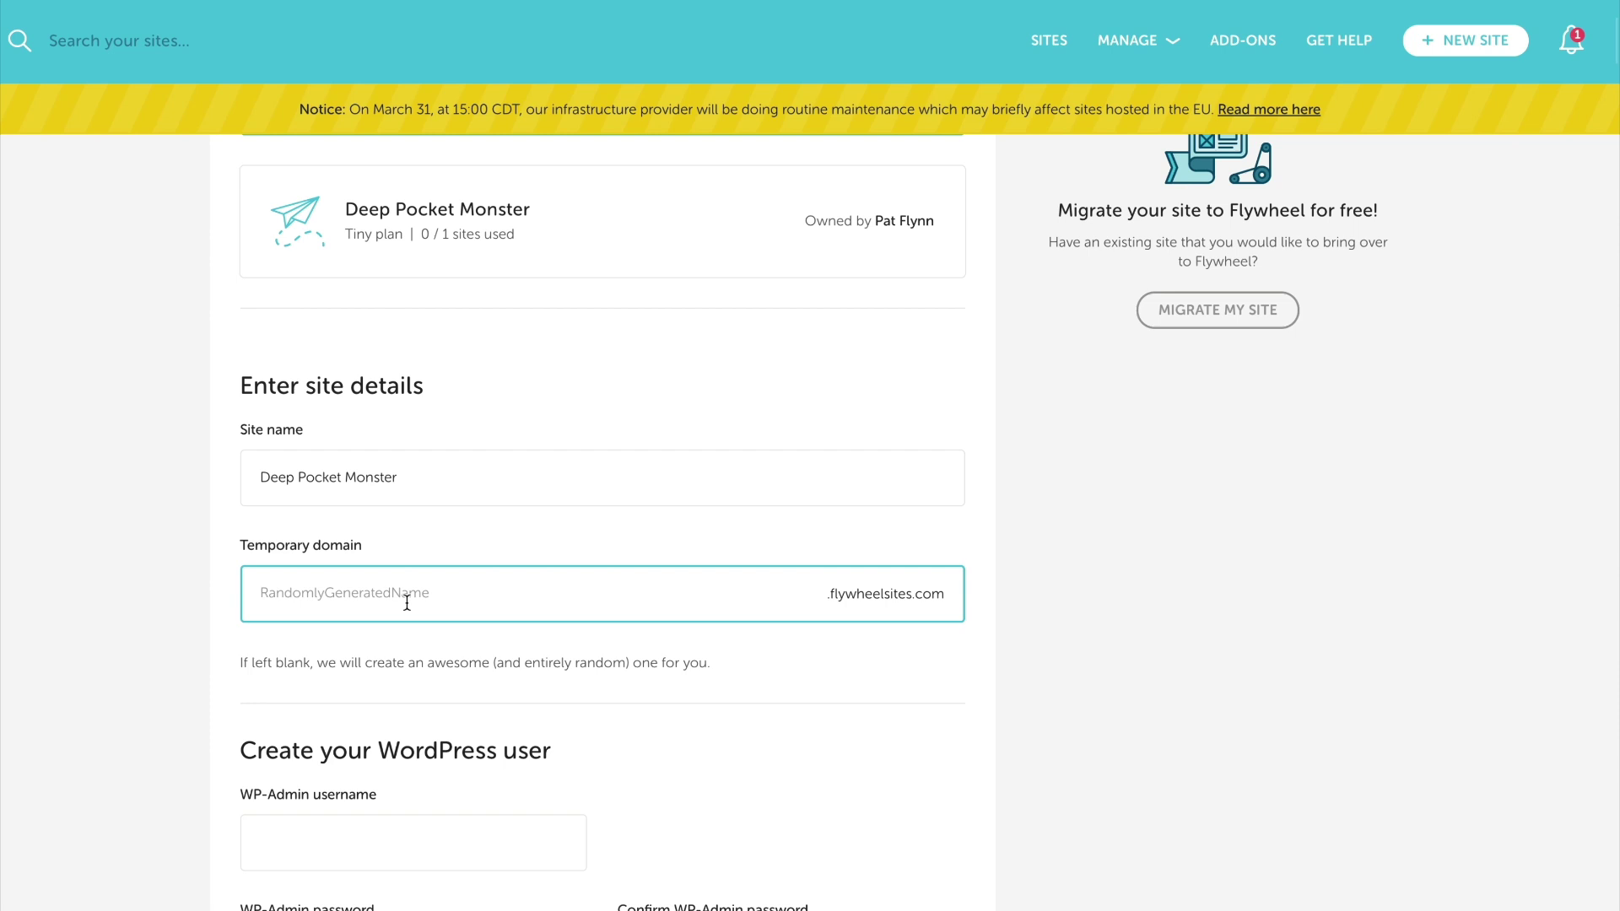
text(deeppocketmonster)
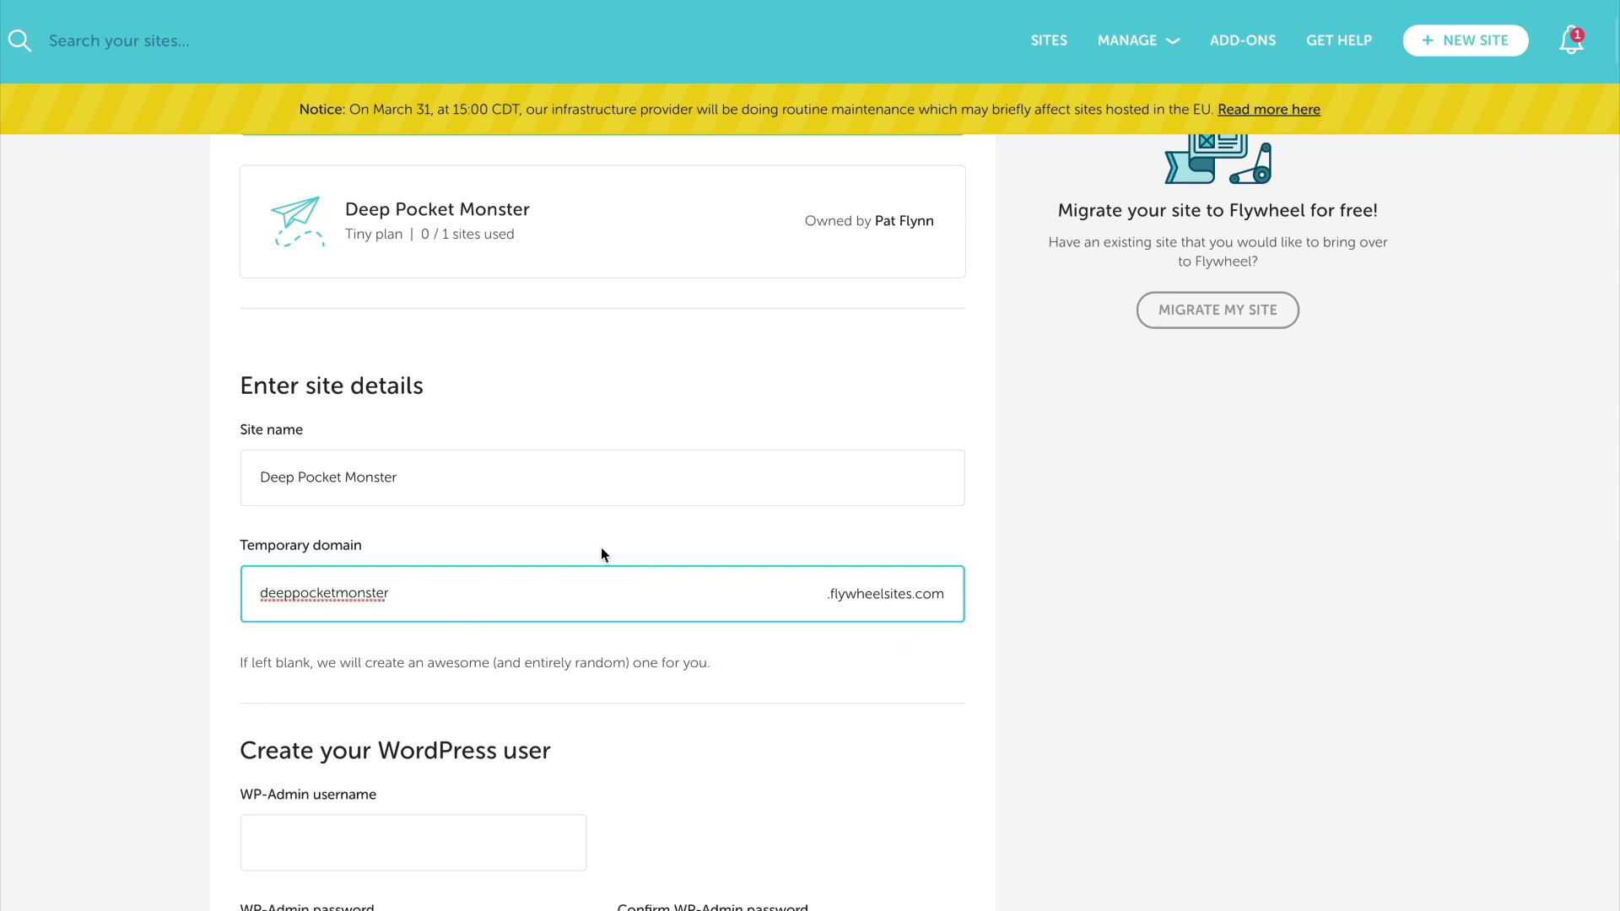
Set the WP-Admin username and a confirmed password, then create the site
scroll(601, 554, down, 4)
click(505, 531)
click(382, 646)
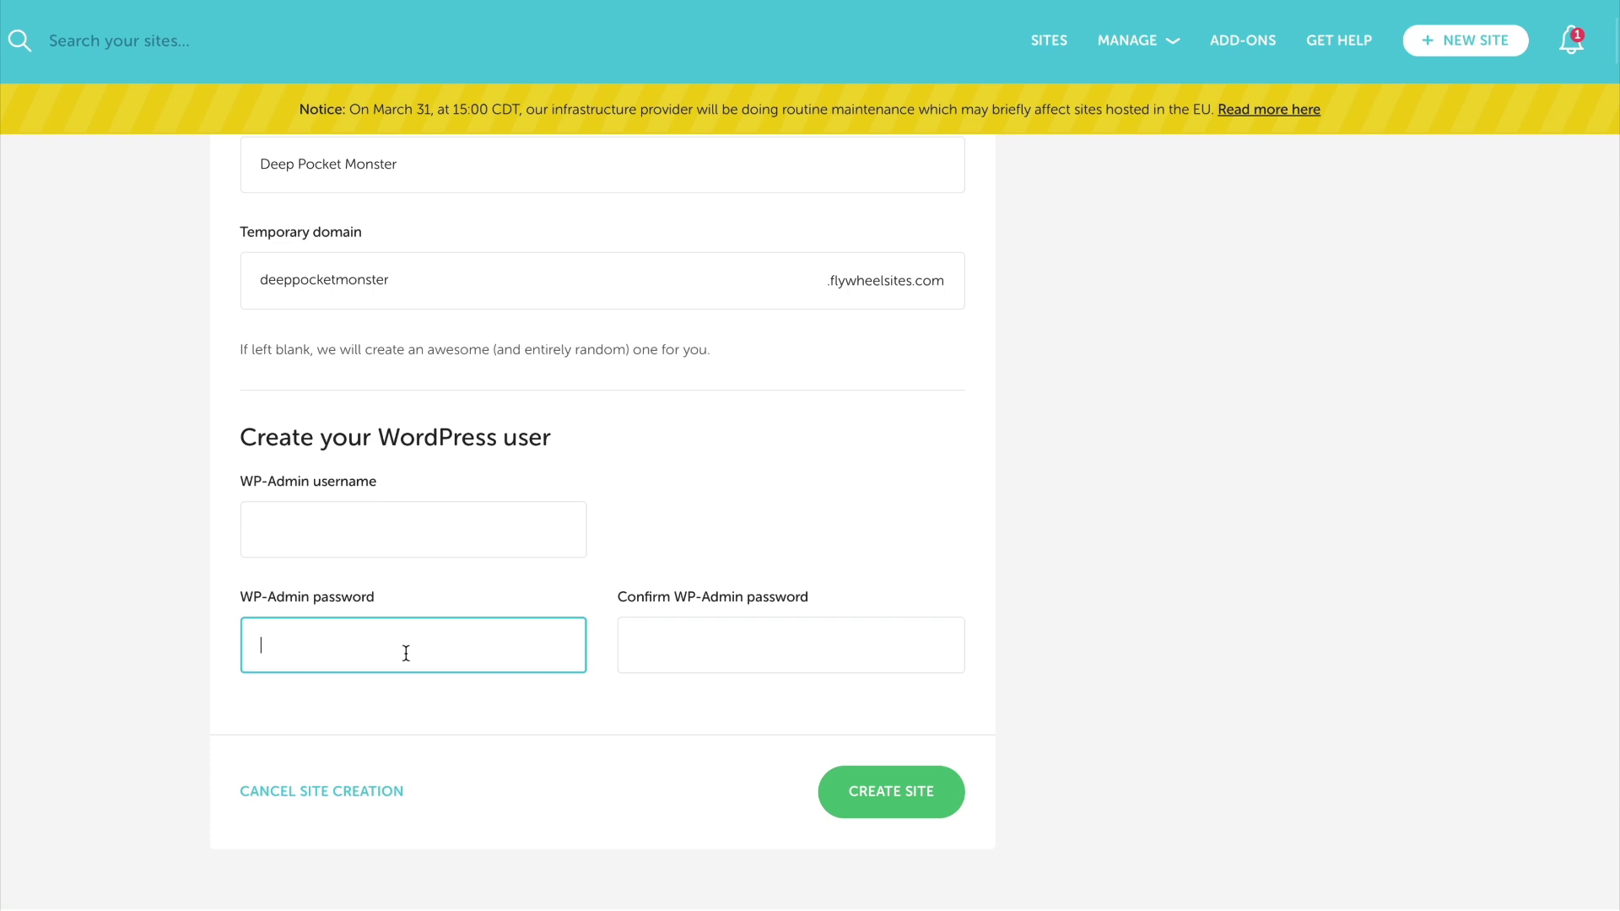
click(422, 544)
text(DeepPocketMonster)
click(394, 666)
text(••••••••••••••)
click(748, 643)
text(••••••••••••••)
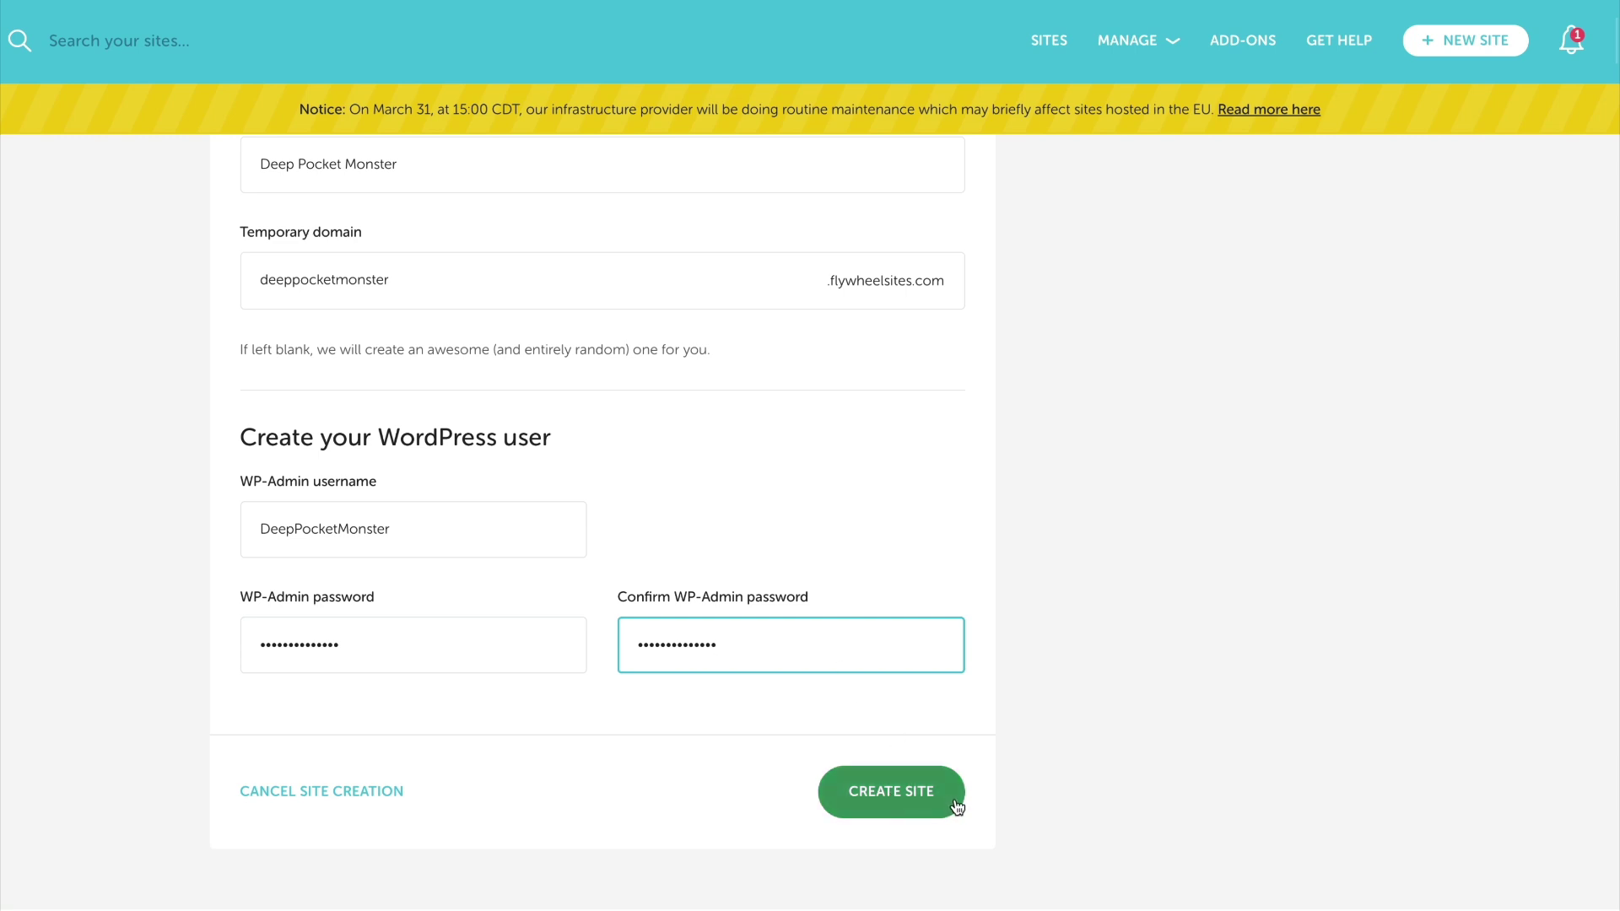
click(891, 791)
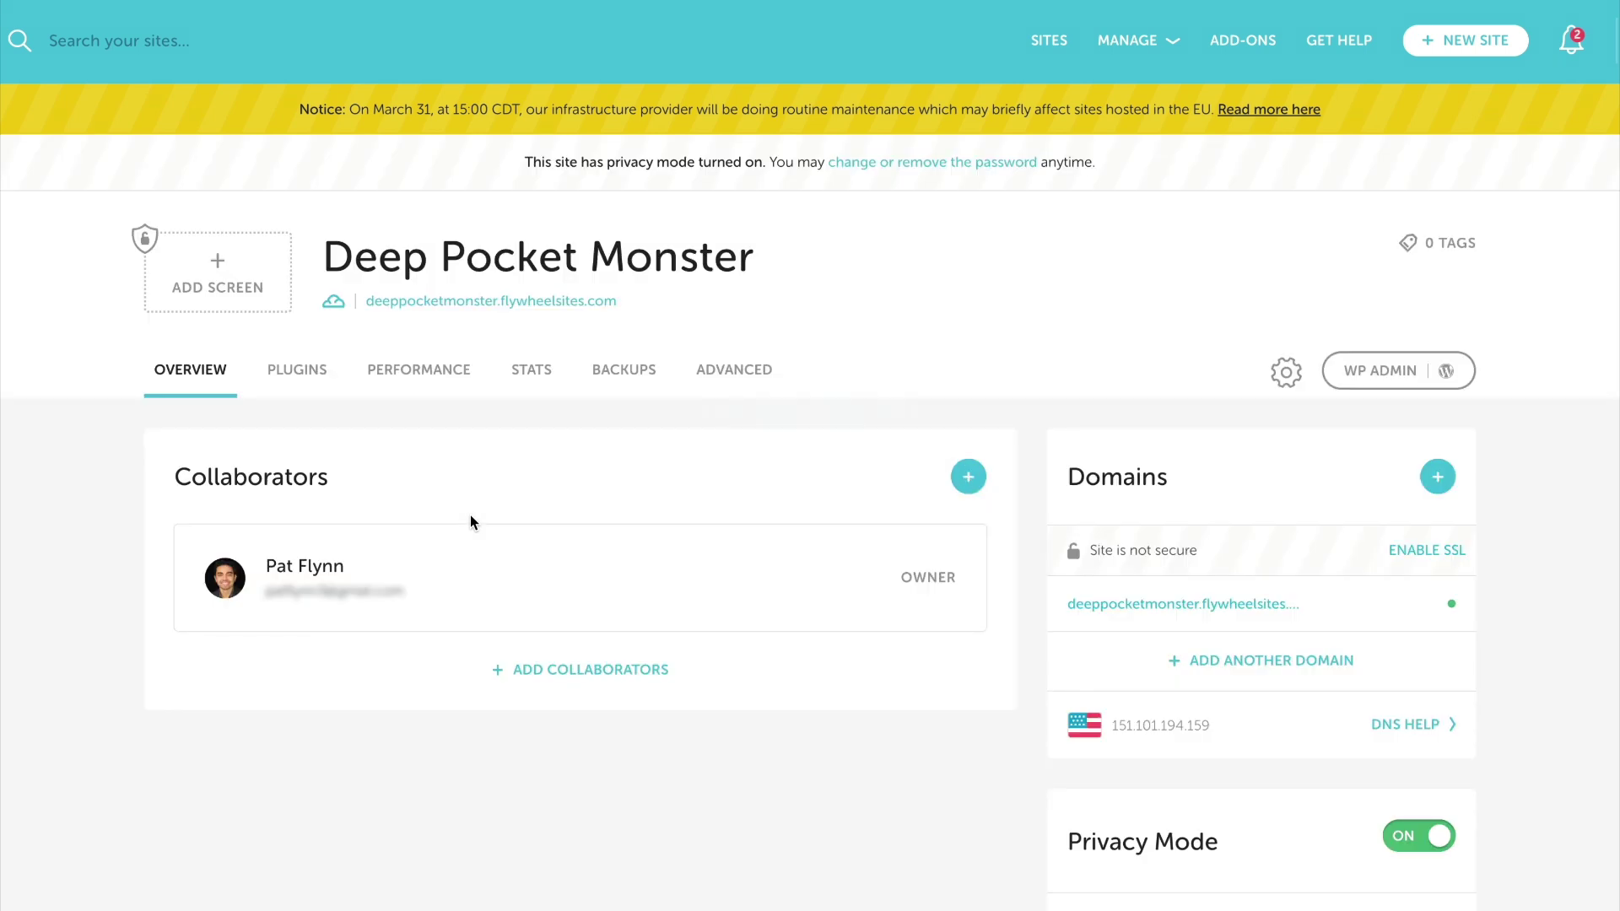
Scroll through the Deep Pocket Monster site overview to review its domains and privacy mode credentials
scroll(1027, 548, down, 3)
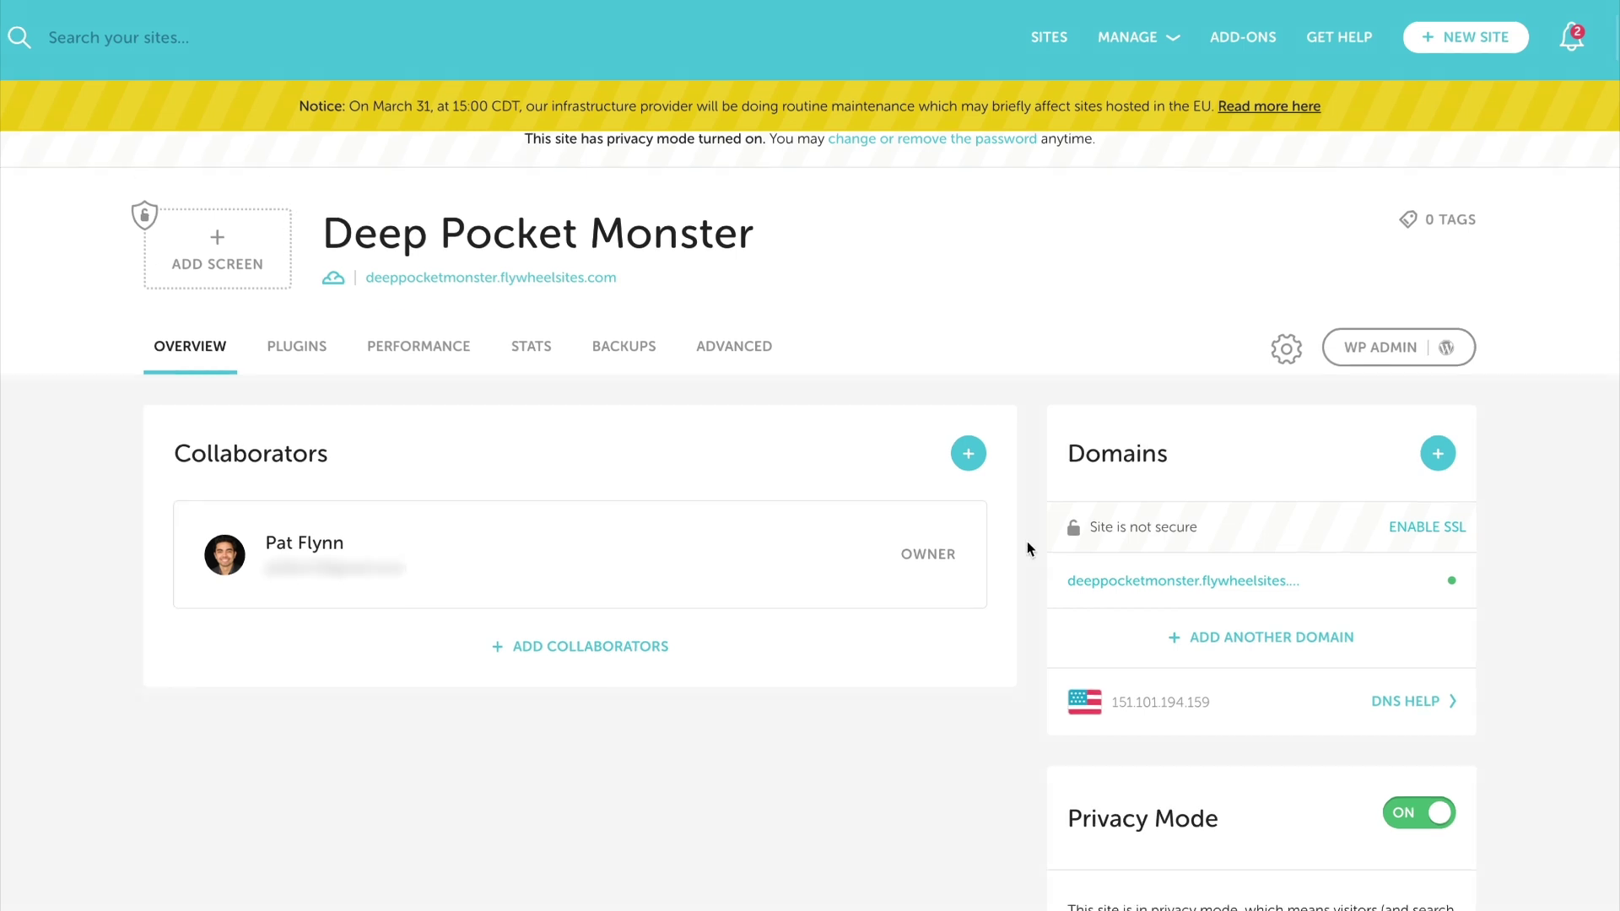
scroll(1027, 548, down, 2)
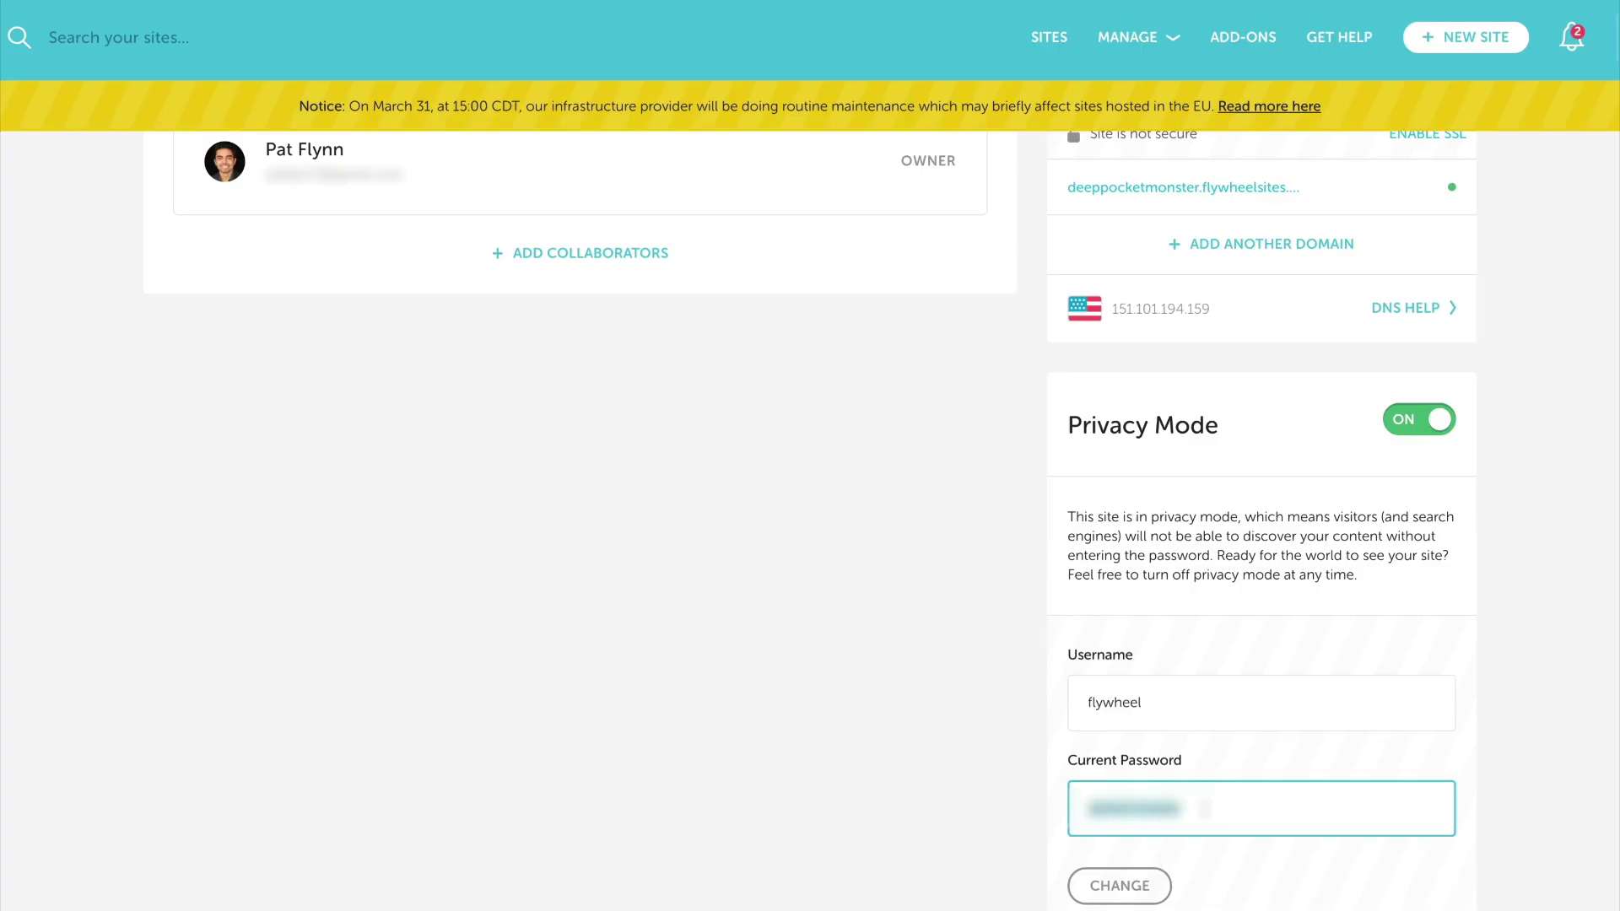
scroll(1231, 599, up, 3)
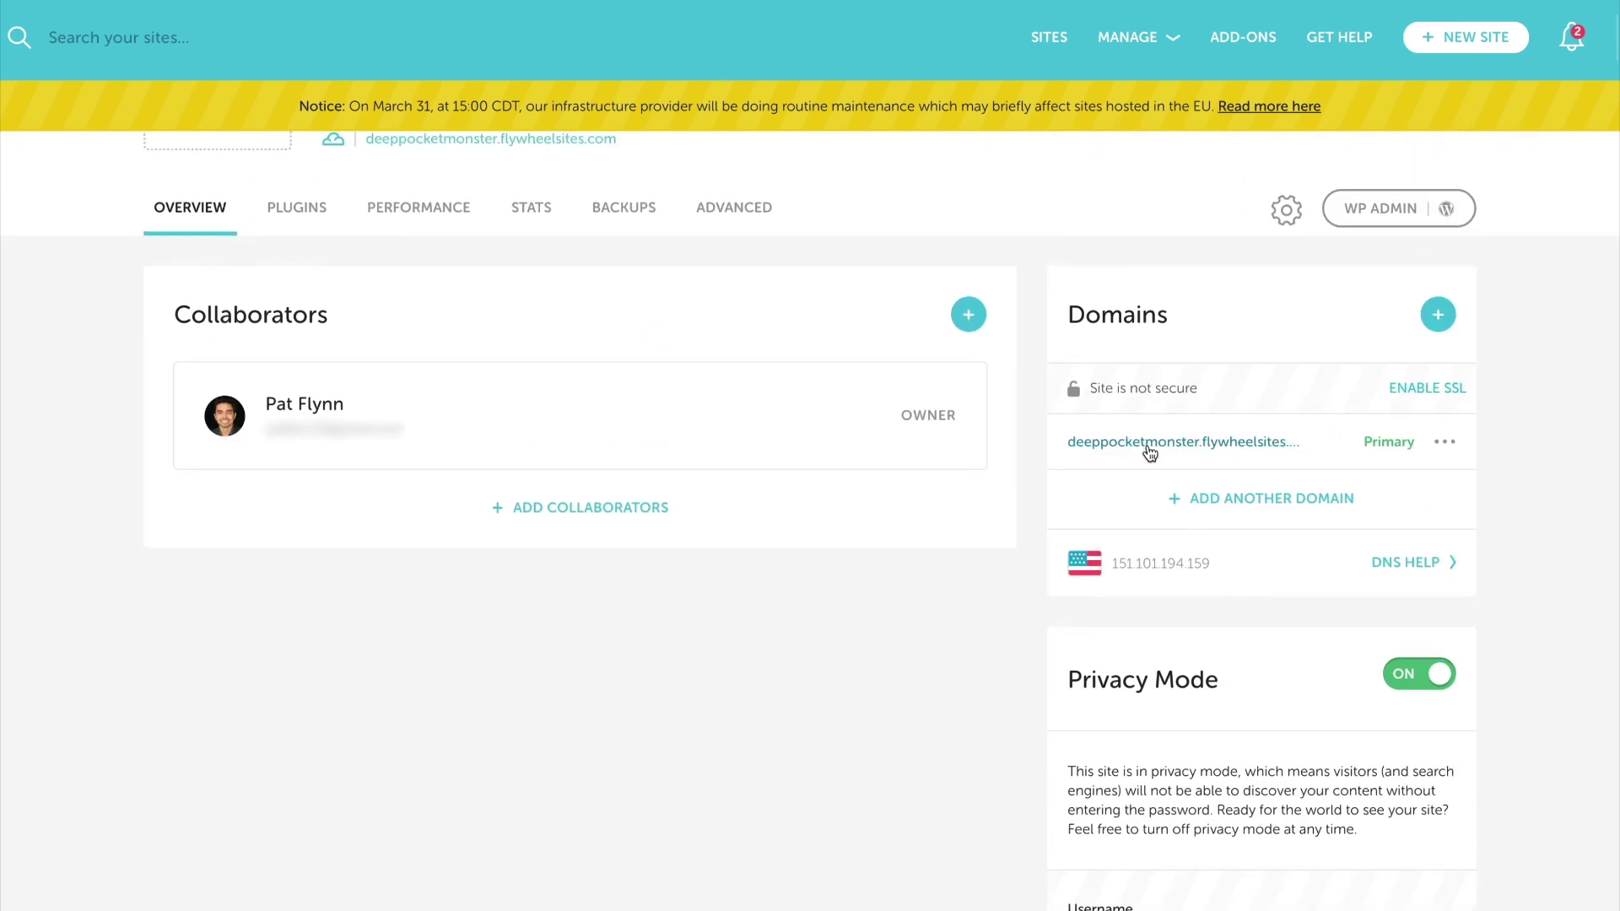
Sign in past the site's privacy screen with its username and password, then view the Hello world post
click(1175, 447)
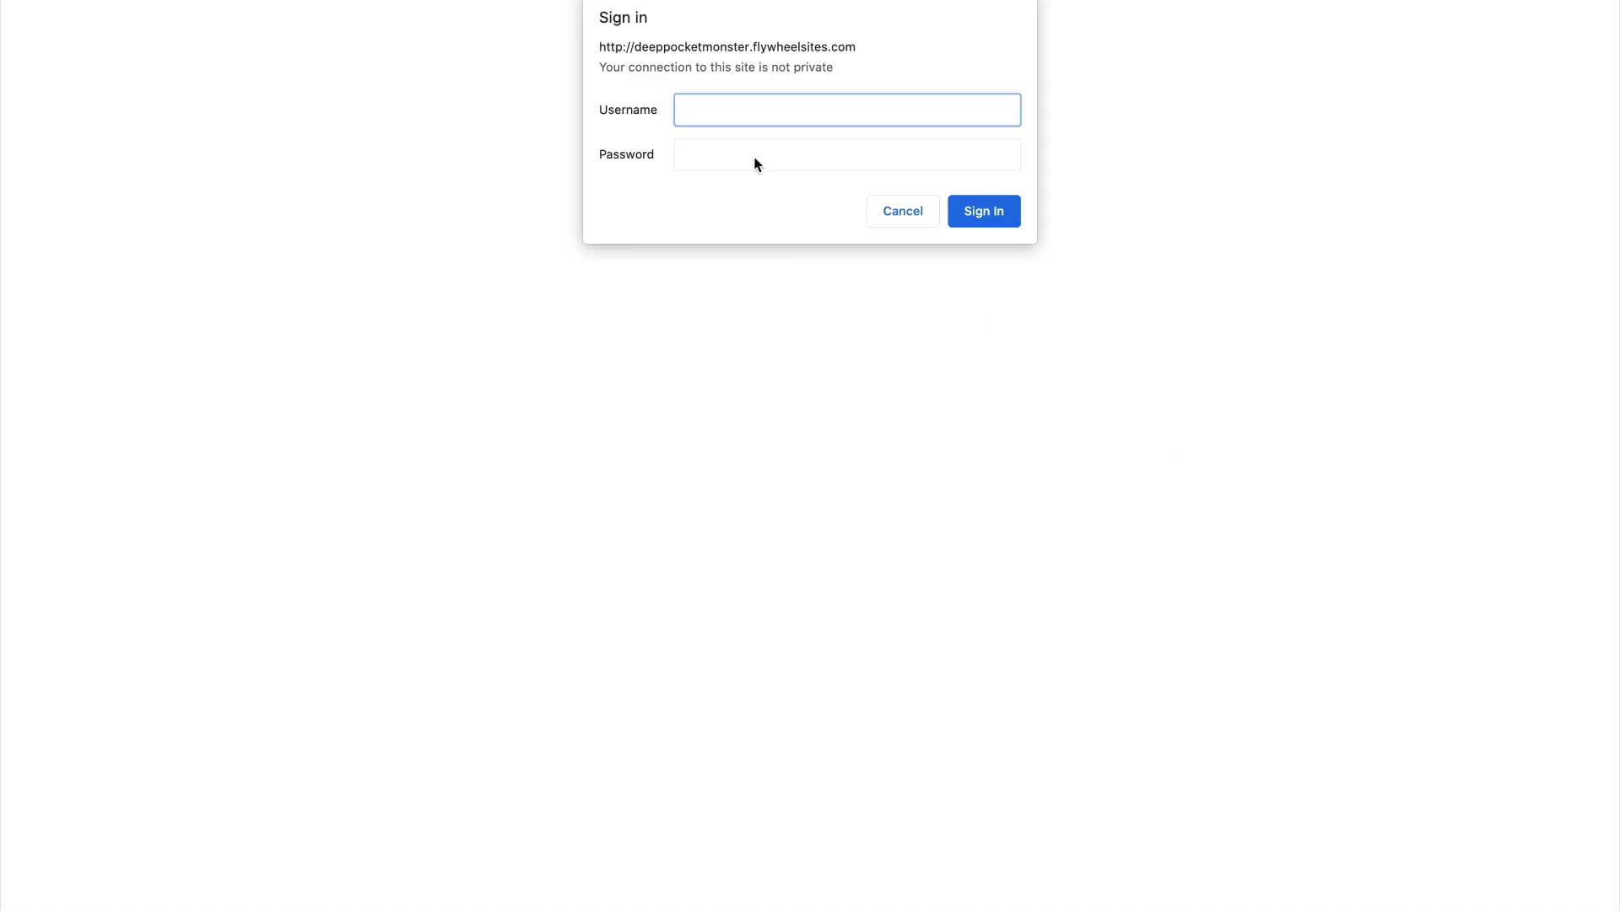
text(flywheel)
key(Tab)
text(••••••••••••••)
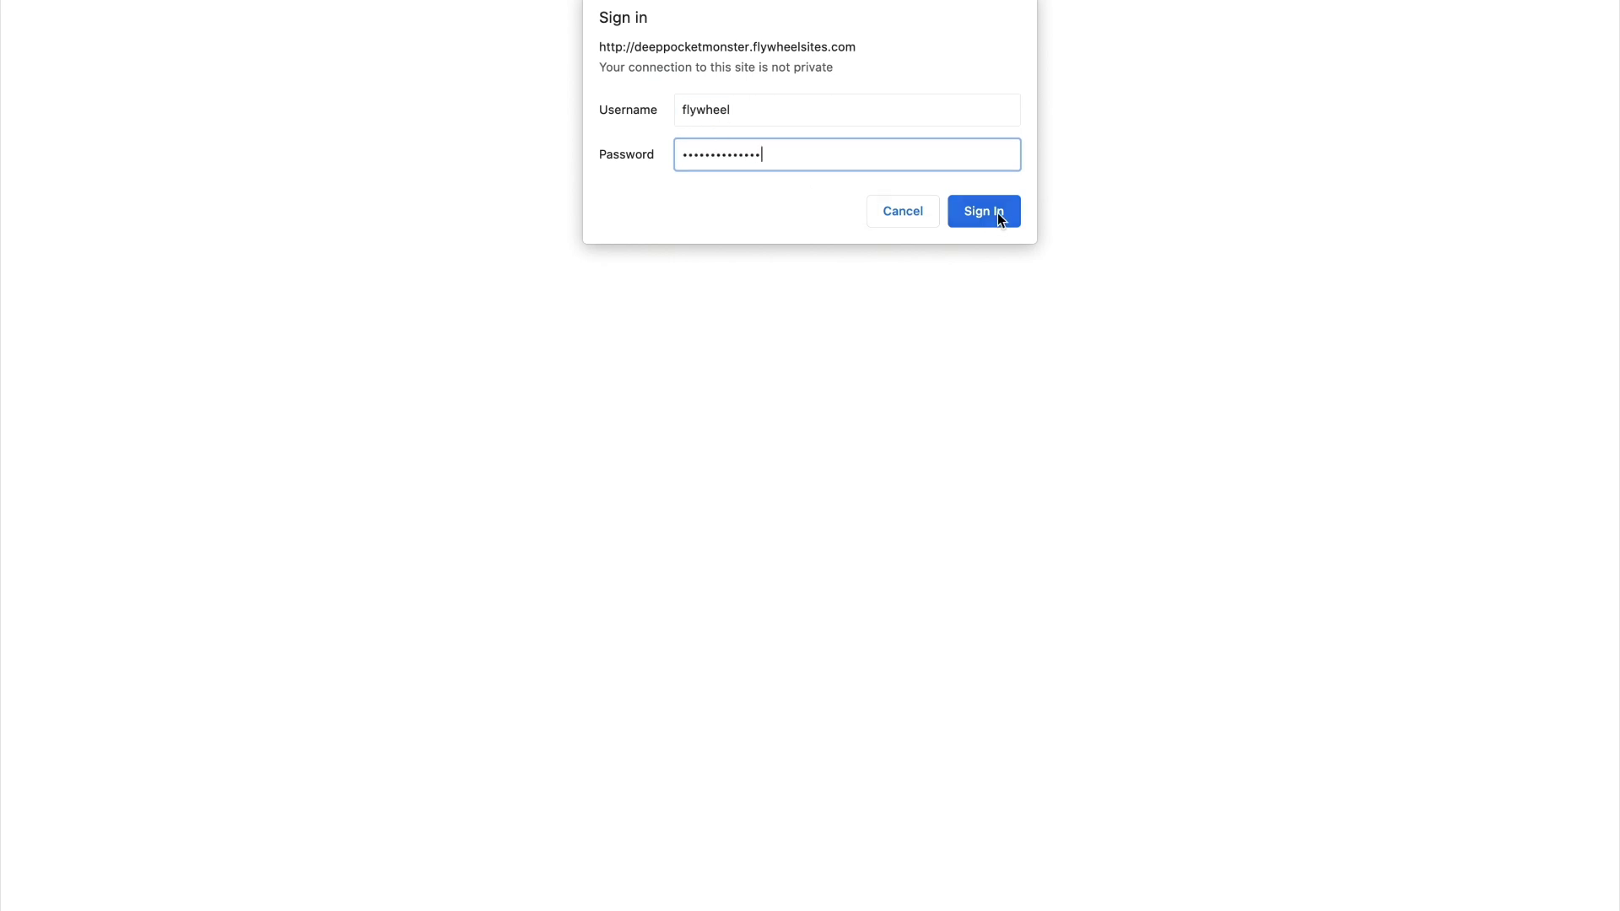
click(984, 211)
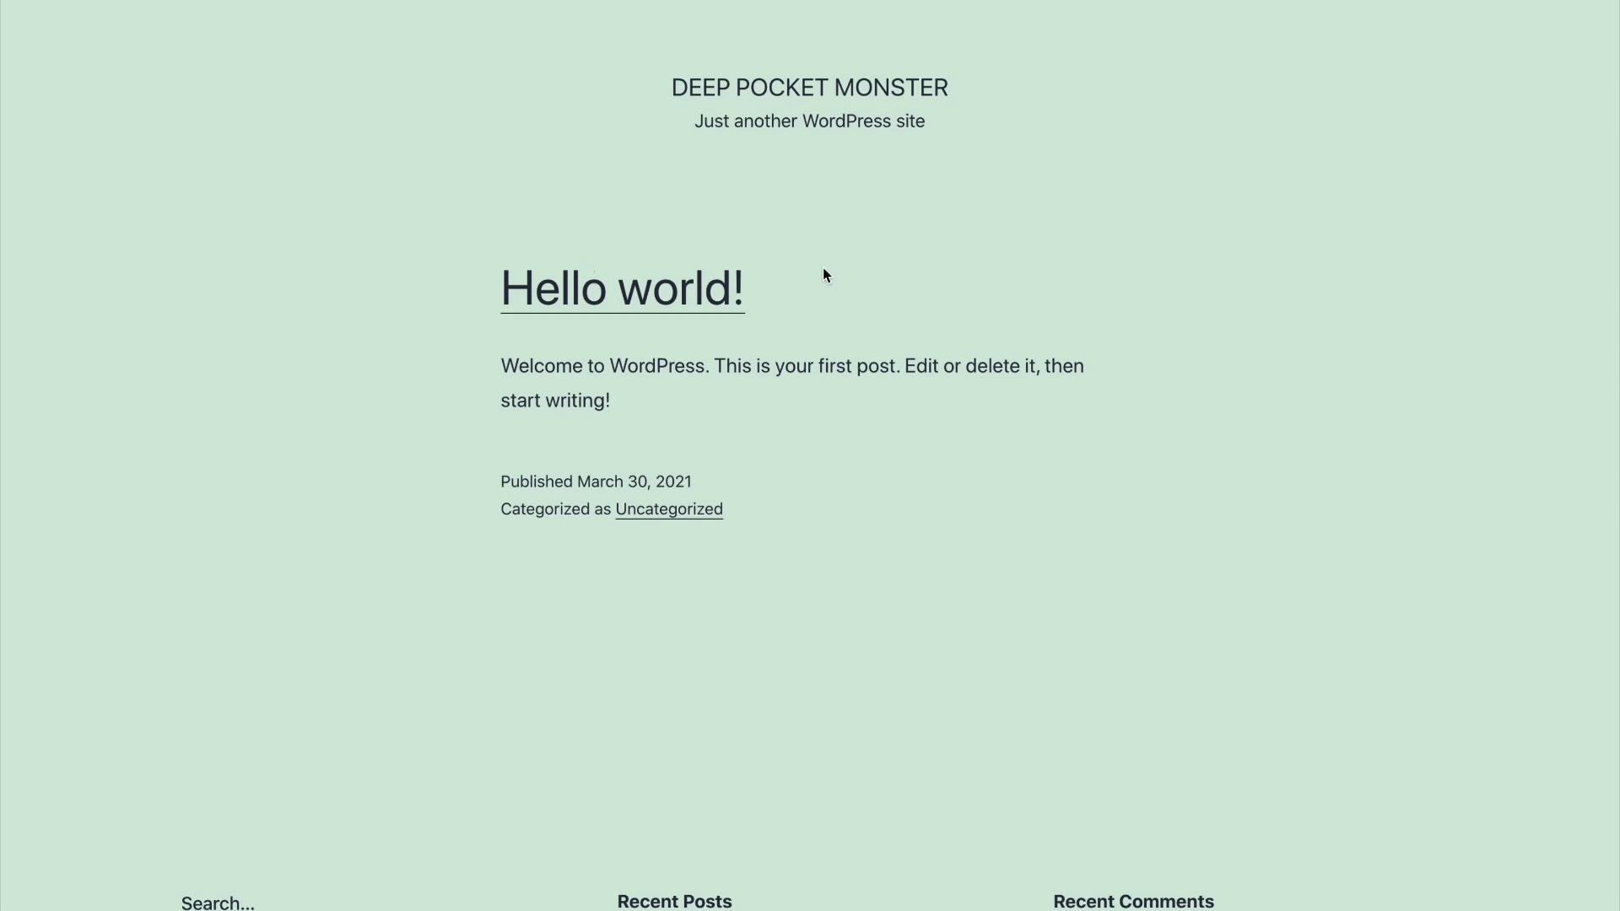
drag(679, 87, 1066, 852)
click(1066, 853)
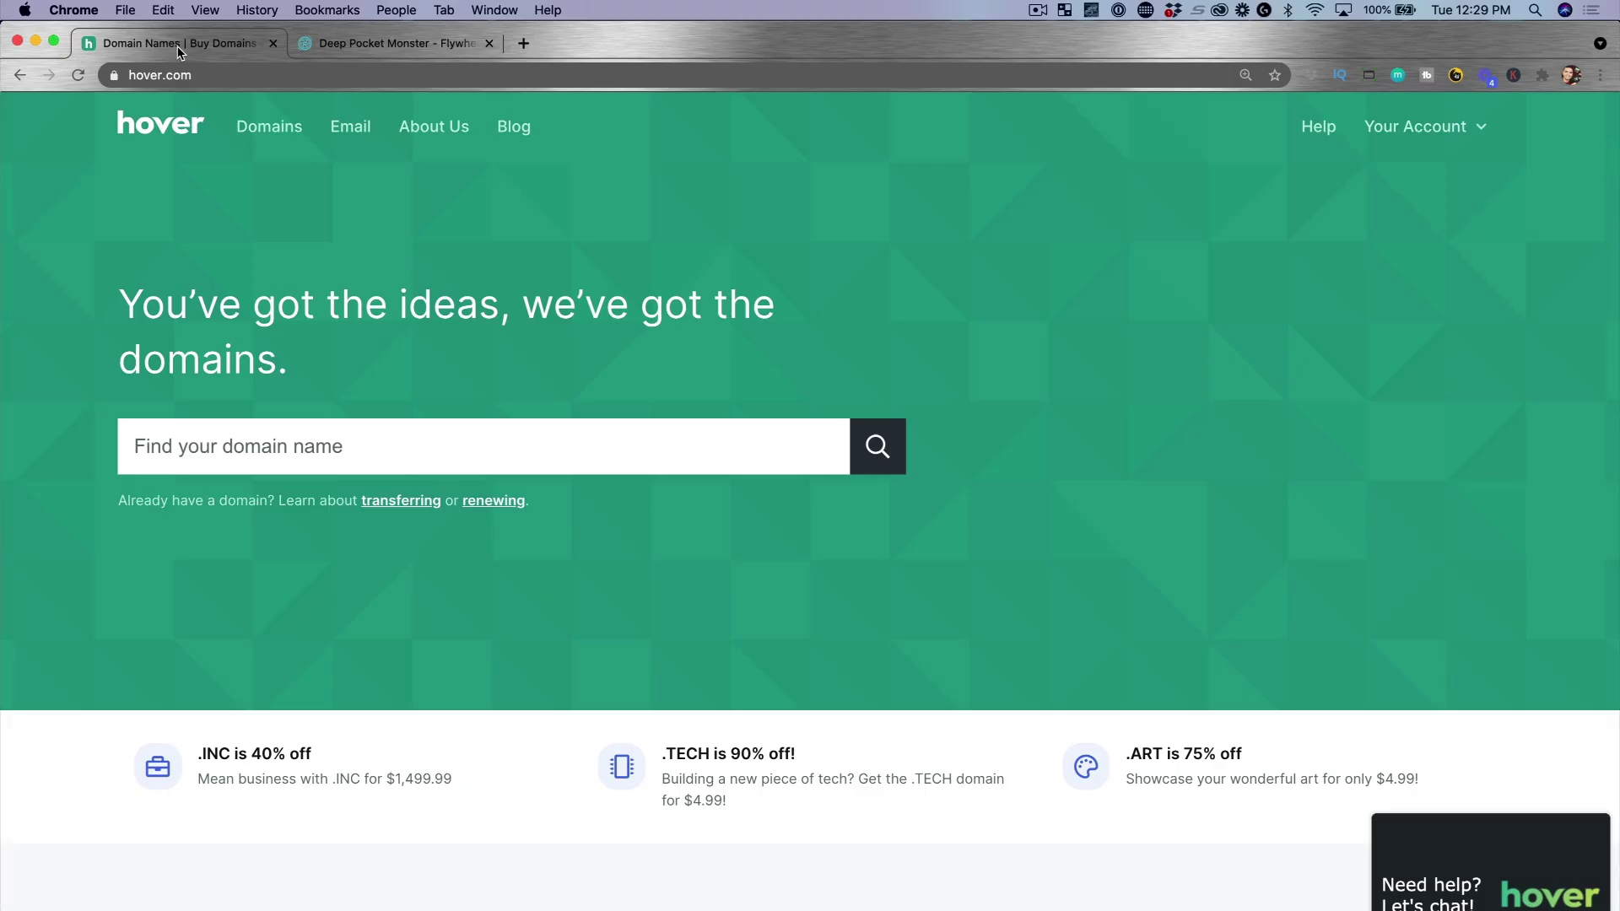
Open deeppocket.monster from Hover's Control Panel and view its DNS records
click(1439, 135)
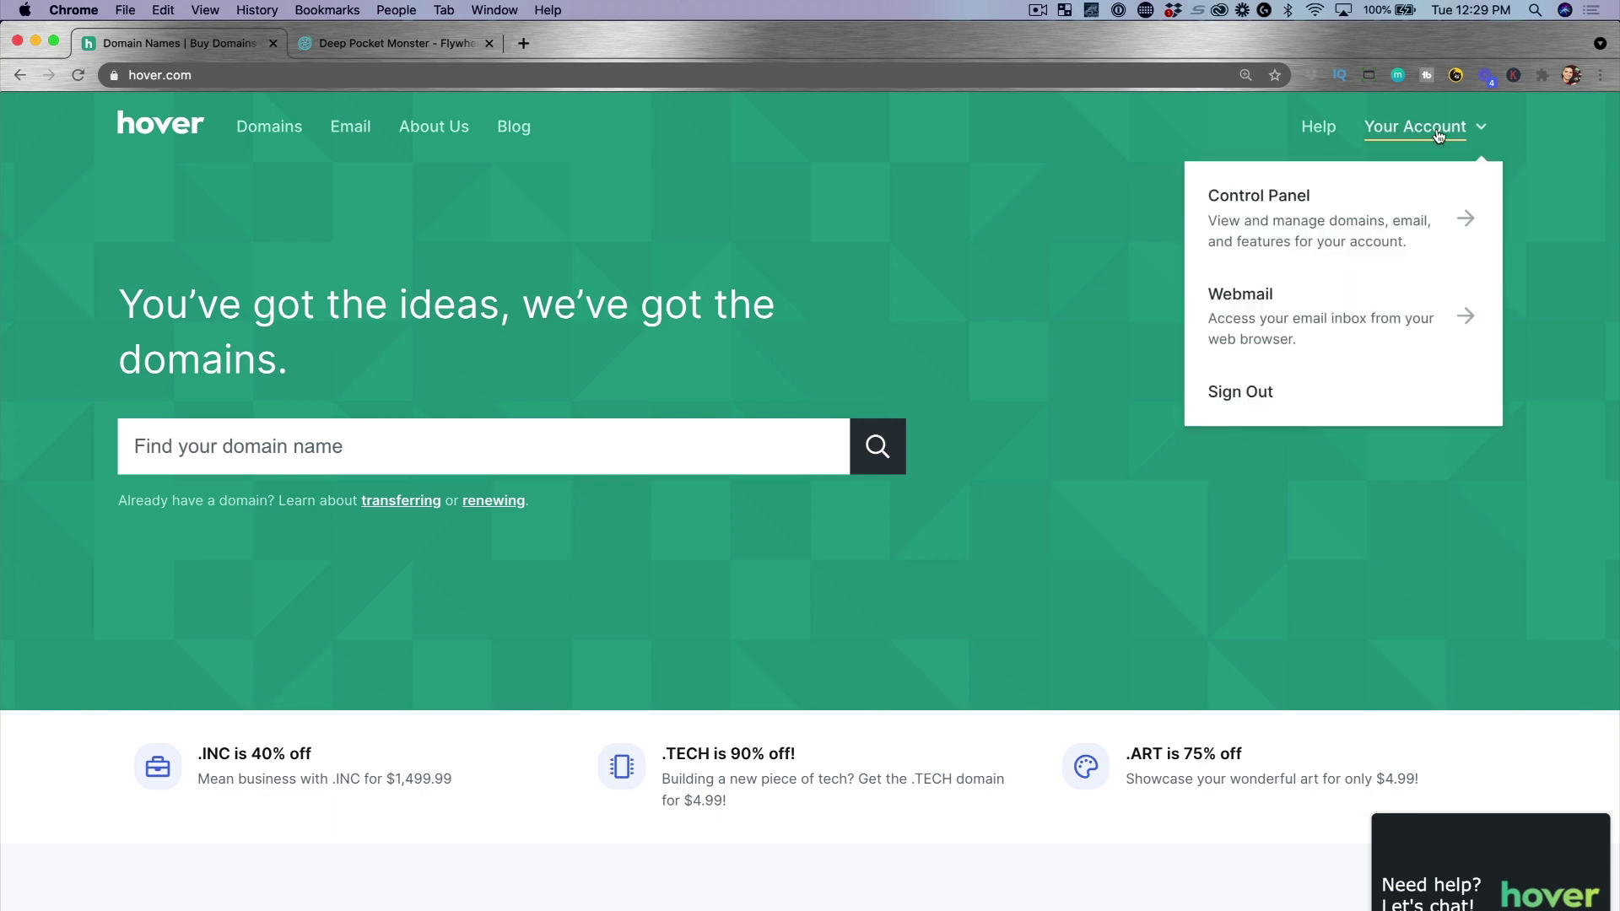
click(1276, 220)
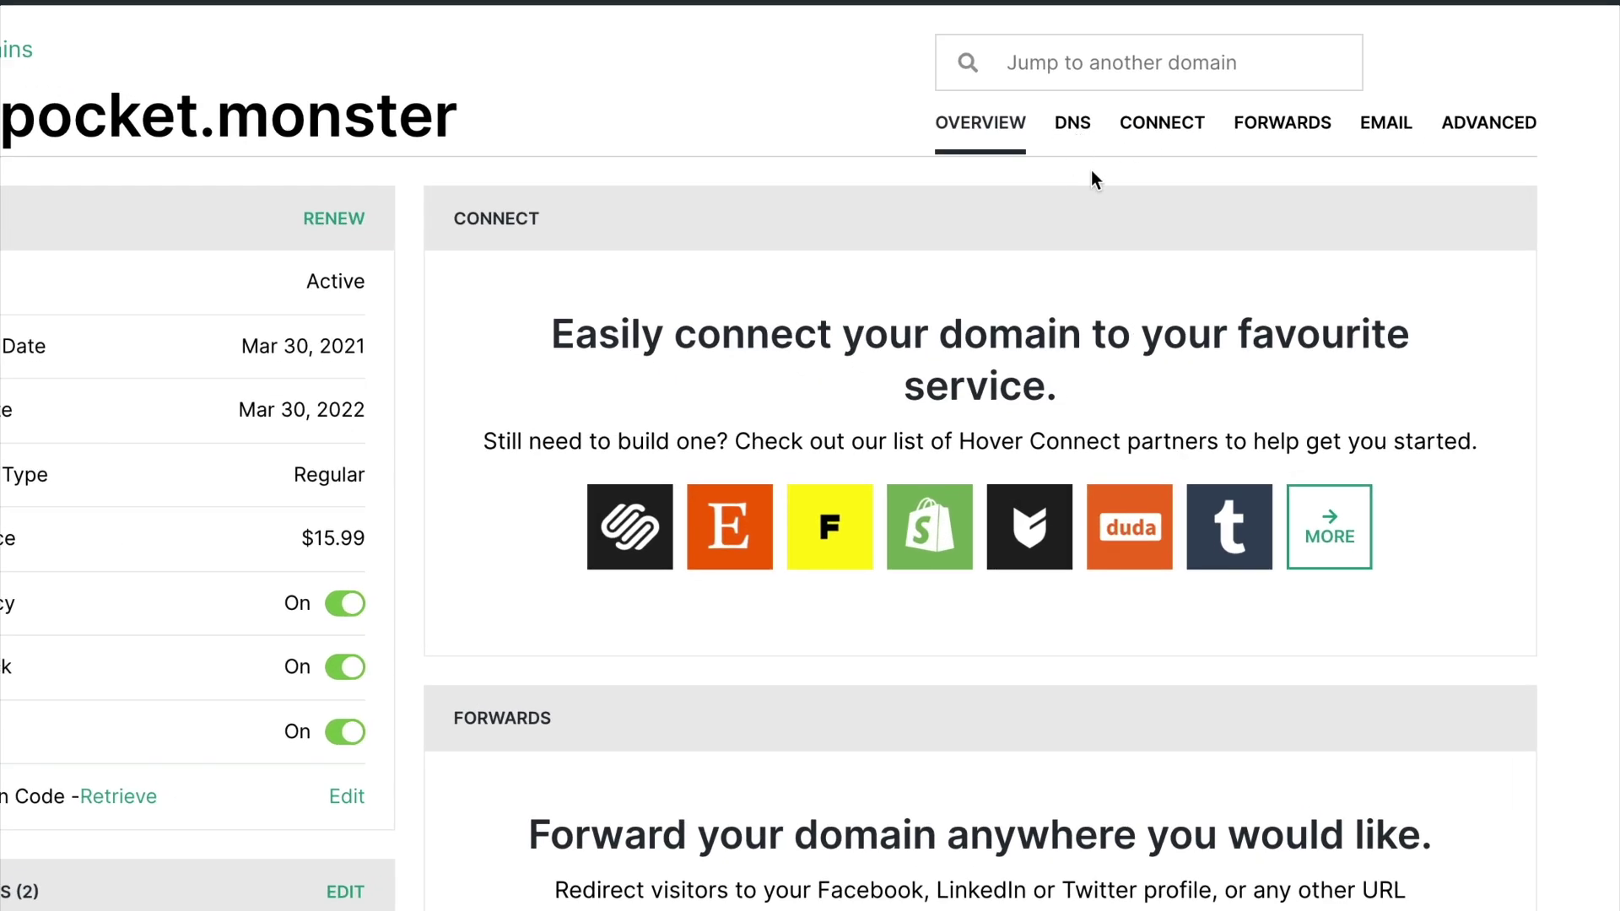
click(1072, 124)
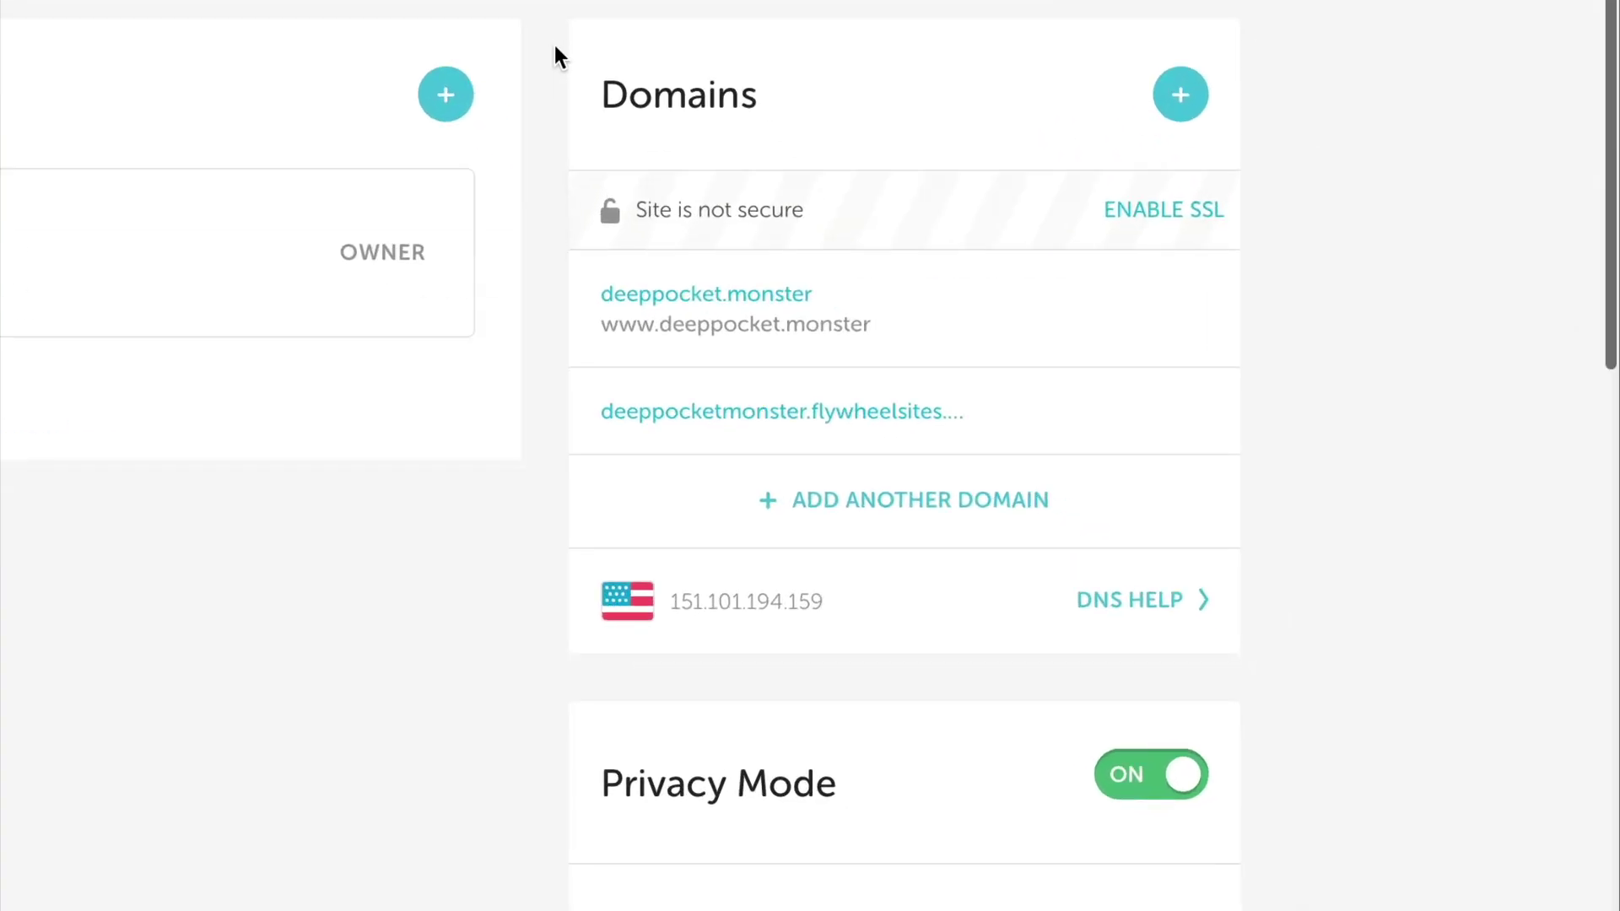
Copy the IP address 151.101.194.159 from the Domains card of the Flywheel site
scroll(1042, 324, up, 1)
scroll(555, 44, up, 3)
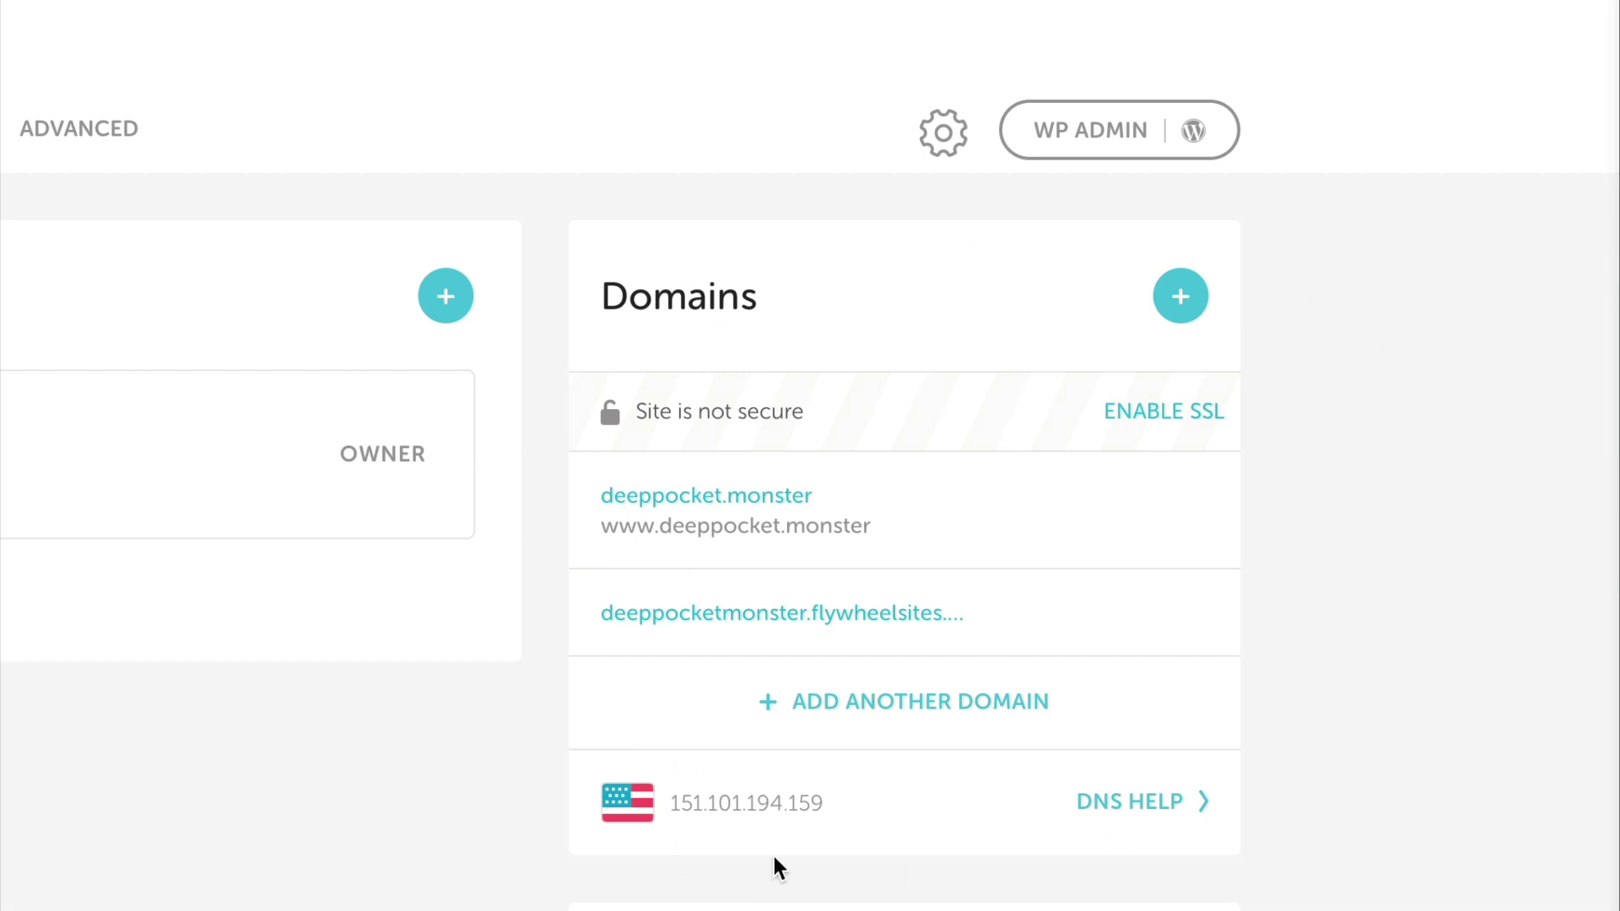
scroll(851, 792, down, 3)
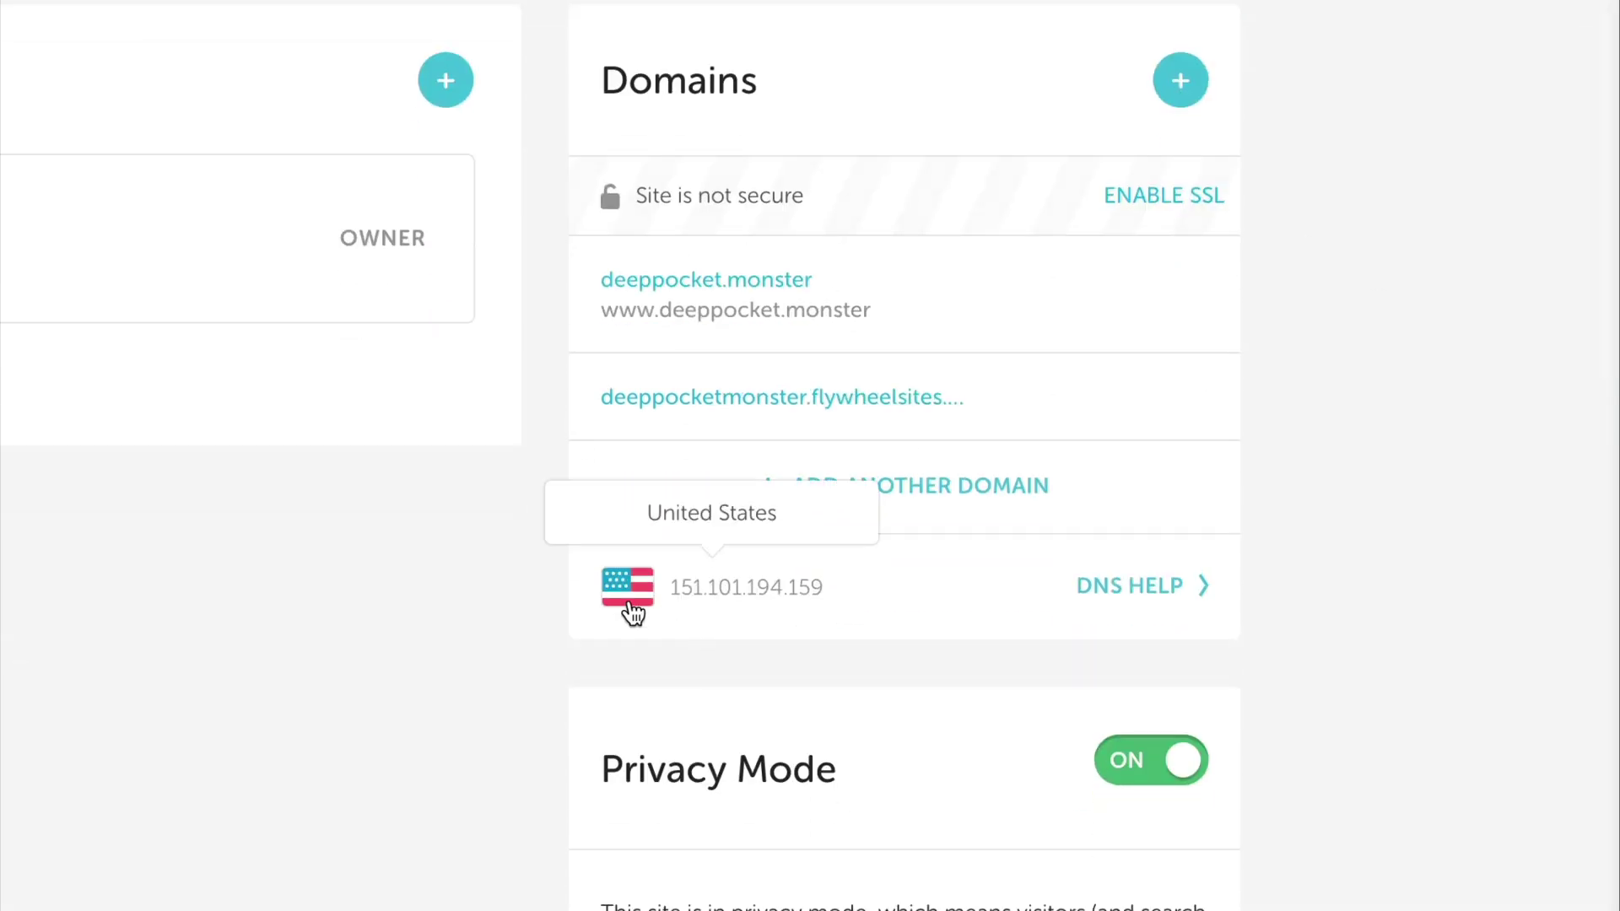
drag(847, 587, 675, 604)
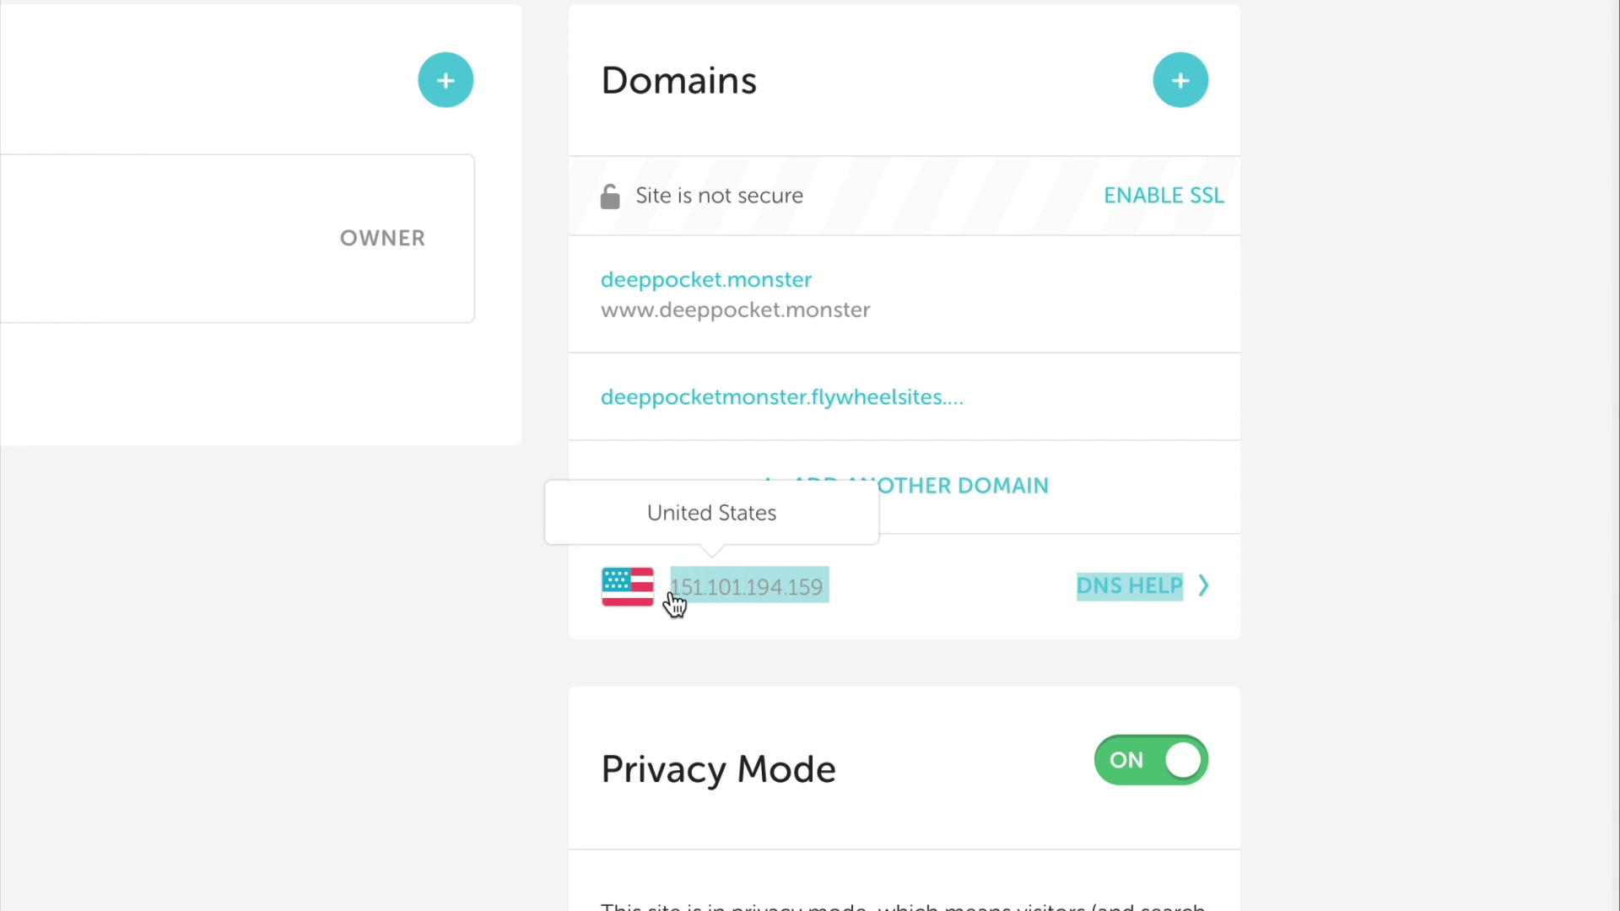
click(852, 595)
double_click(836, 596)
click(831, 595)
right_click(798, 601)
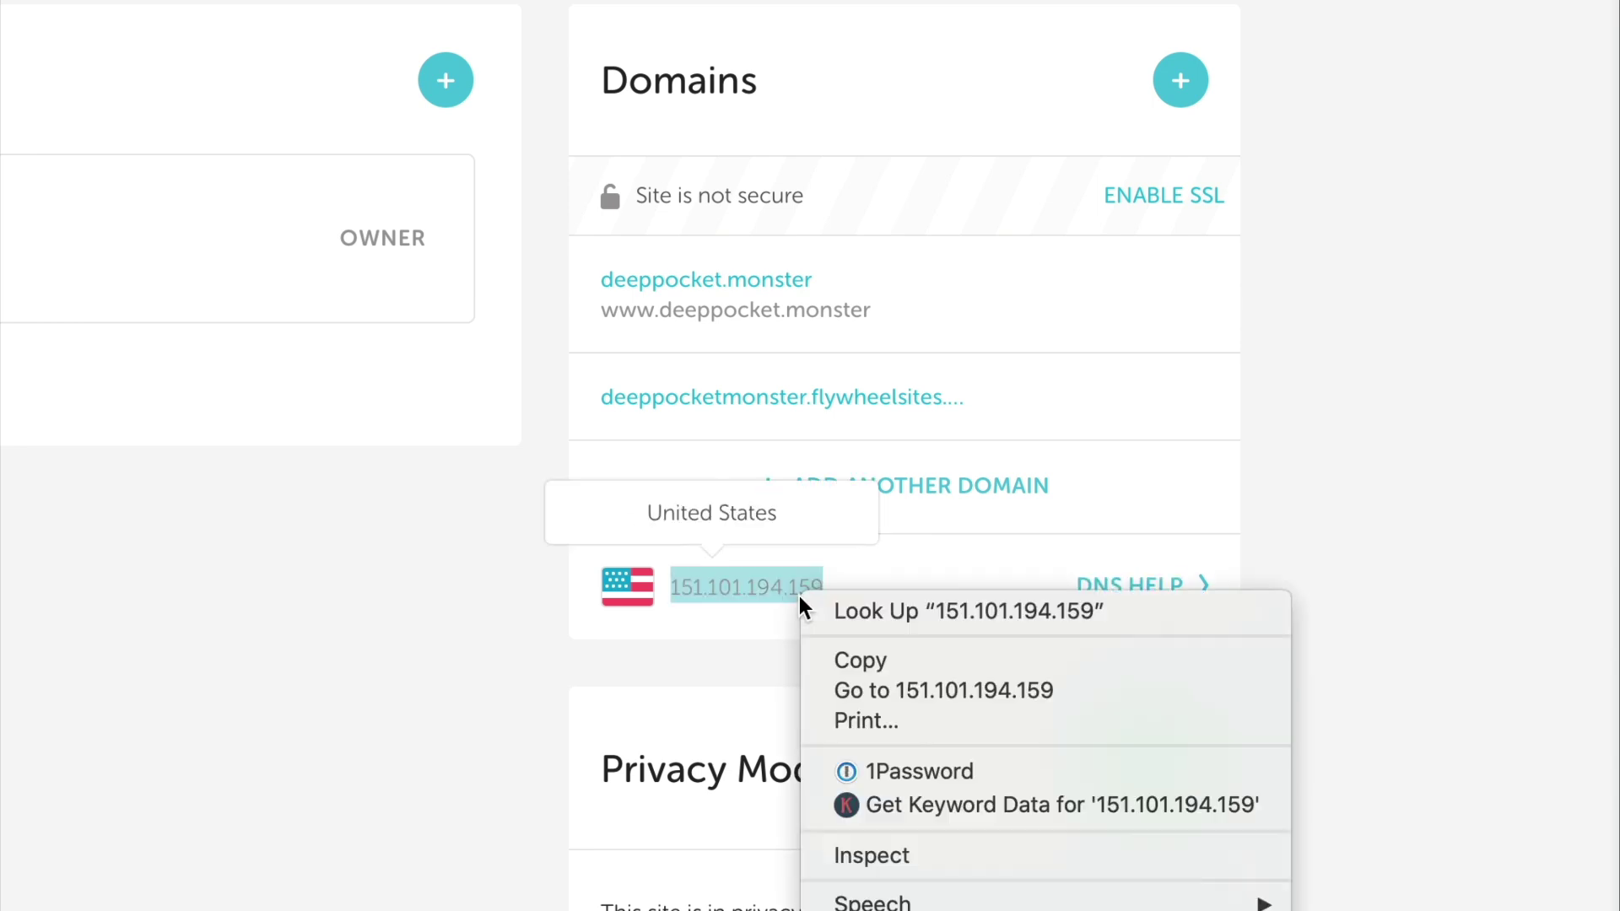
click(838, 659)
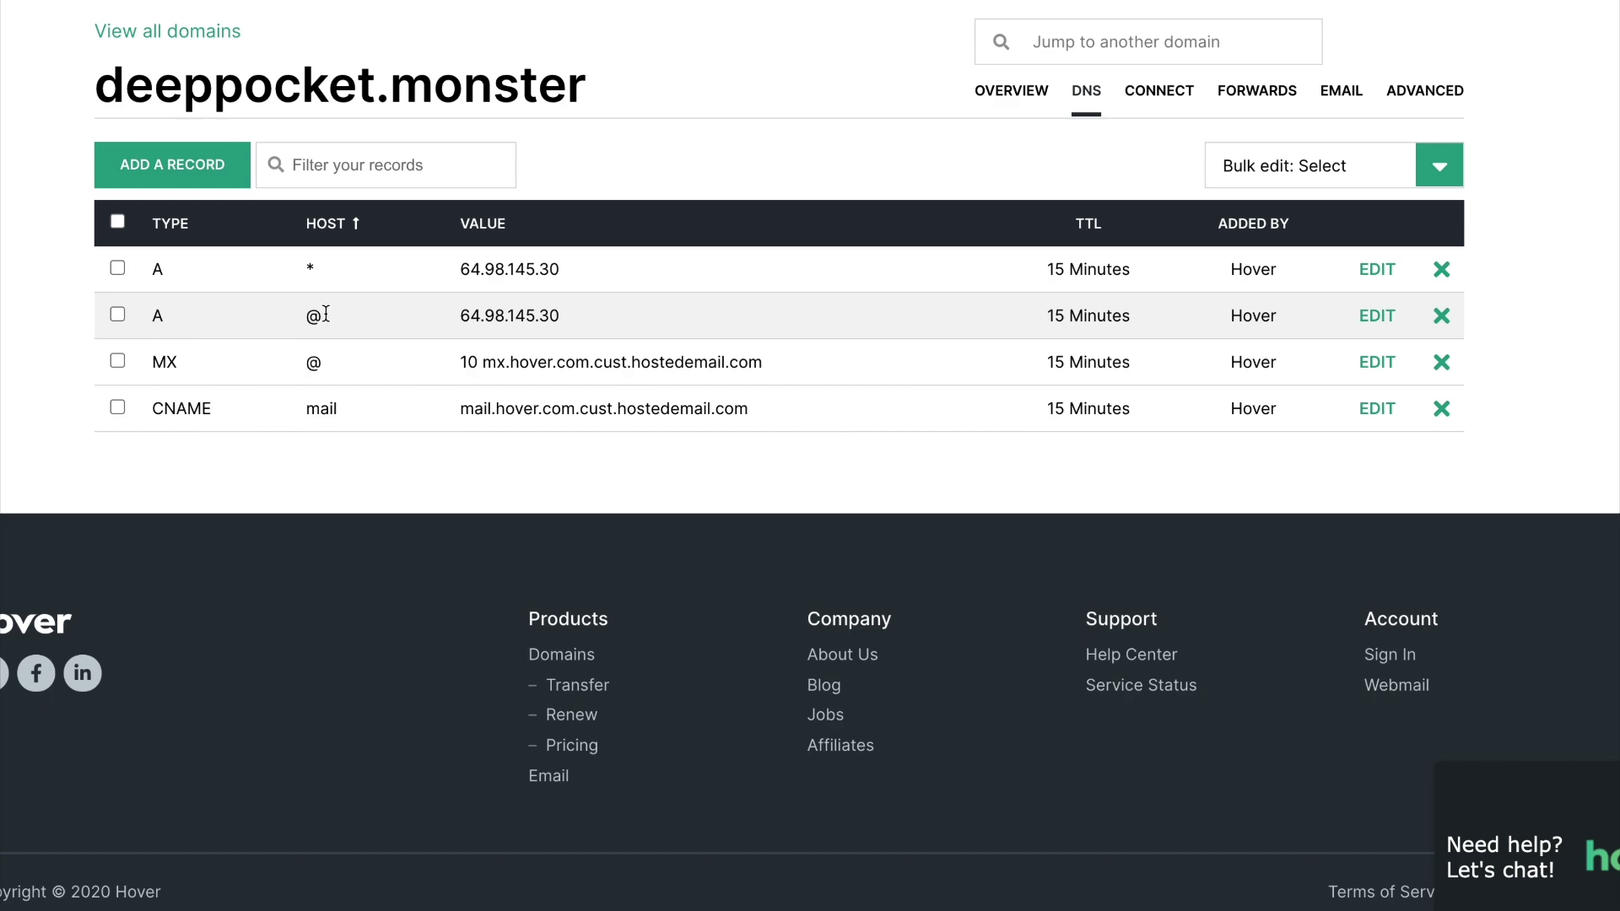
Change the @ A record from 64.98.145.30 to 151.101.194.159 and delete the * wildcard record
click(1377, 316)
click(539, 351)
key(ctrl+a)
key(ctrl+v)
click(426, 258)
double_click(414, 262)
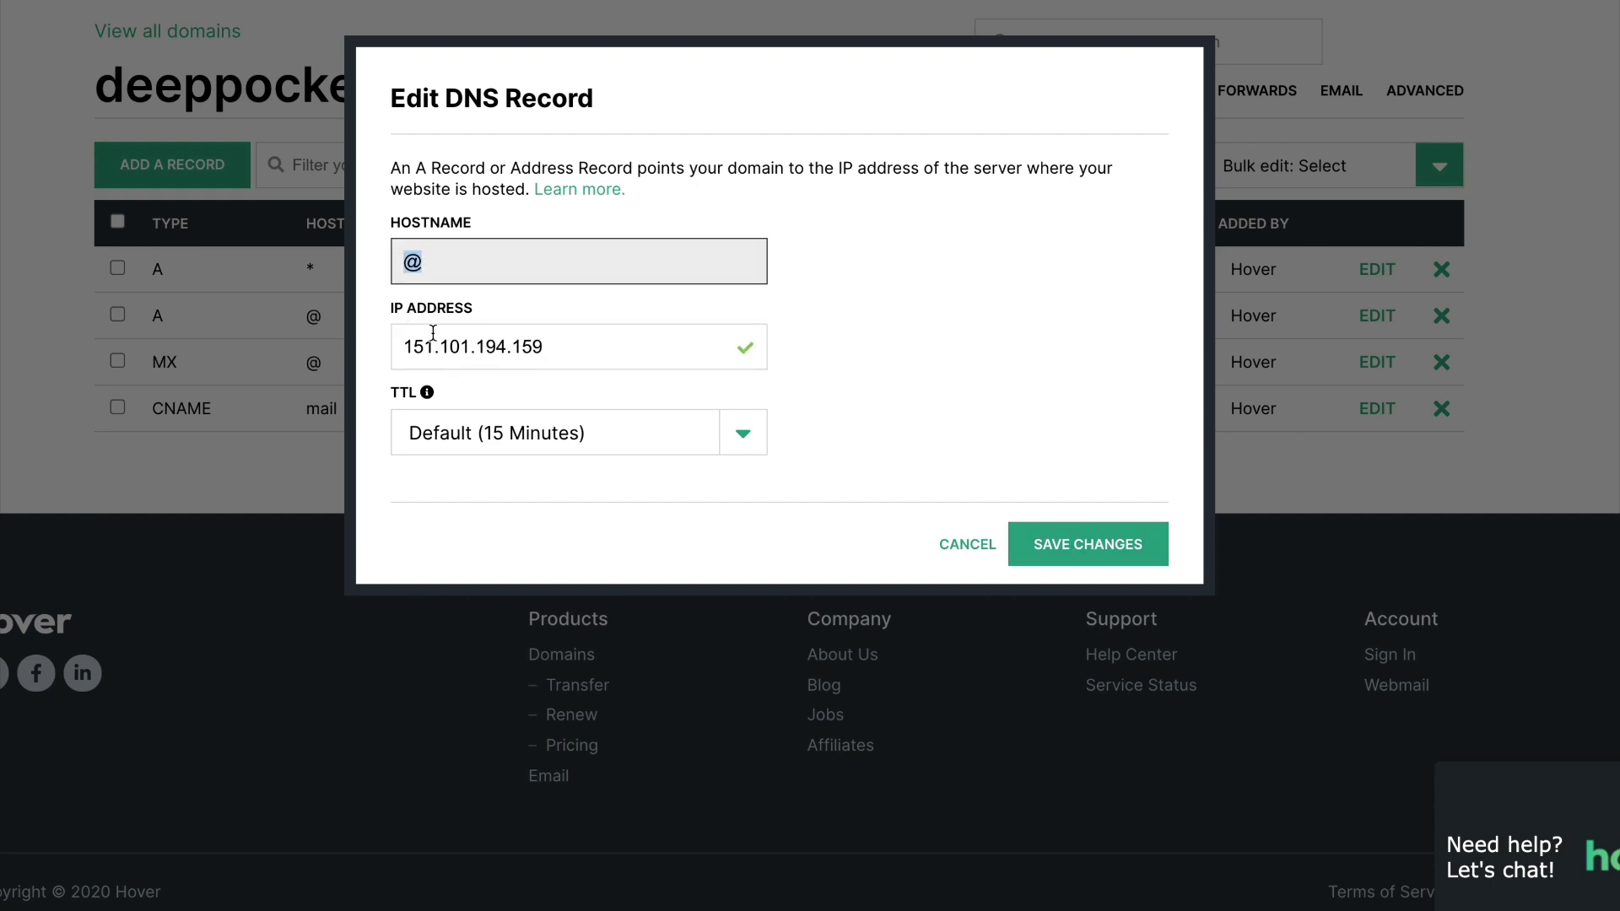
click(1136, 550)
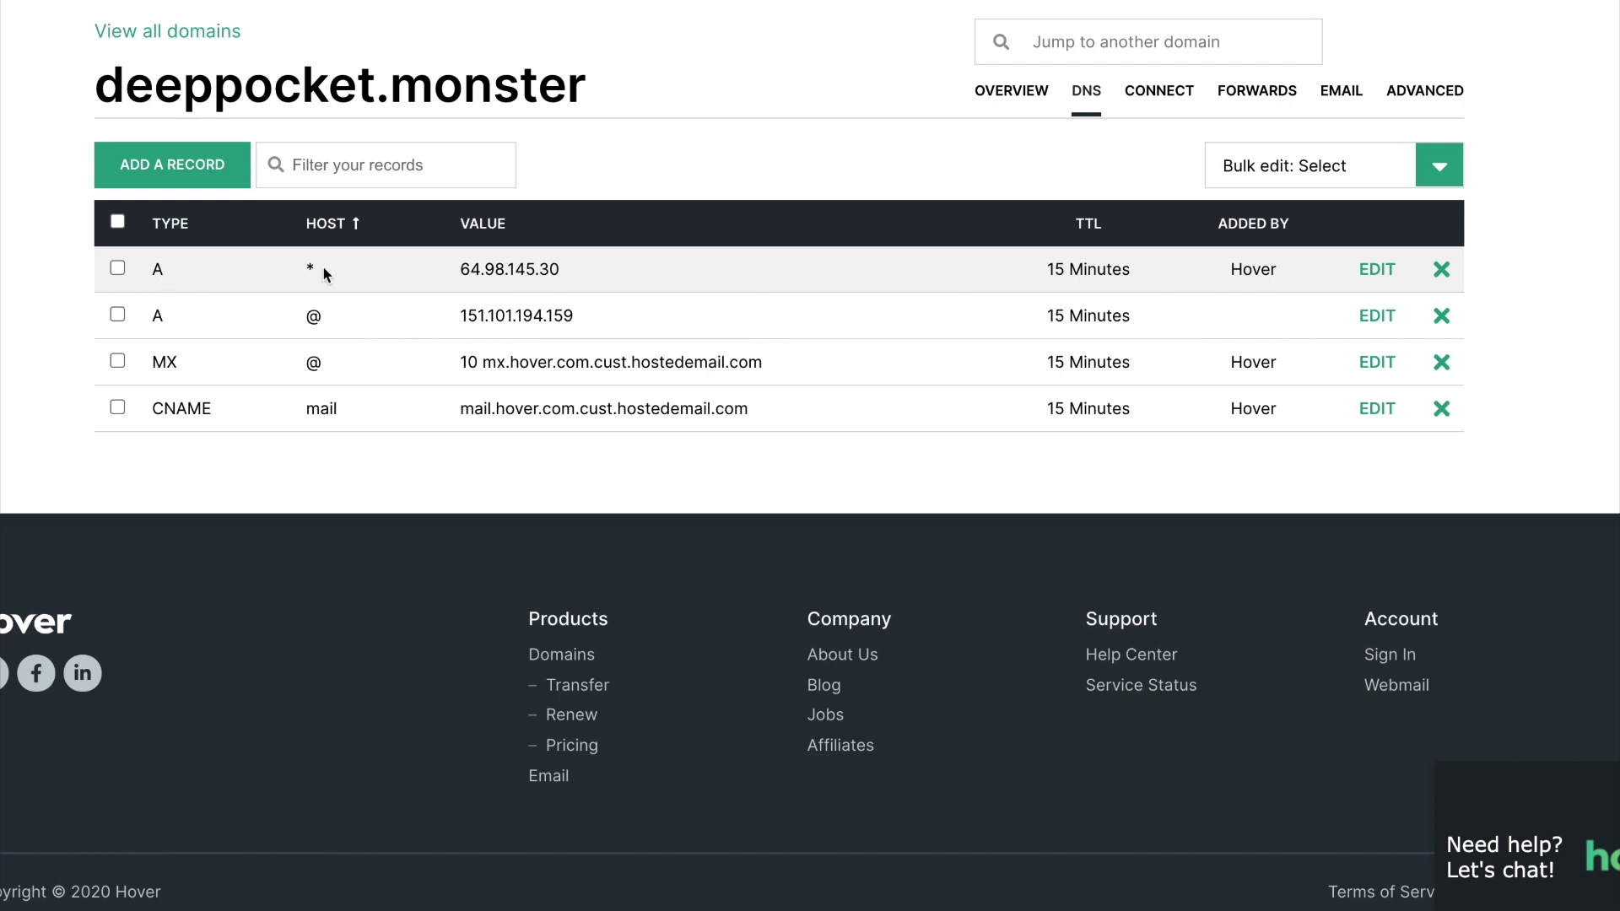
click(1441, 269)
click(1127, 260)
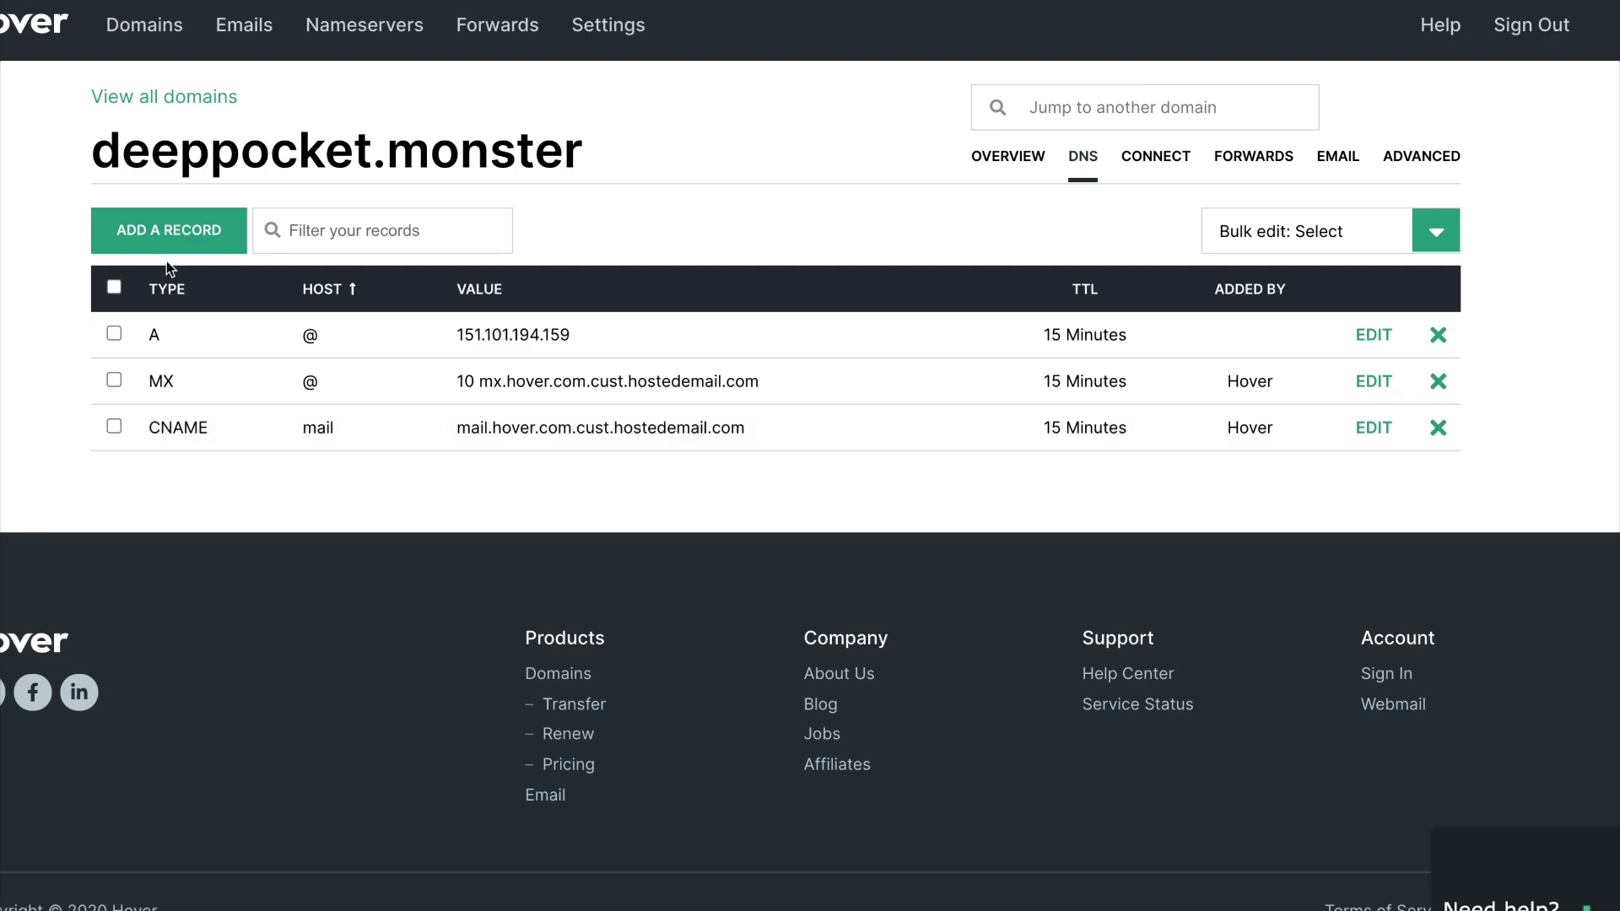
Add a CNAME record with hostname www and target name deeppocket.monster
click(179, 230)
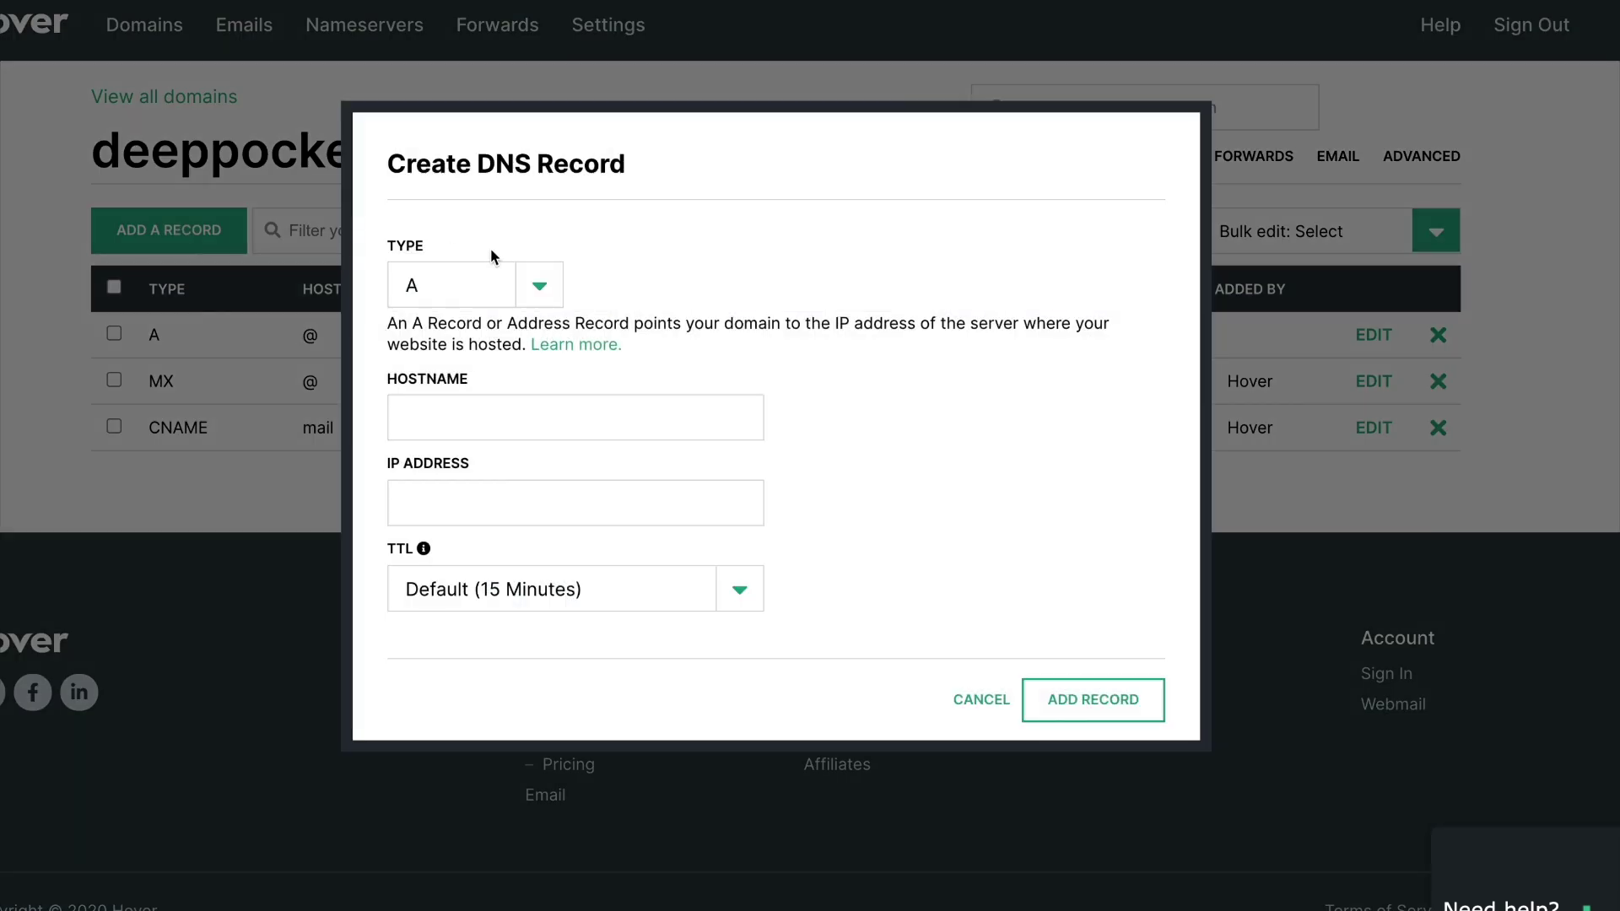
click(511, 285)
click(480, 336)
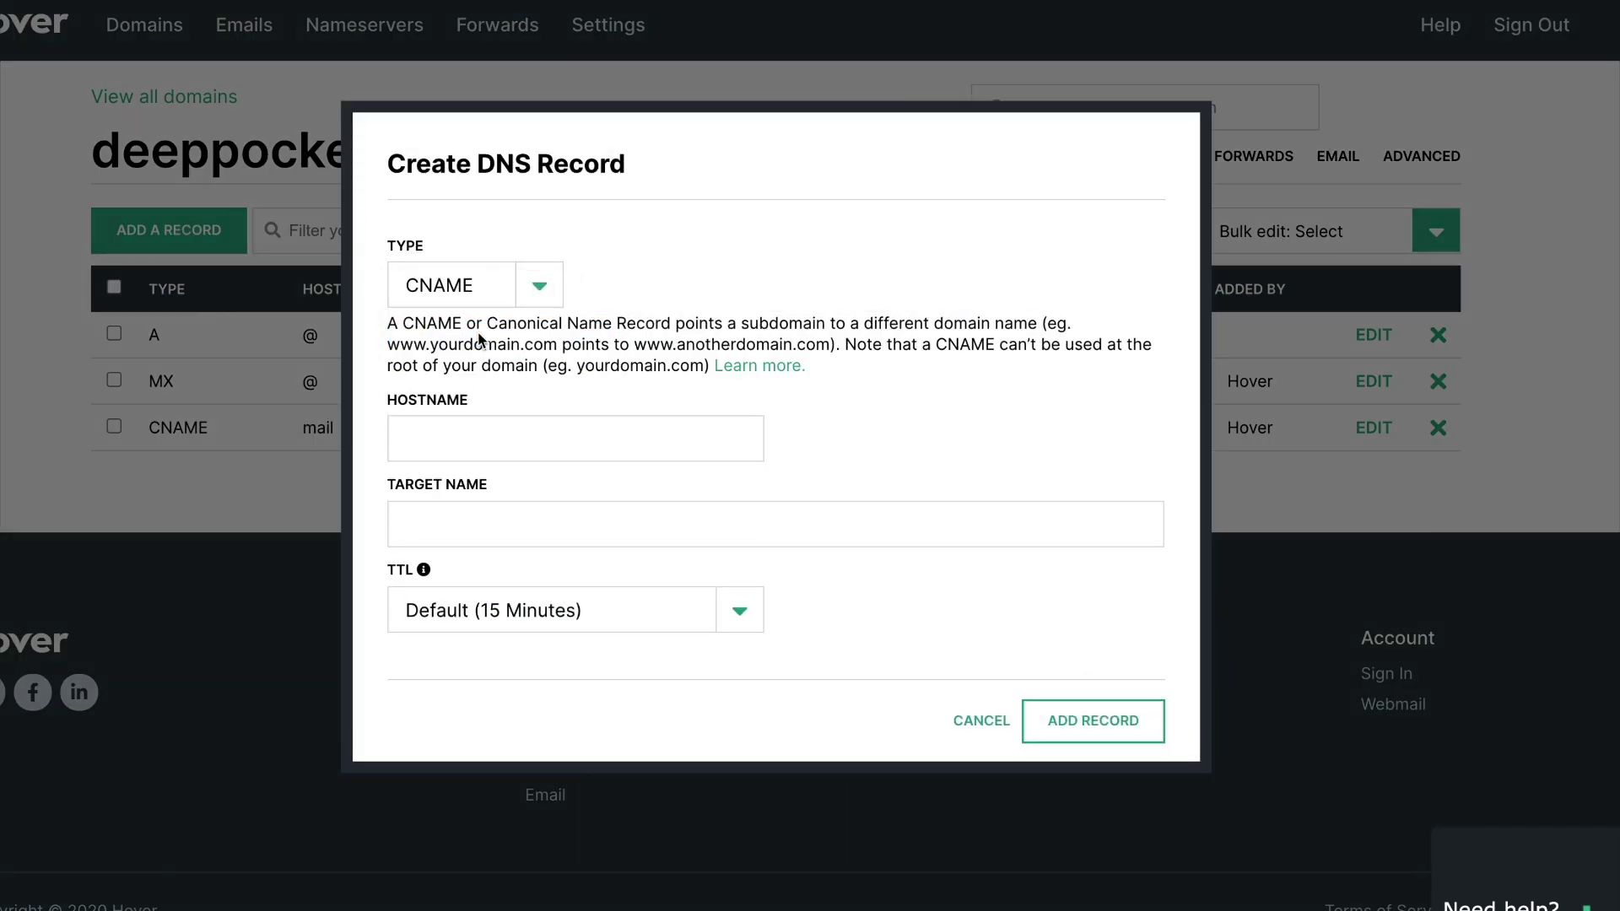
click(486, 439)
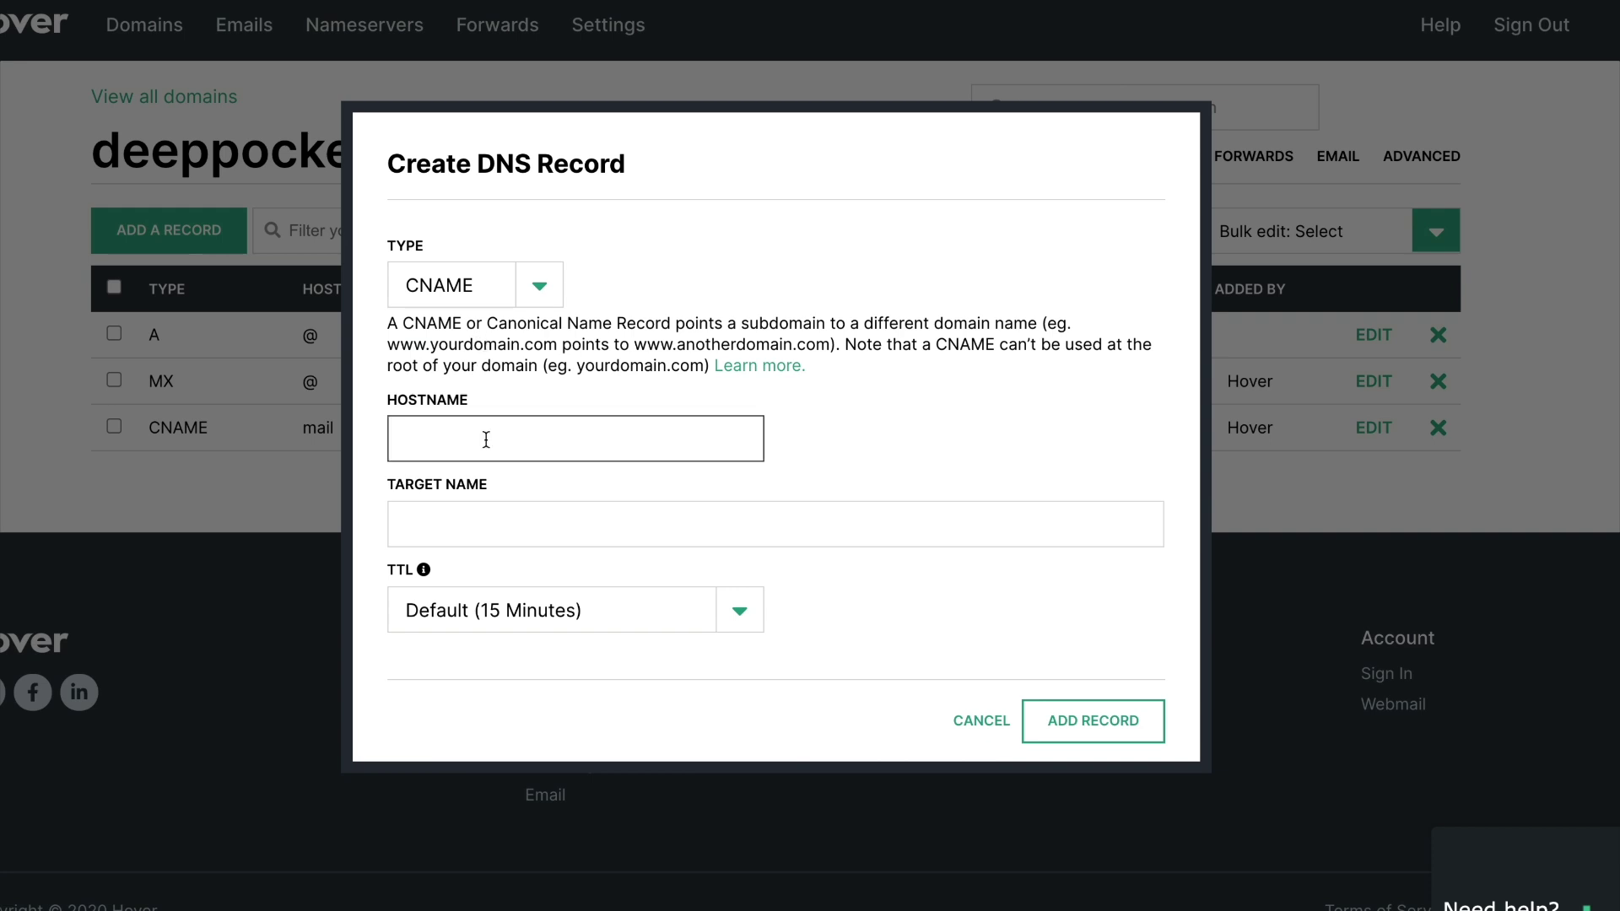
text(www)
click(512, 536)
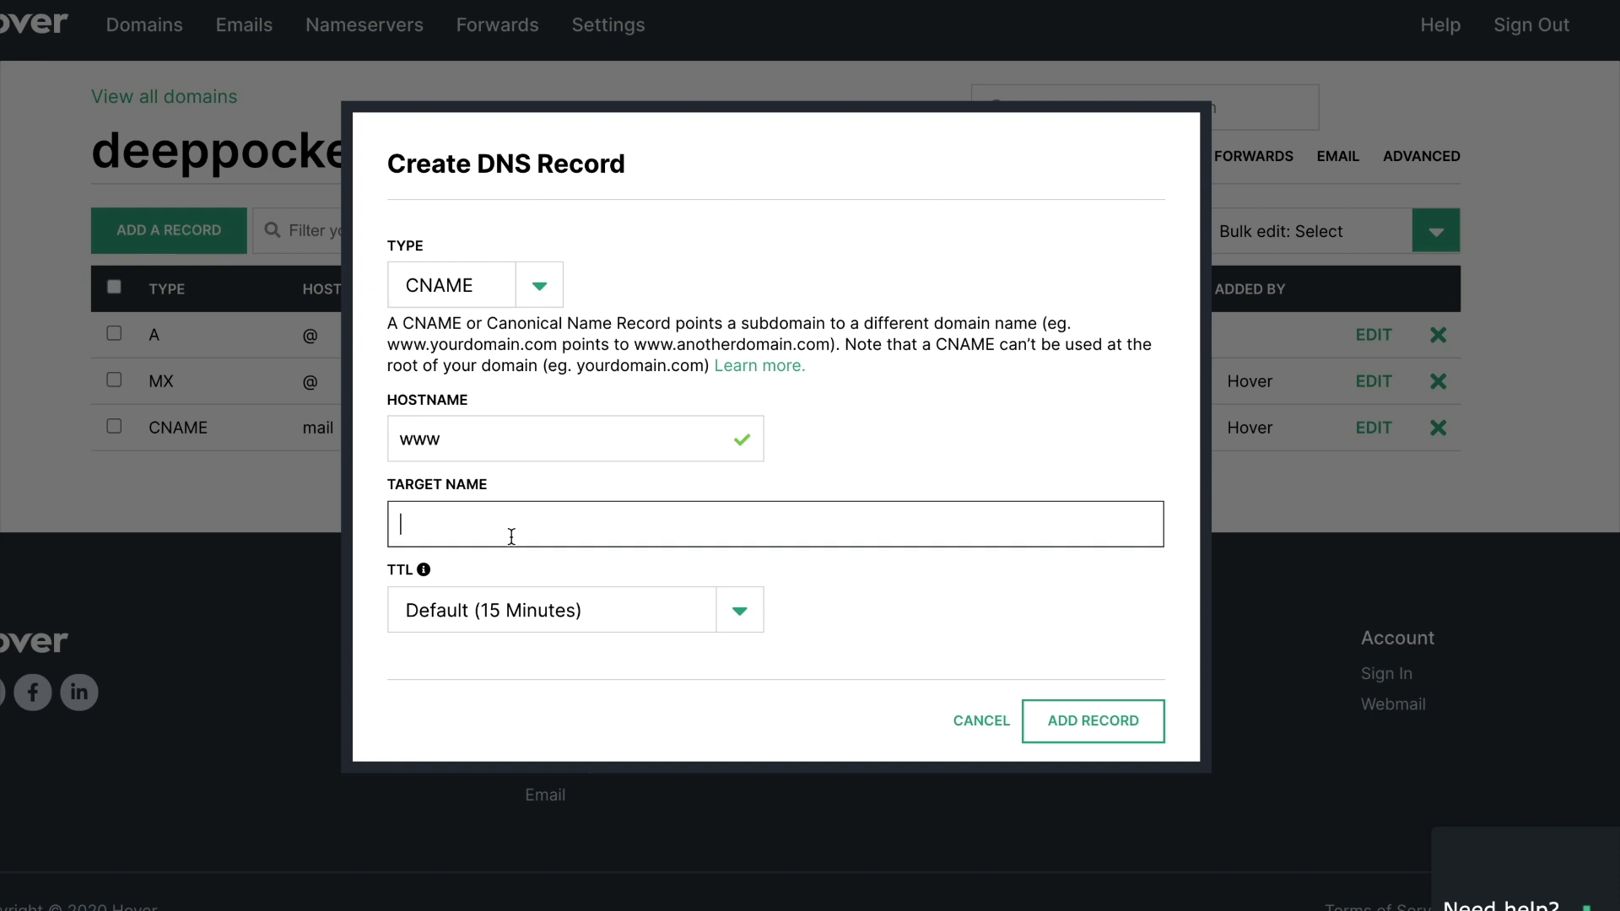
text(deeppocket.monster)
click(1086, 719)
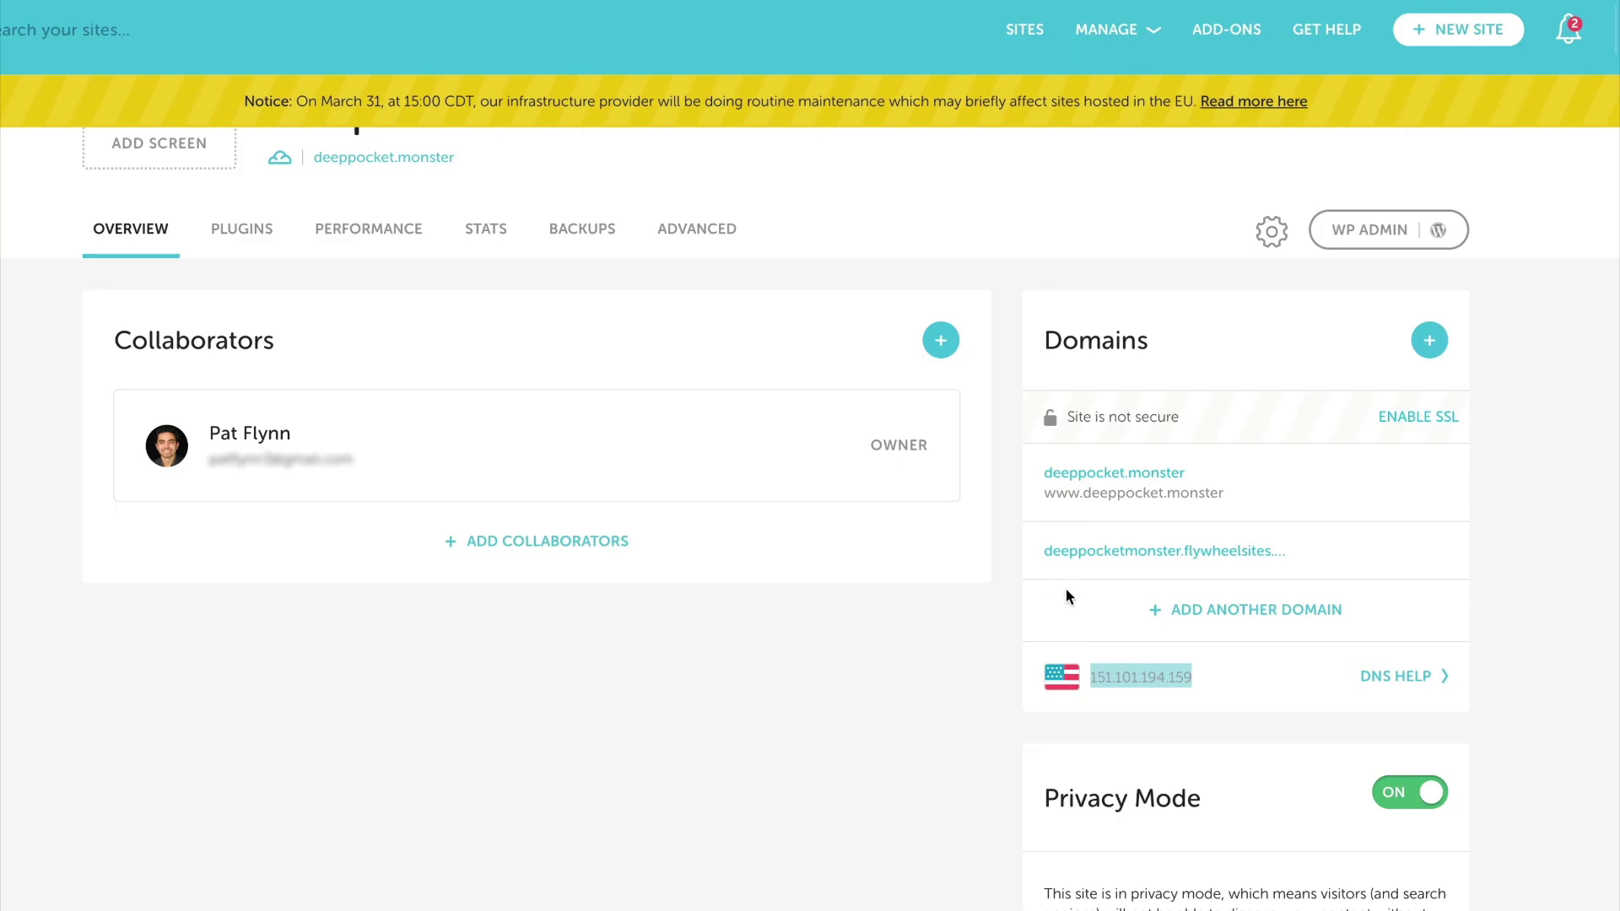
Check and recheck deeppocket.monster's DNS status until Nameserver, IP Address and Pointed to Flywheel all pass
mouse_move(1121, 491)
click(1435, 483)
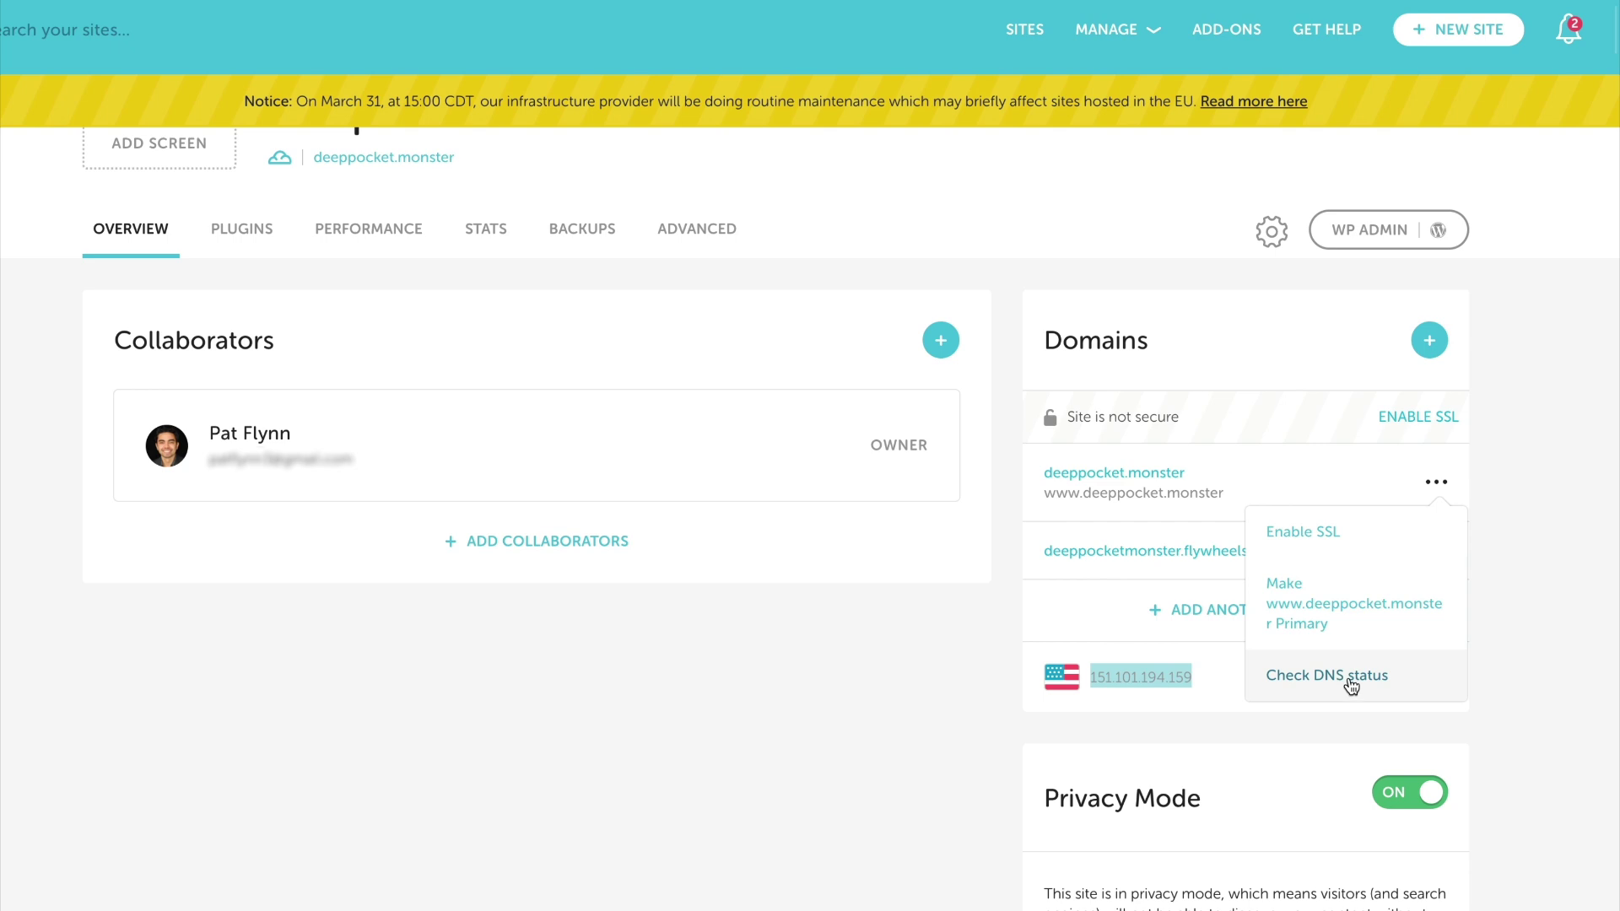
click(1365, 680)
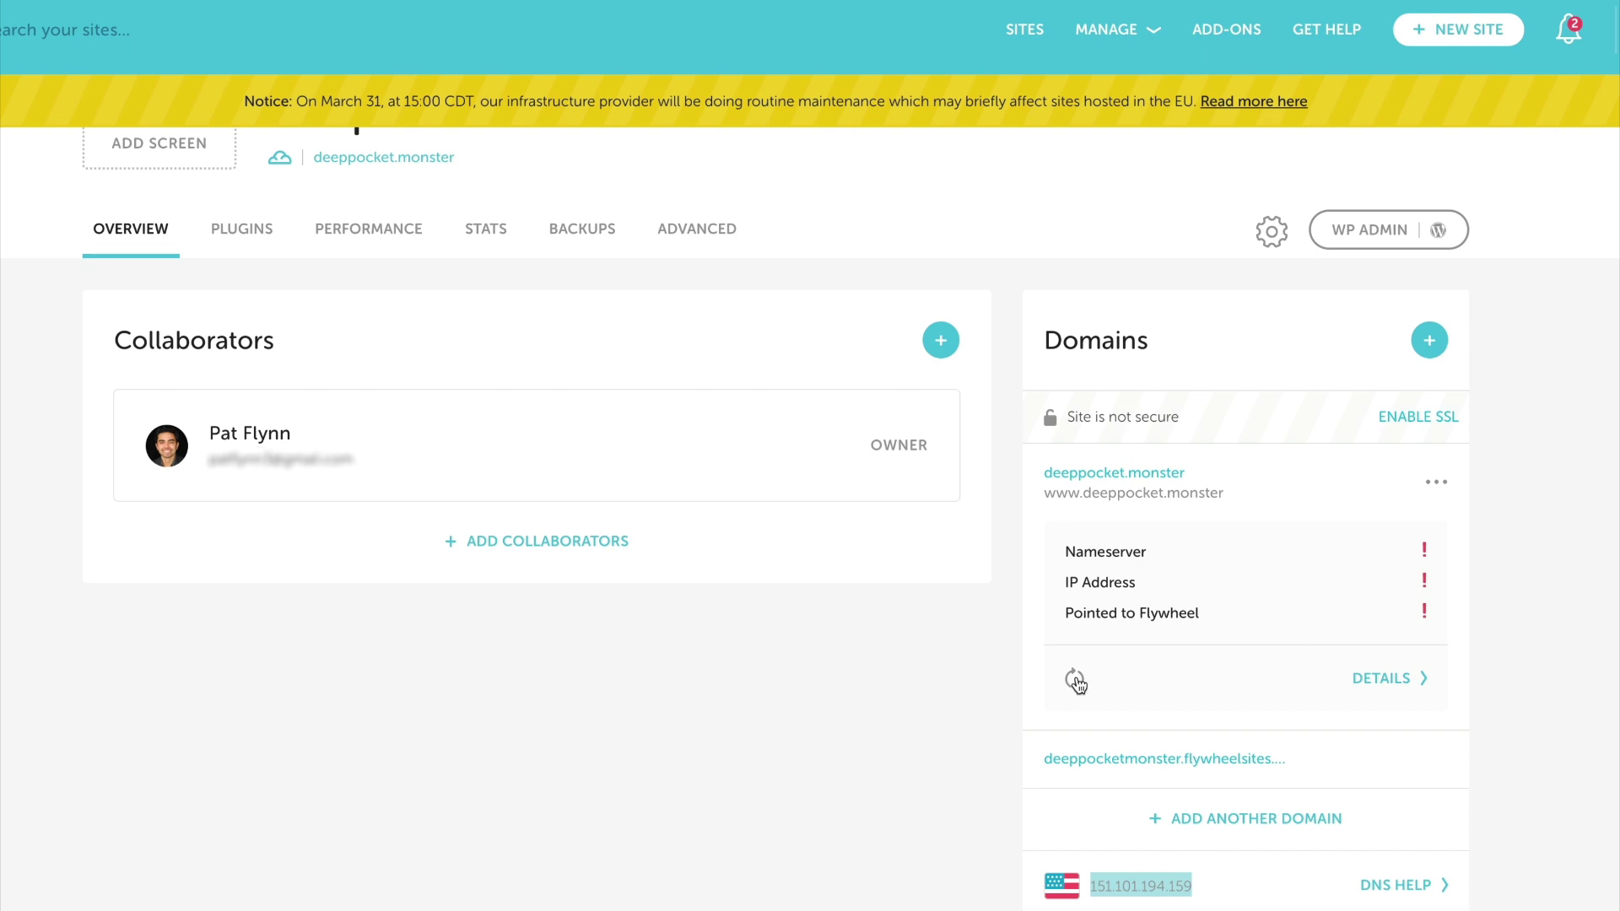
click(1077, 683)
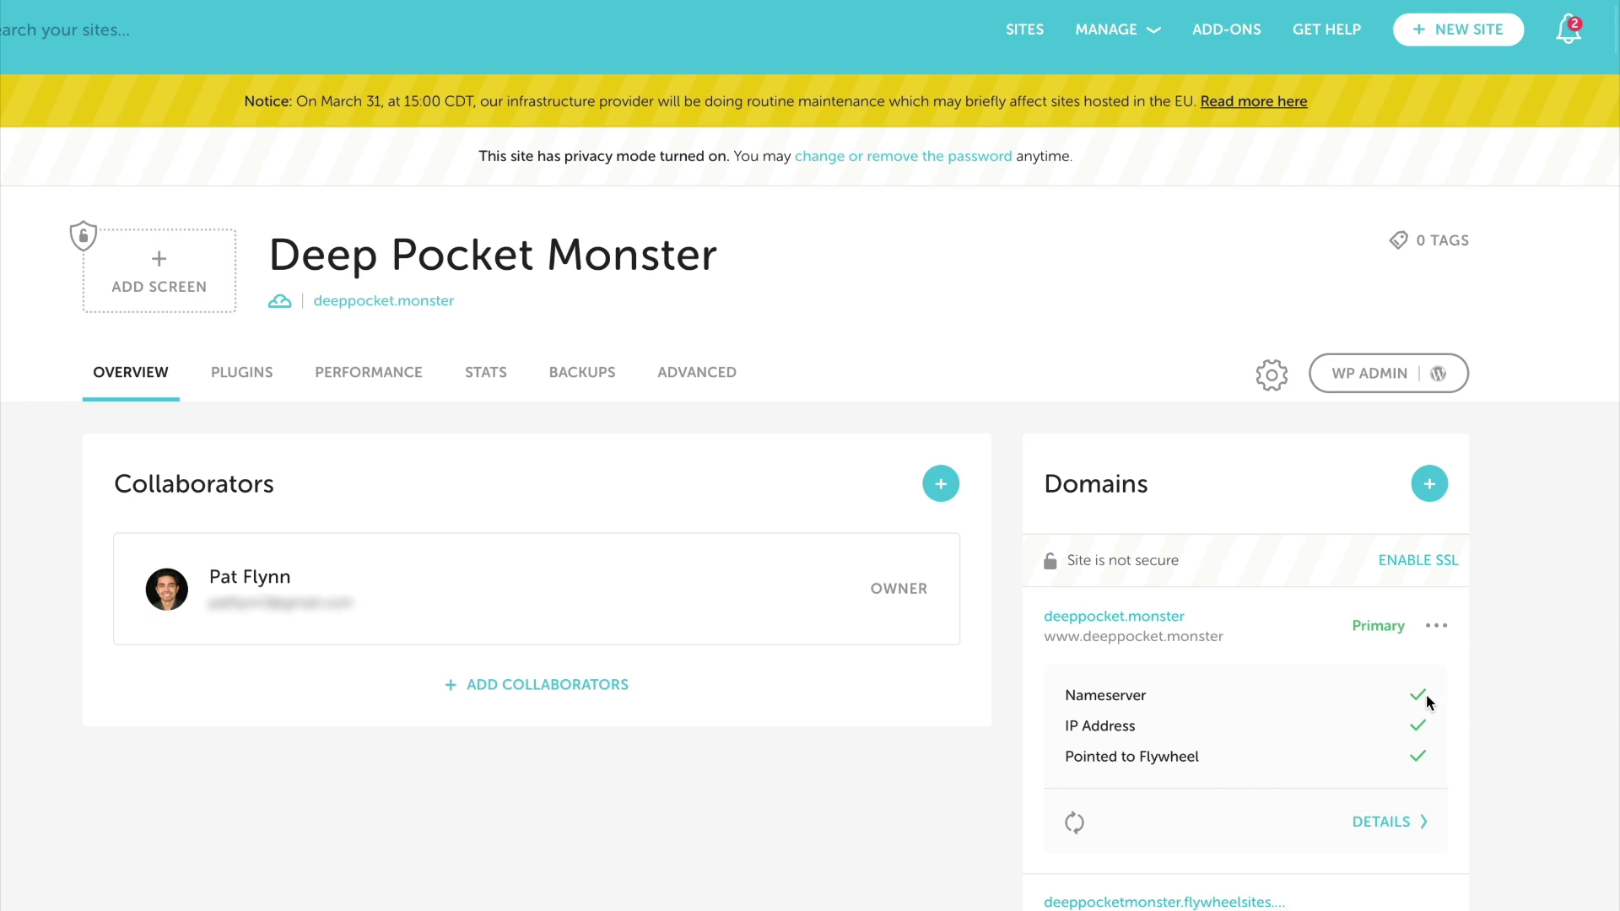
Recheck deeppocket.monster's DNS status once more and scroll through the Flywheel site page
click(1075, 823)
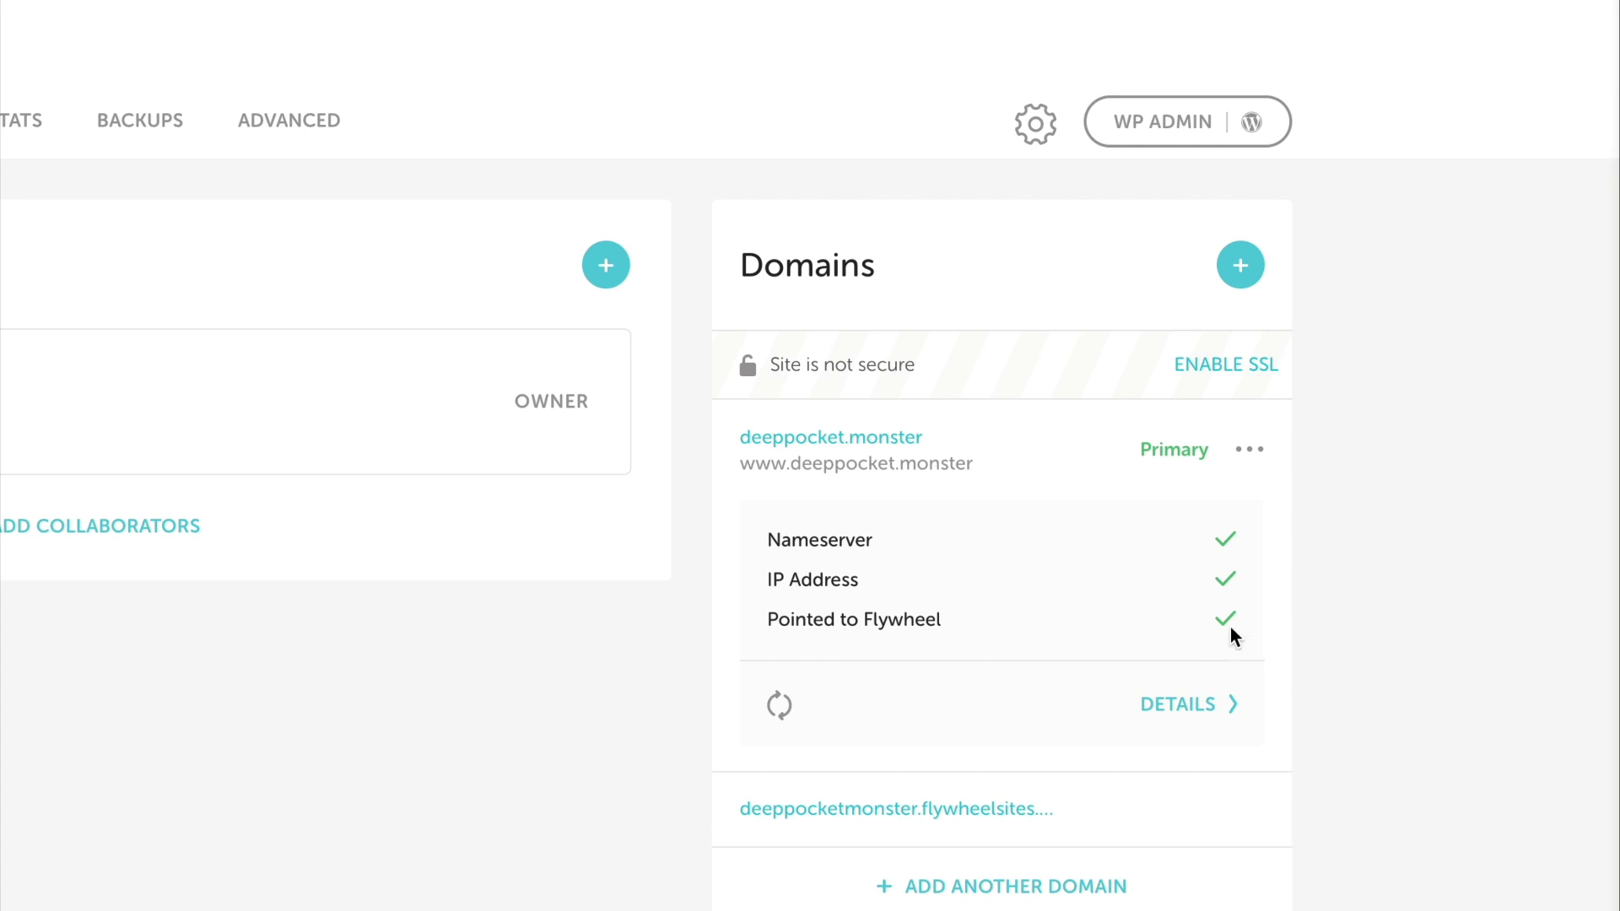
scroll(1276, 545, down, 2)
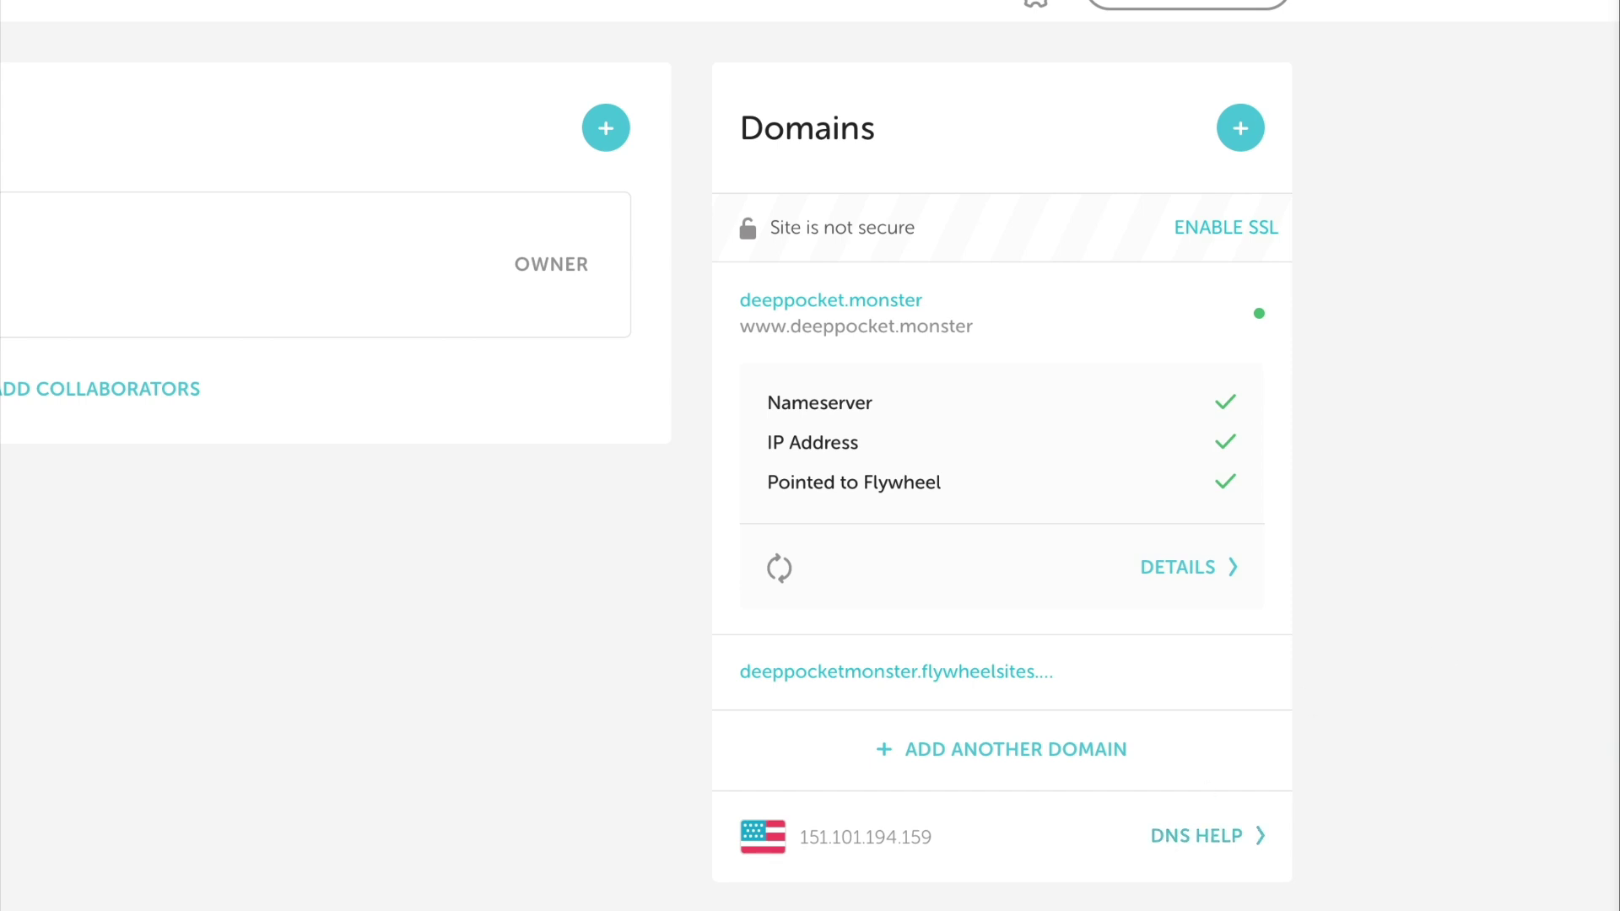
scroll(1391, 423, down, 1)
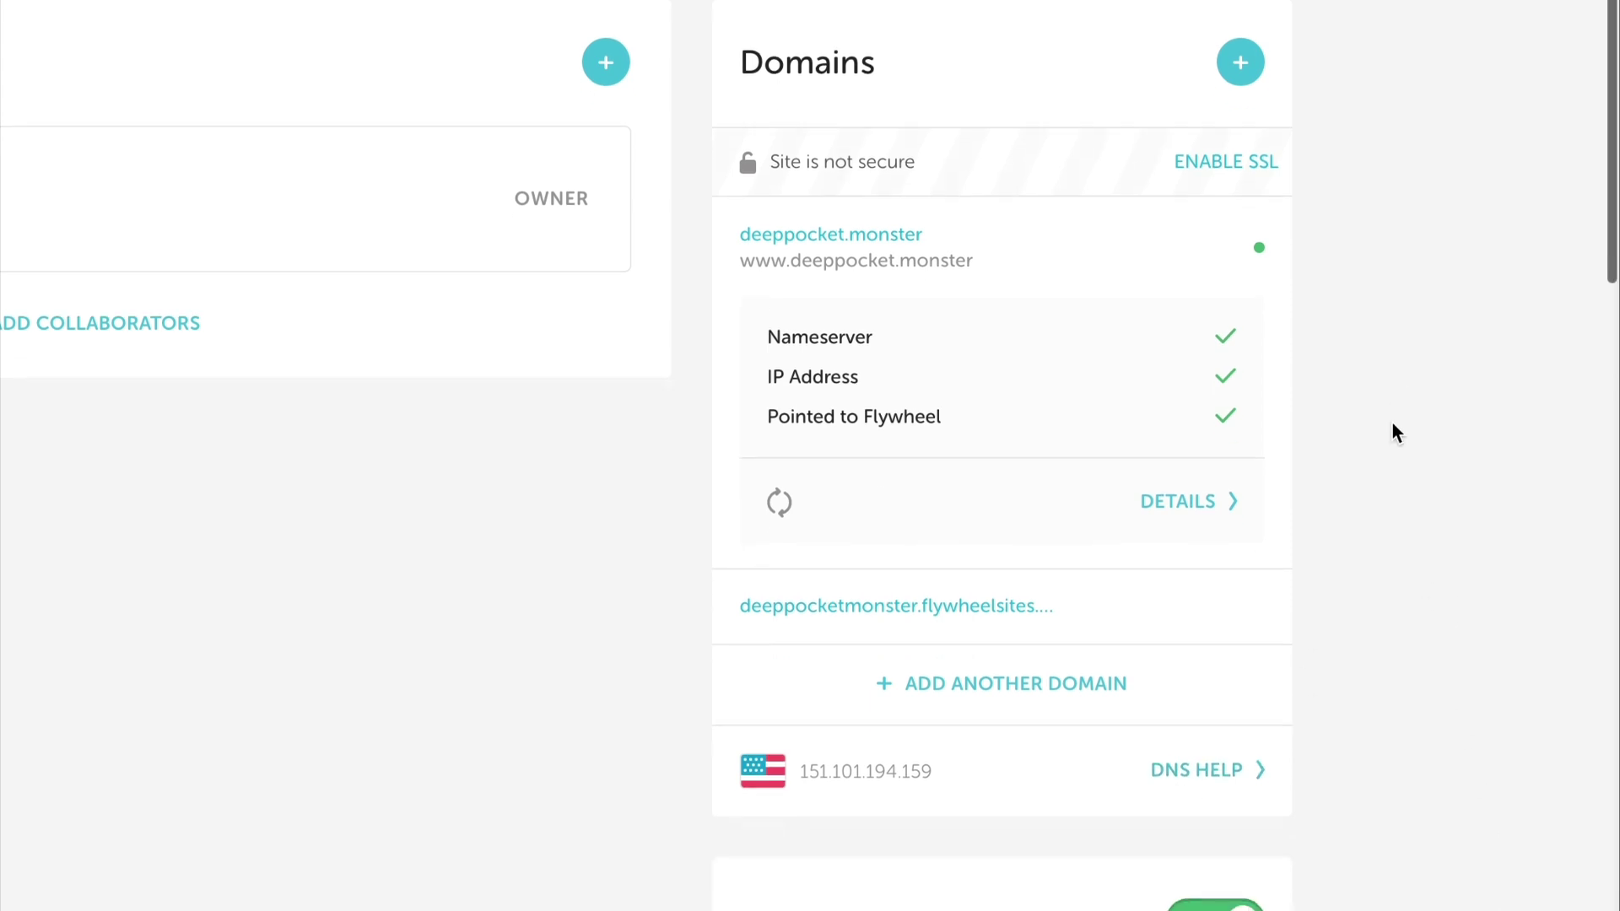
scroll(1293, 280, up, 3)
scroll(1295, 287, down, 3)
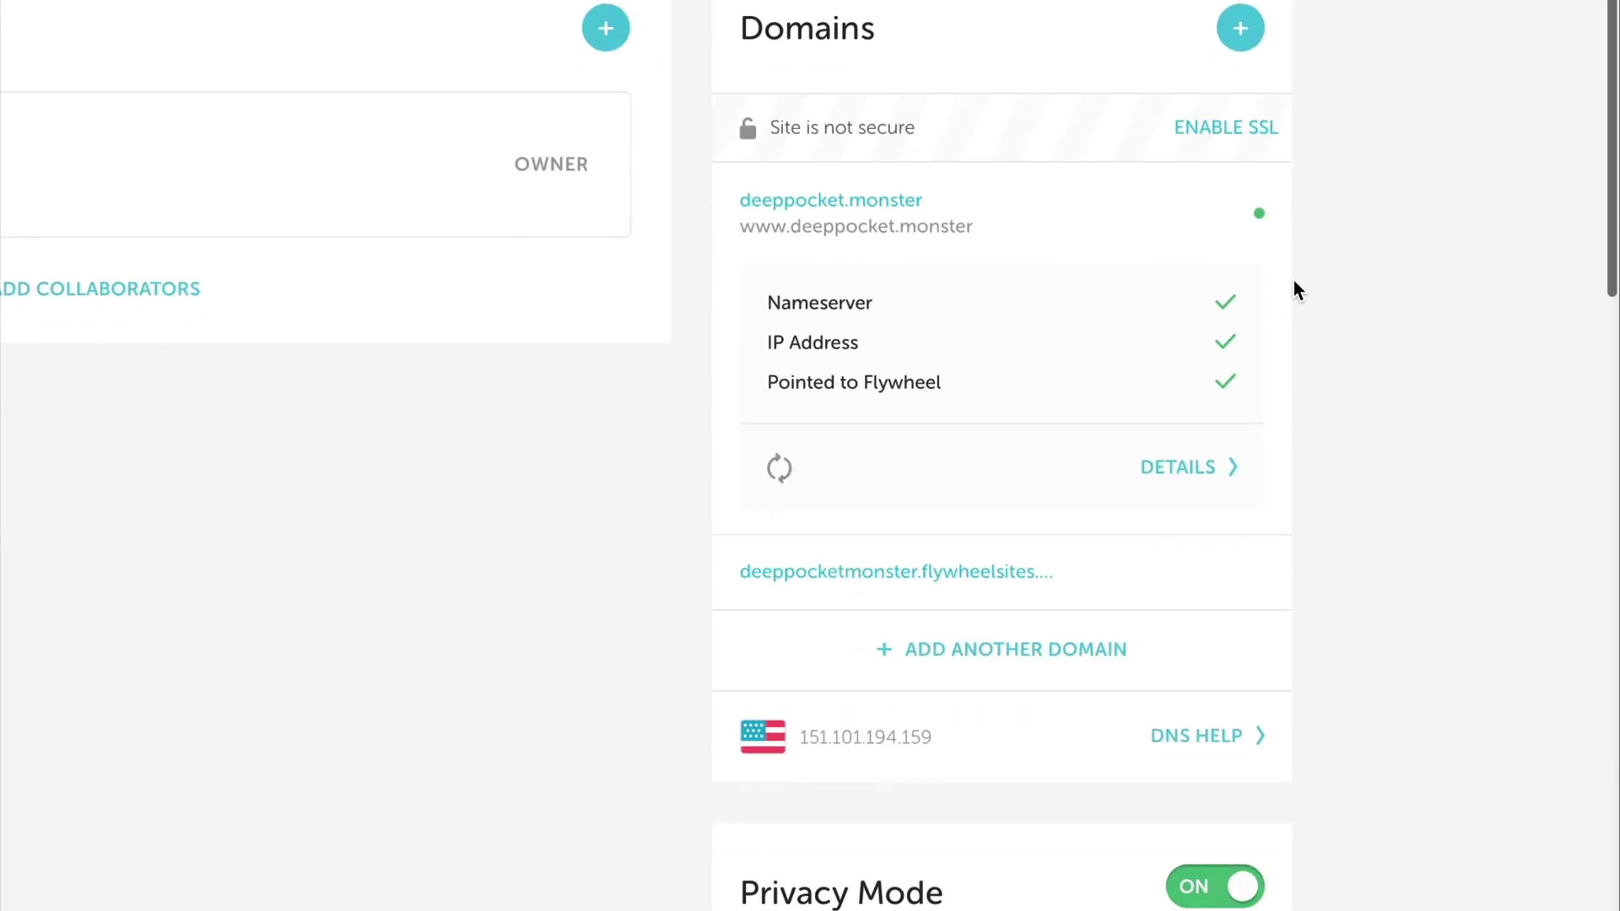
scroll(1294, 282, down, 4)
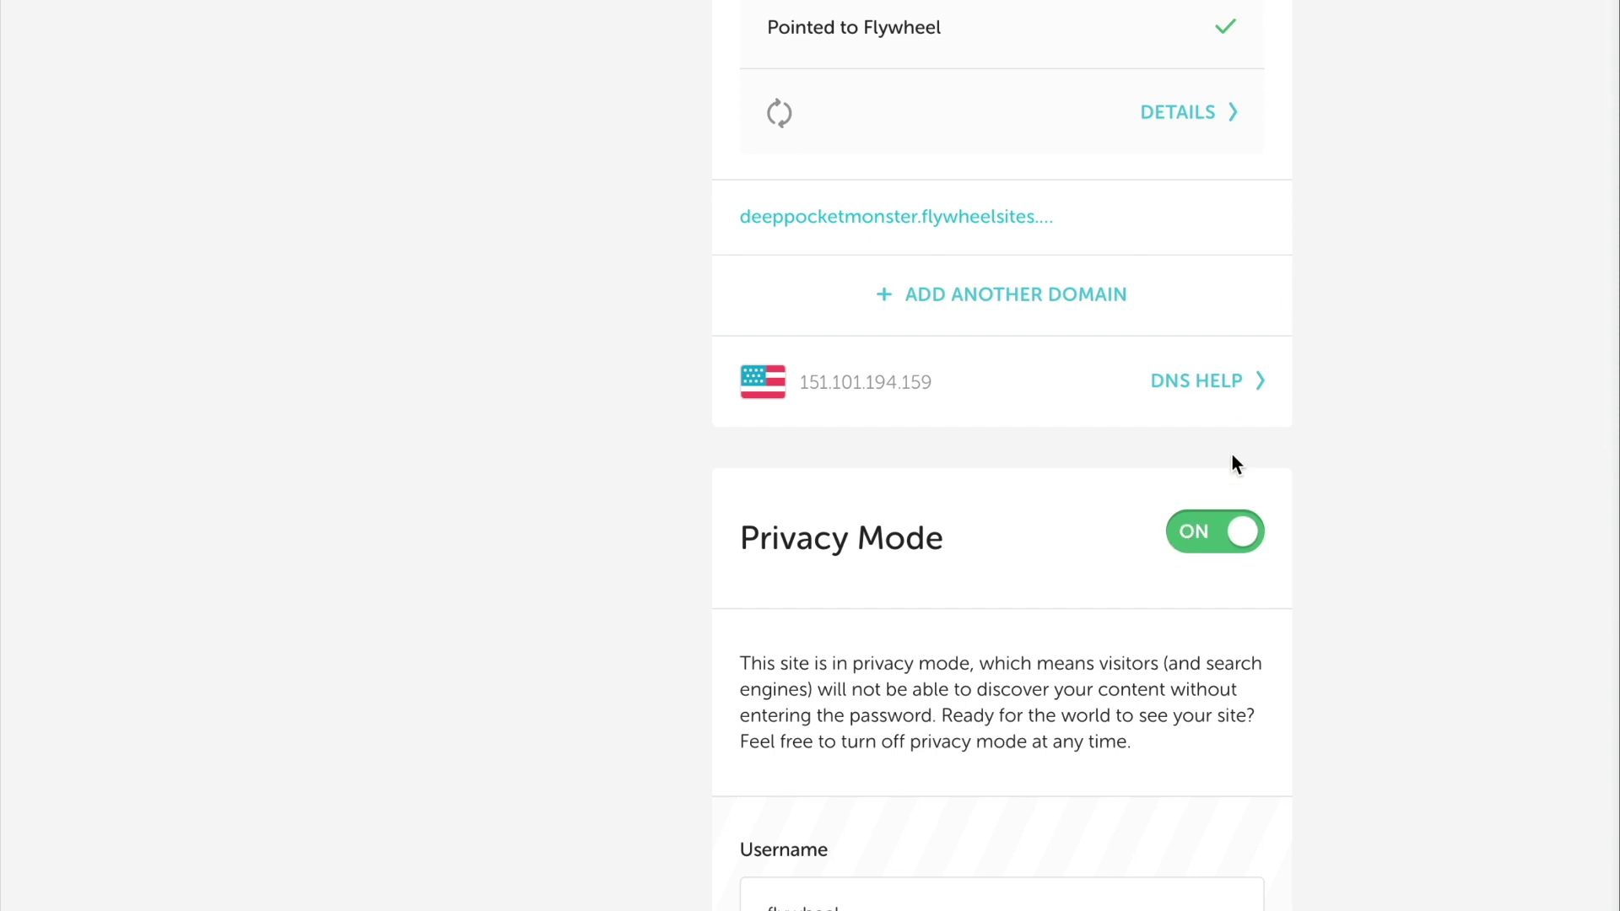
scroll(1231, 456, down, 1)
scroll(1279, 459, down, 2)
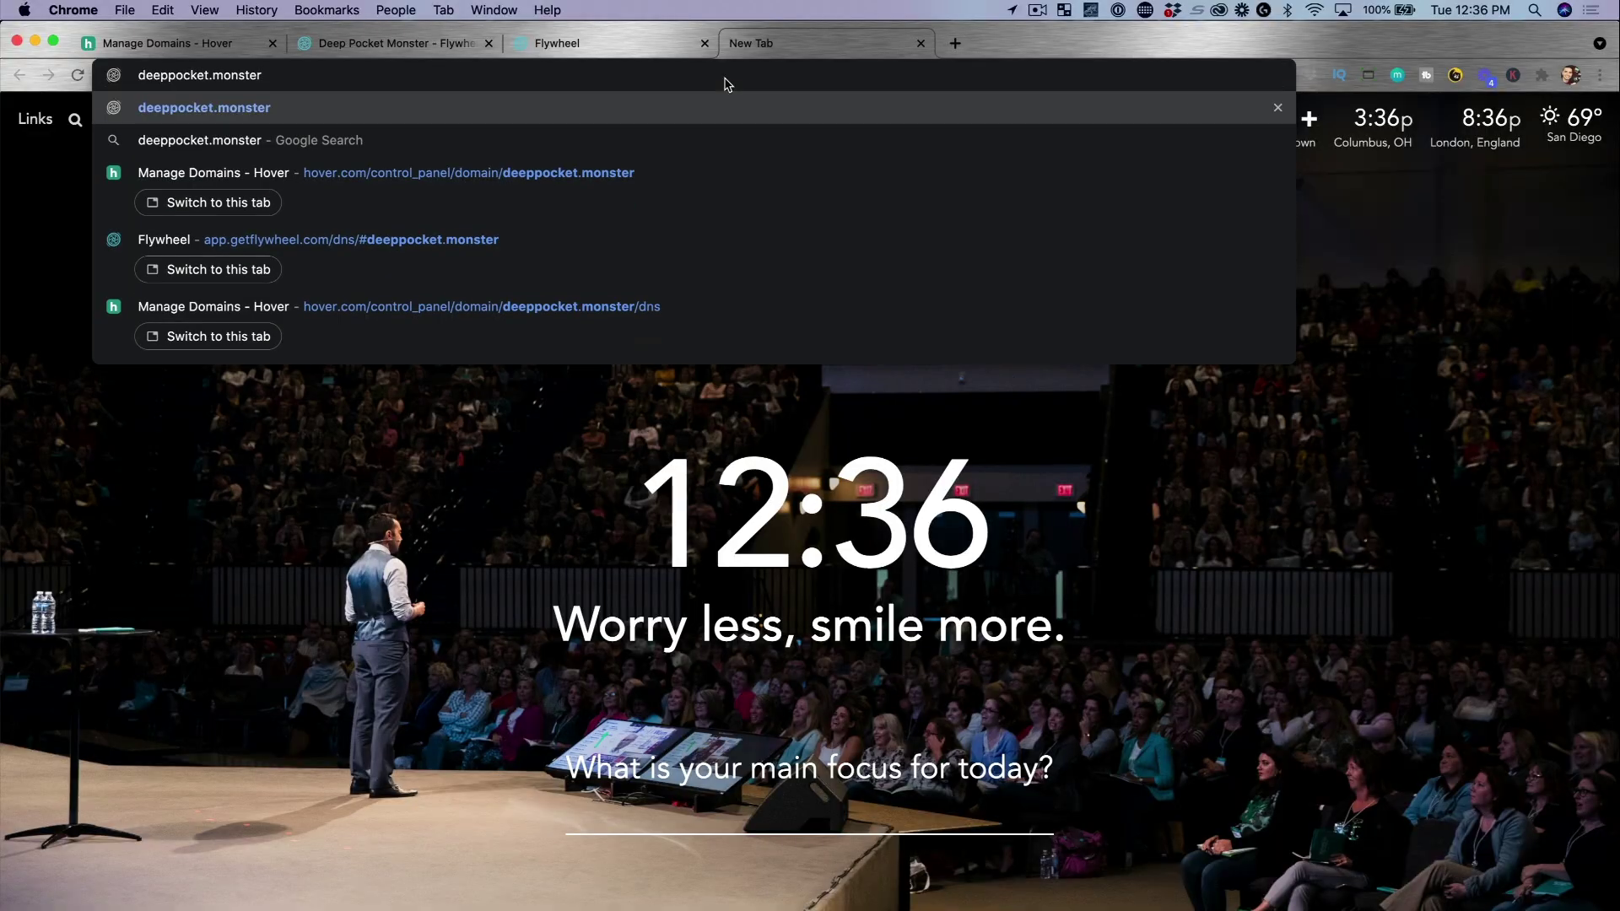
Load deeppocket.monster and confirm the Deep Pocket Monster site appears, marked Not Secure
key(Return)
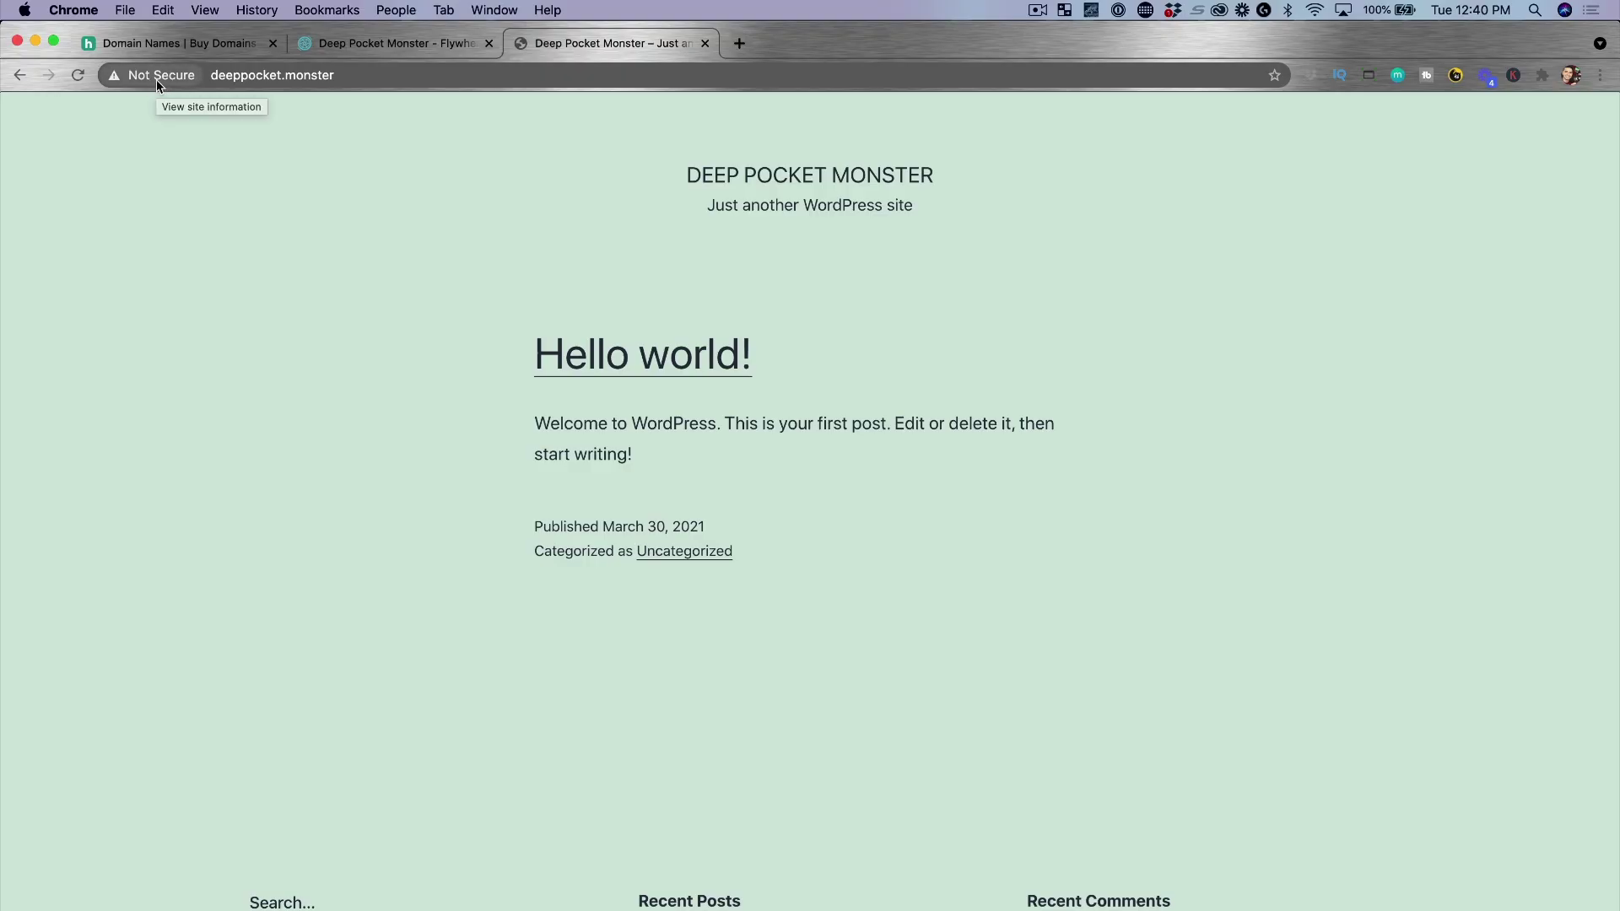
click(397, 46)
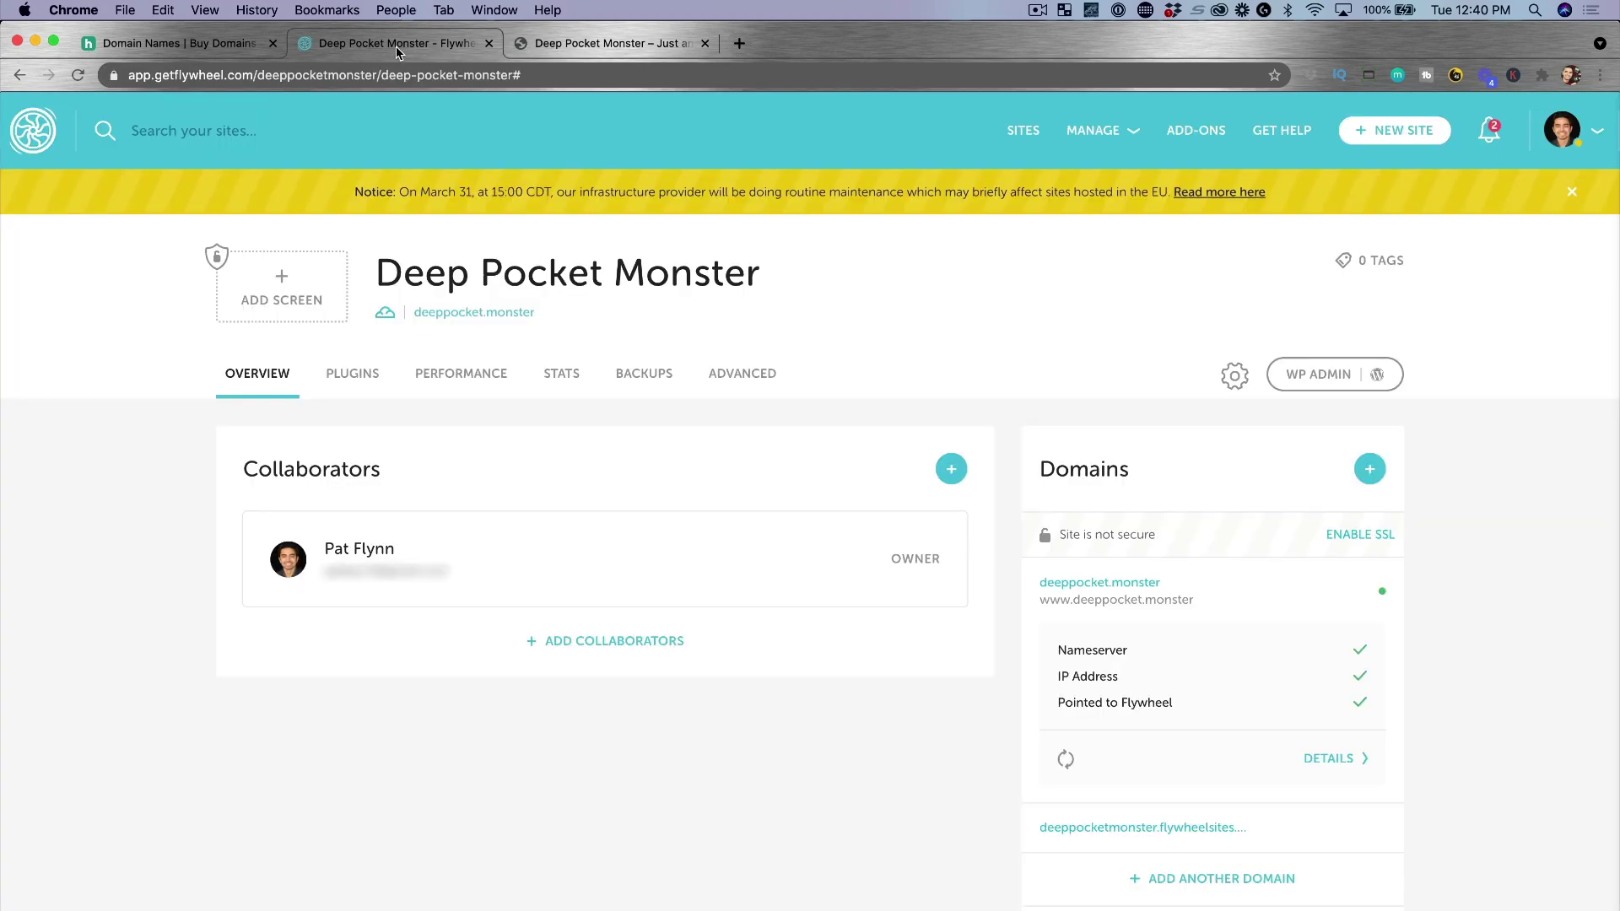
mouse_move(1302, 596)
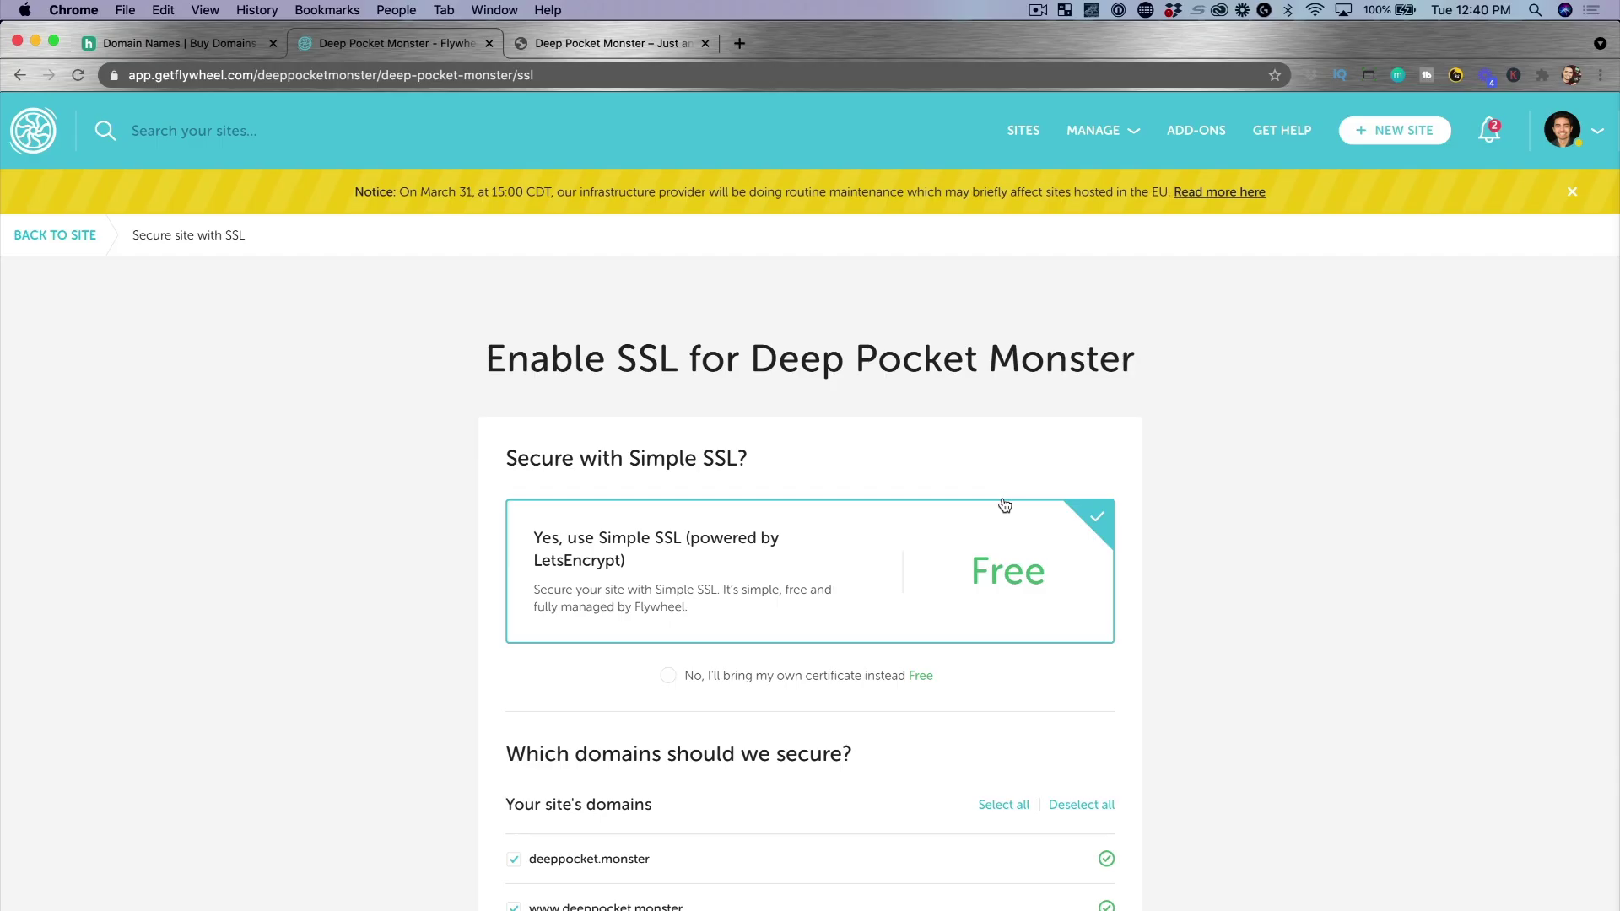
scroll(1003, 504, down, 3)
scroll(1004, 504, down, 1)
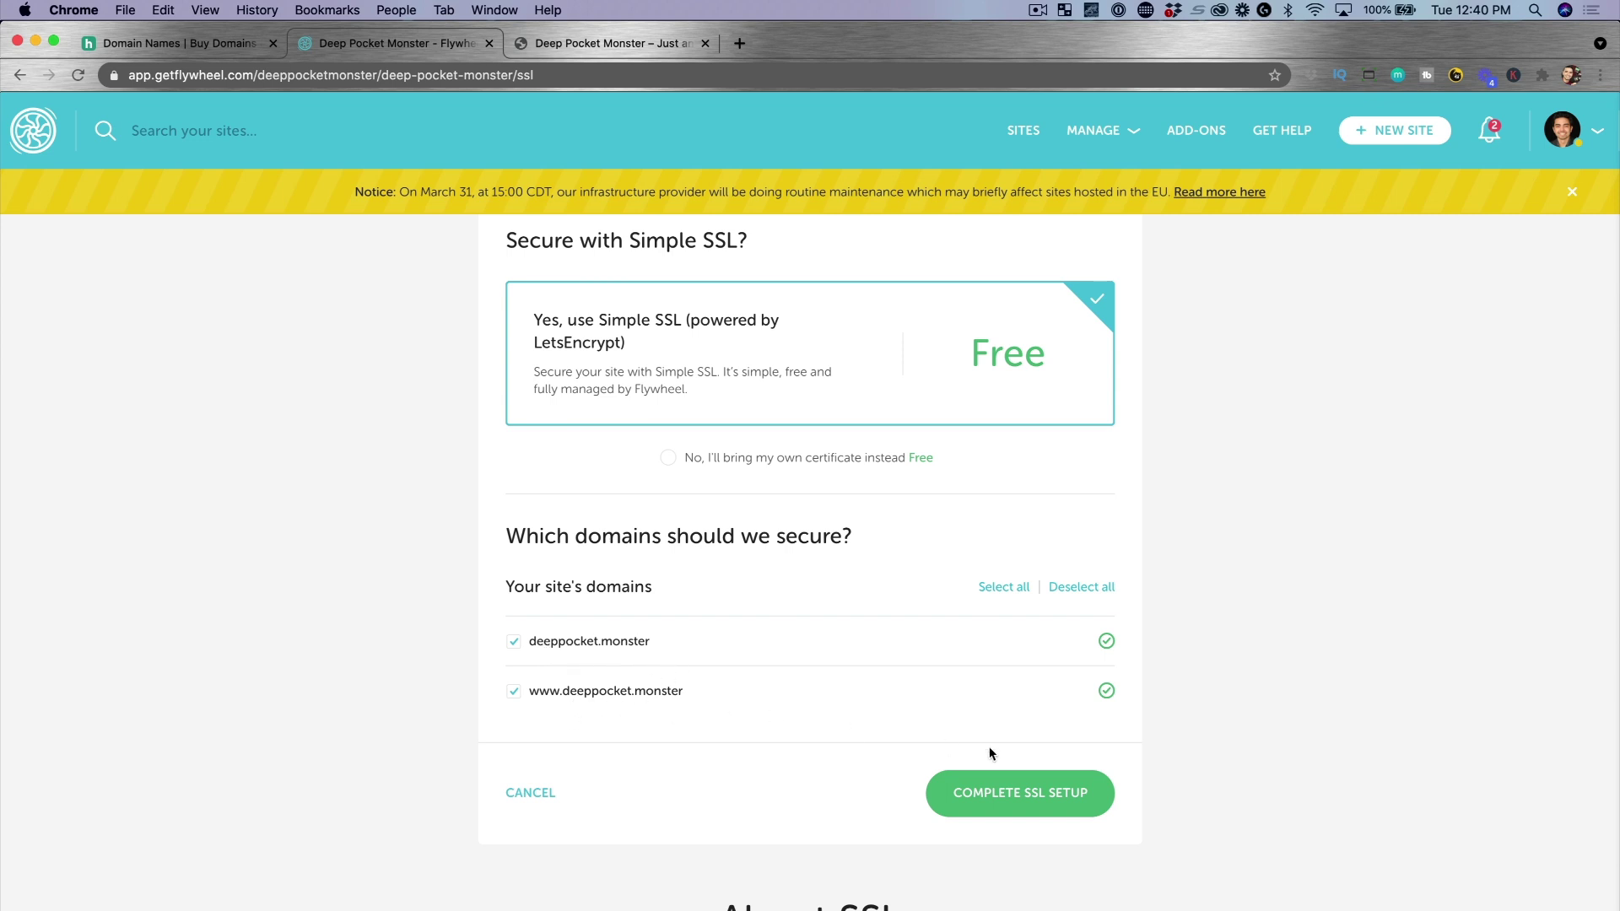
click(1042, 802)
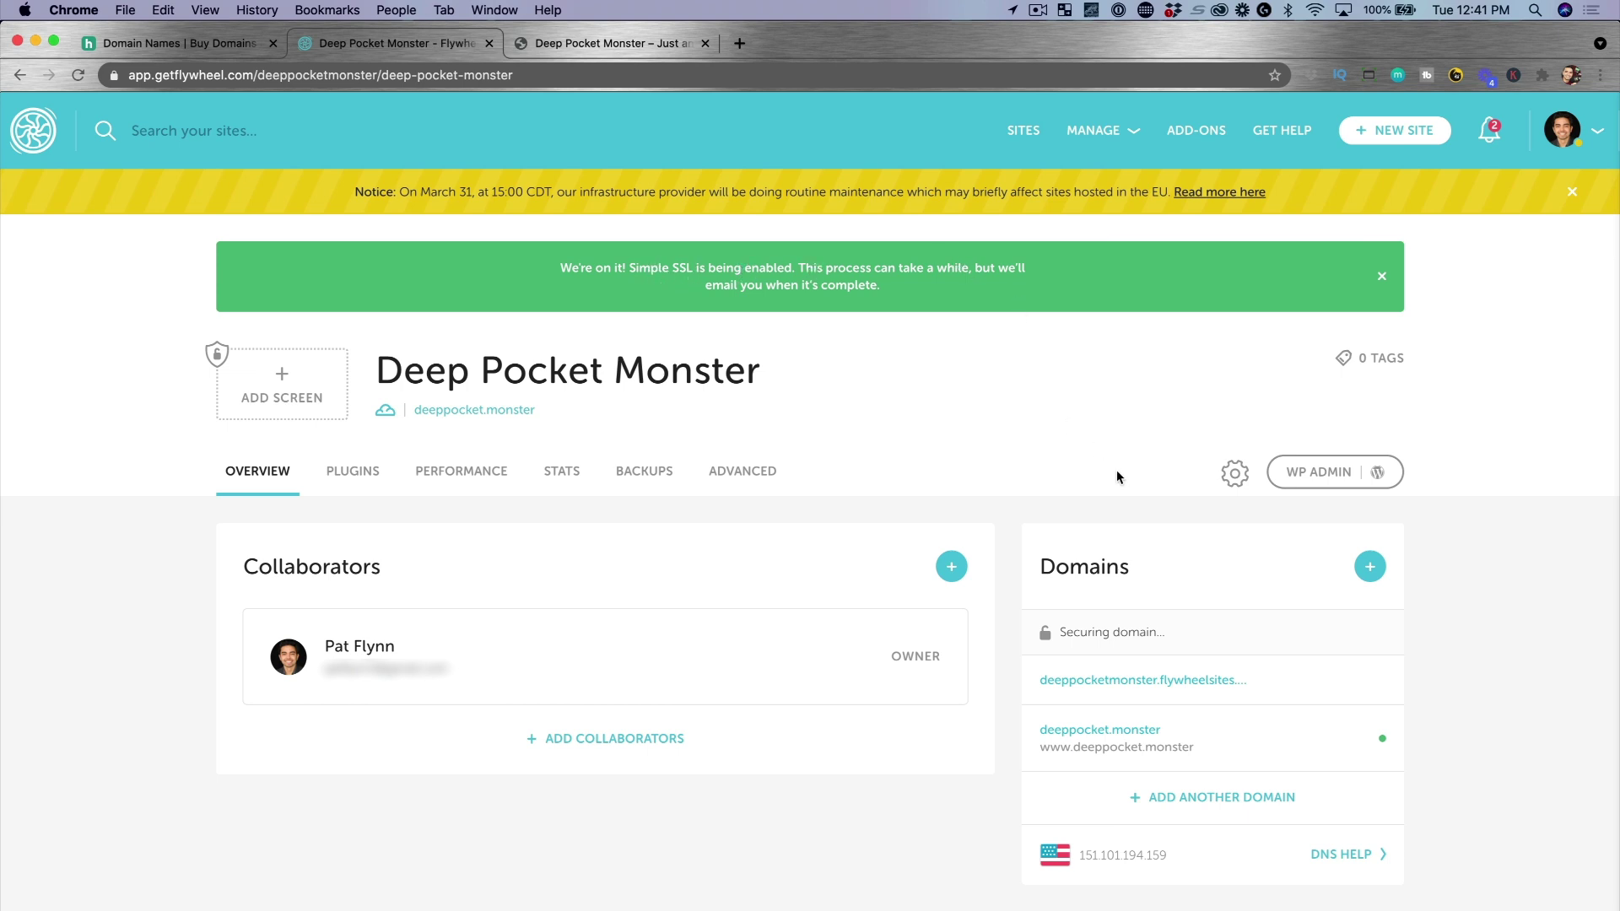
click(615, 43)
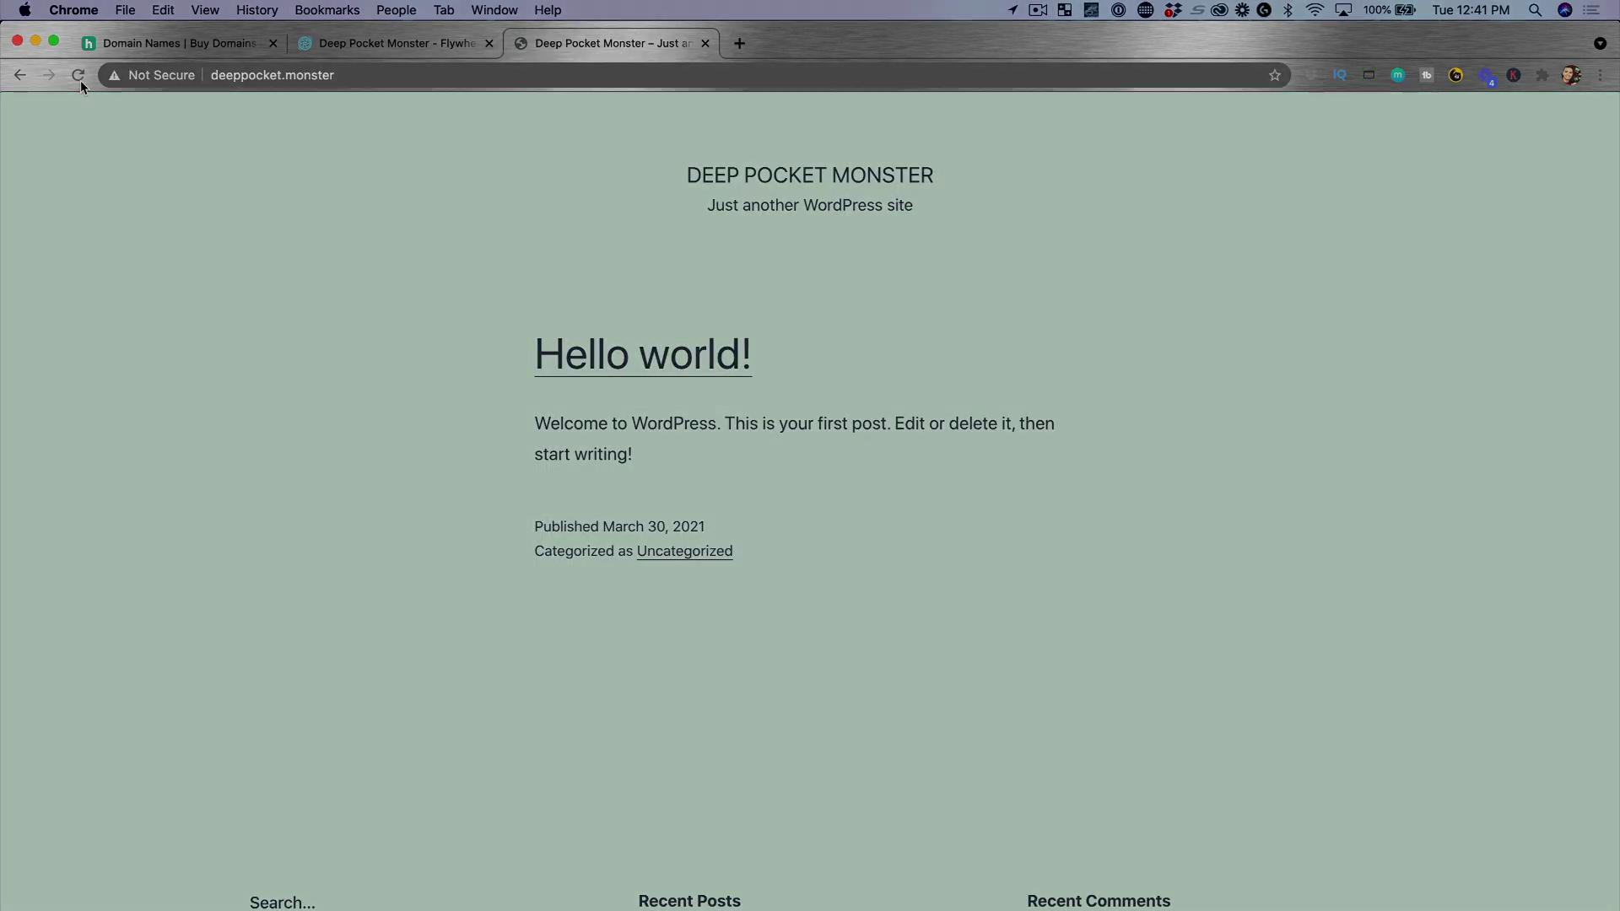